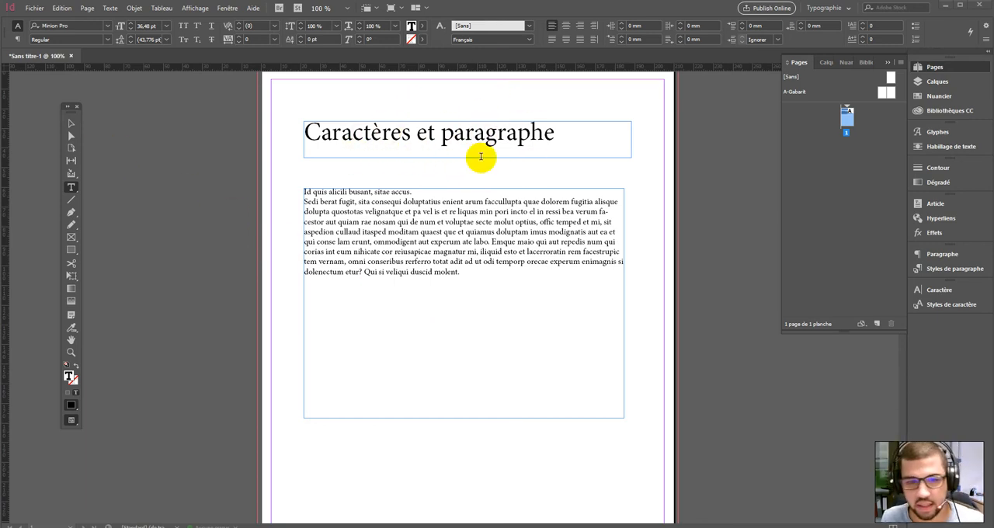
- Shift the title text frame about 3 mm to the right
click(466, 233)
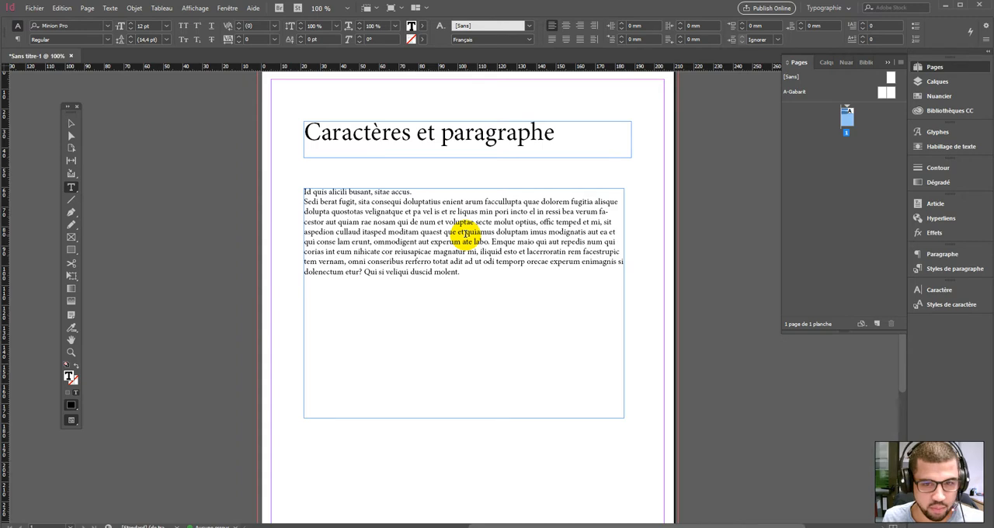
click(70, 124)
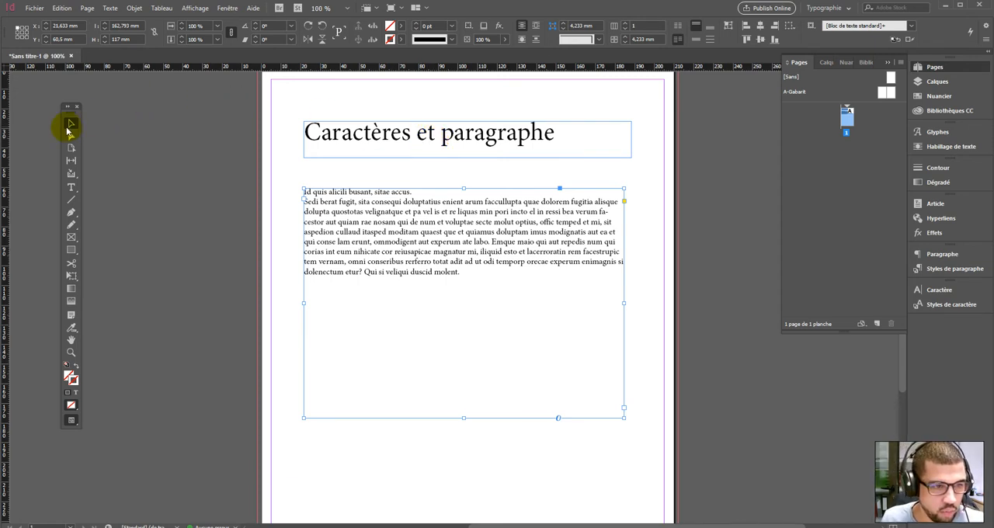
click(372, 137)
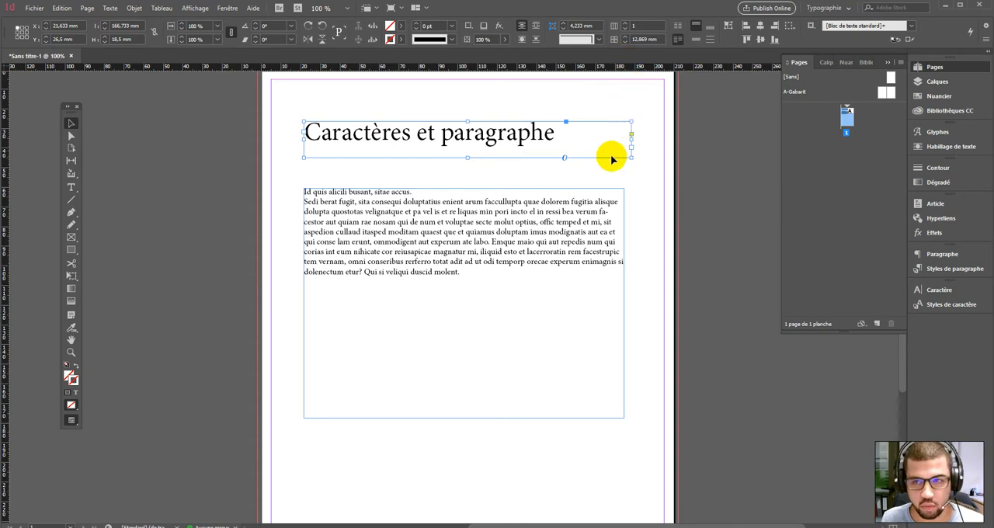
double_click(464, 130)
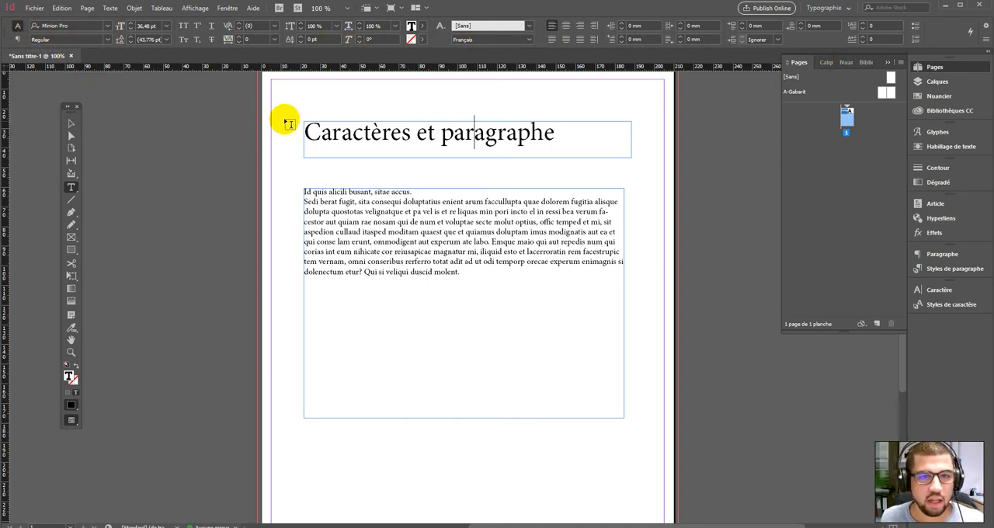
click(71, 122)
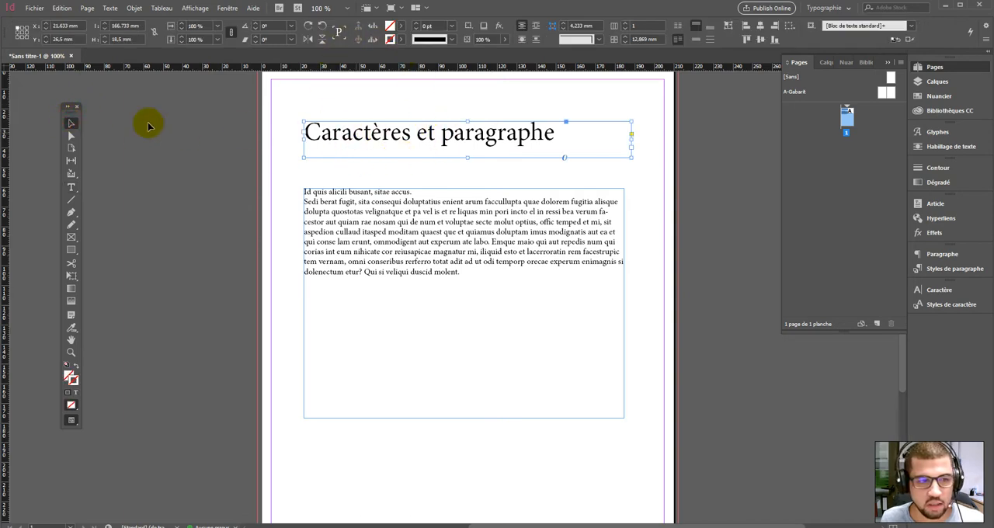
mouse_move(402, 147)
mouse_down()
mouse_move(439, 134)
mouse_move(408, 146)
mouse_up()
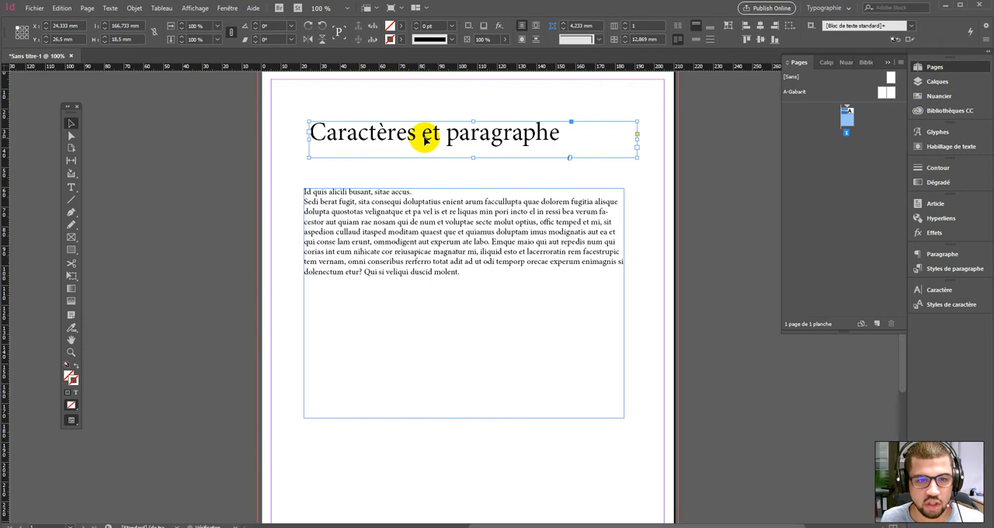
- Select all of the title text and preview typefaces from the font list
double_click(338, 134)
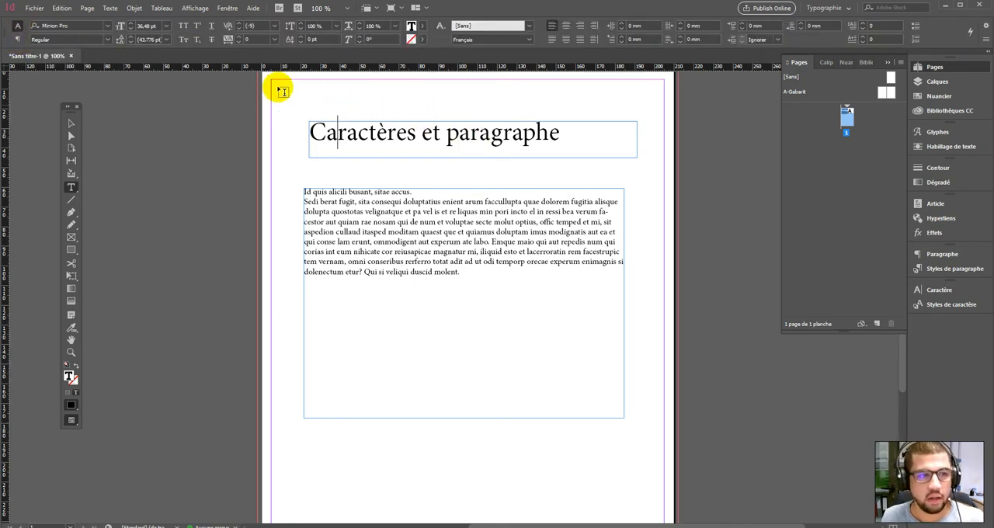
click(311, 132)
drag(312, 132, 589, 145)
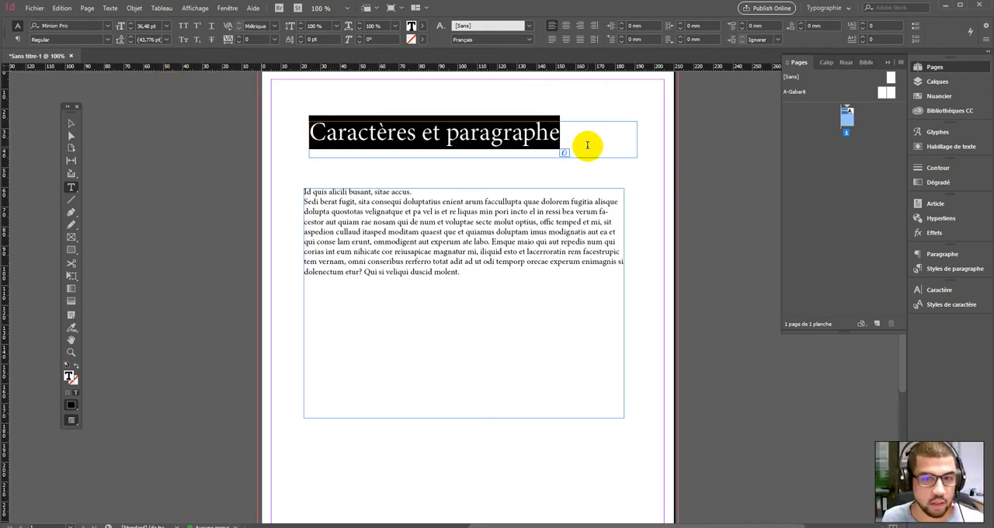
click(107, 29)
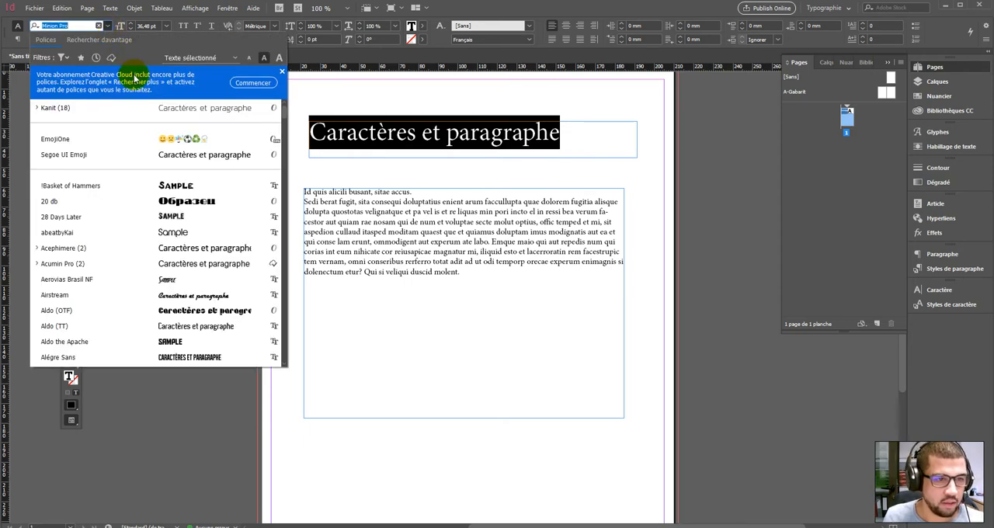
click(281, 74)
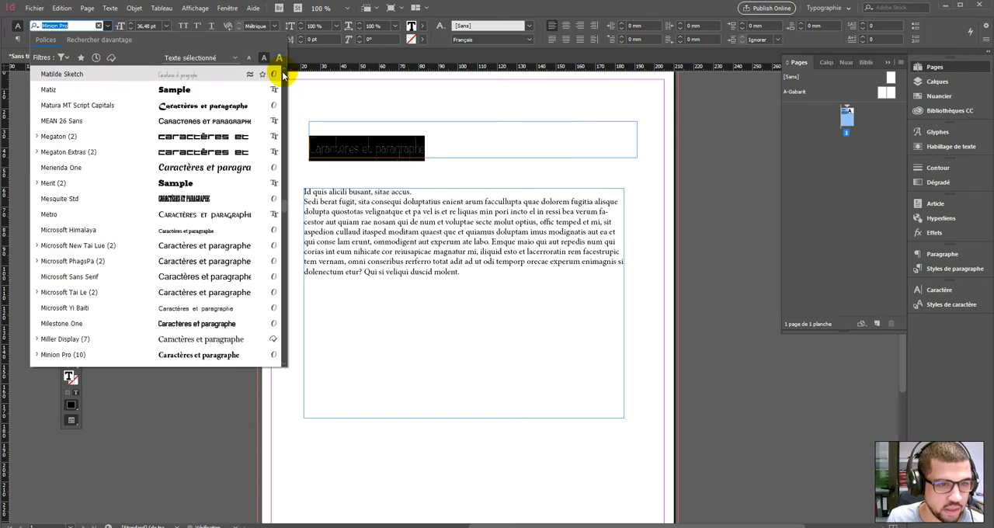
scroll(178, 152, up, 1)
scroll(169, 145, up, 11)
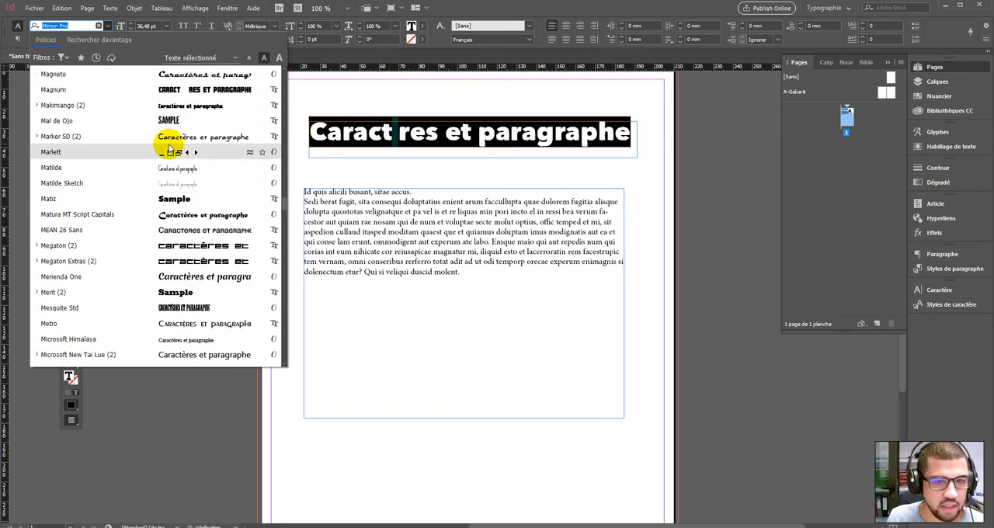
scroll(169, 146, up, 3)
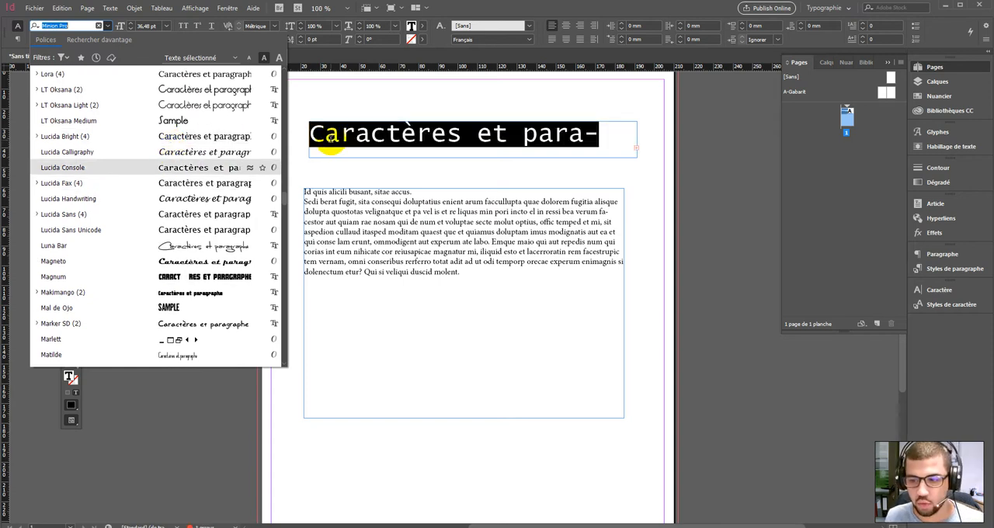
key(Escape)
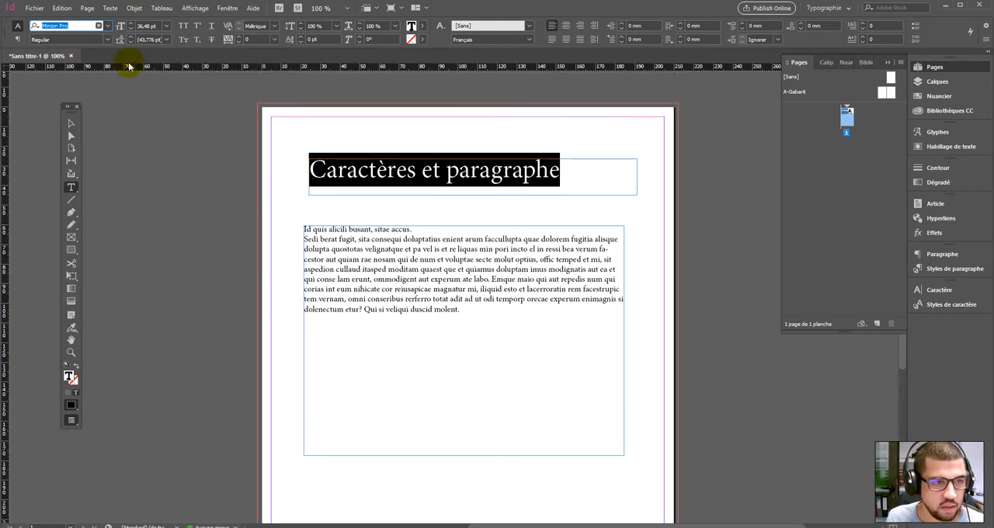
- Browse further through the font list, previewing fonts on the selected title
click(109, 27)
scroll(196, 165, up, 2)
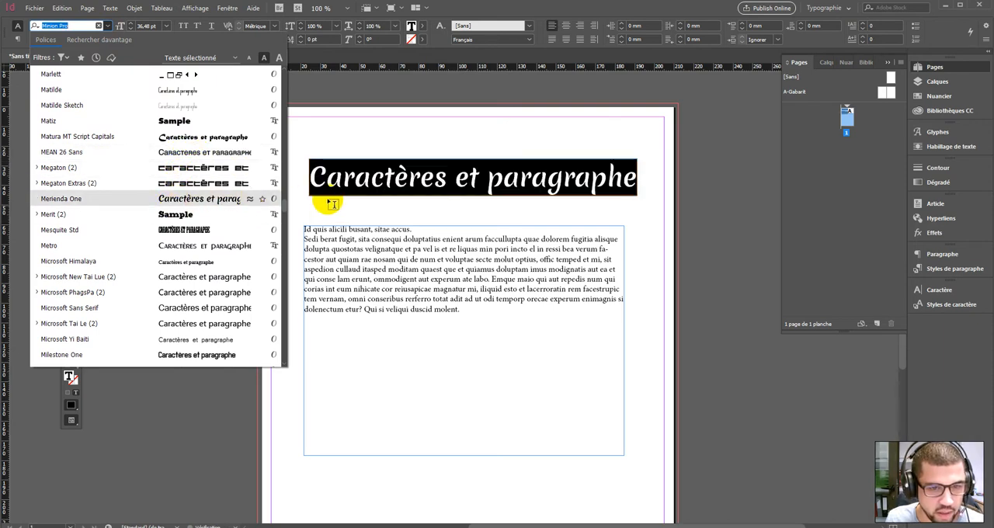
scroll(198, 249, down, 2)
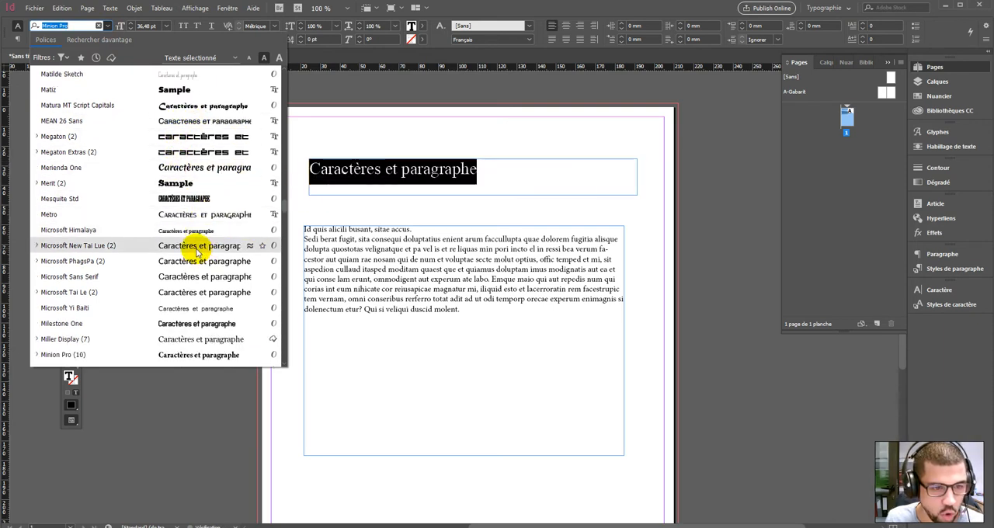
scroll(194, 250, up, 10)
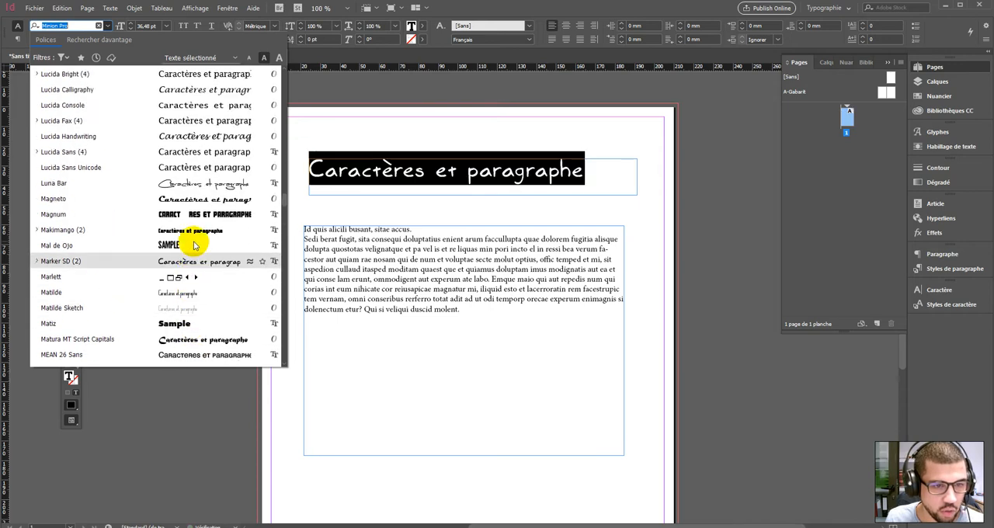
scroll(198, 241, up, 20)
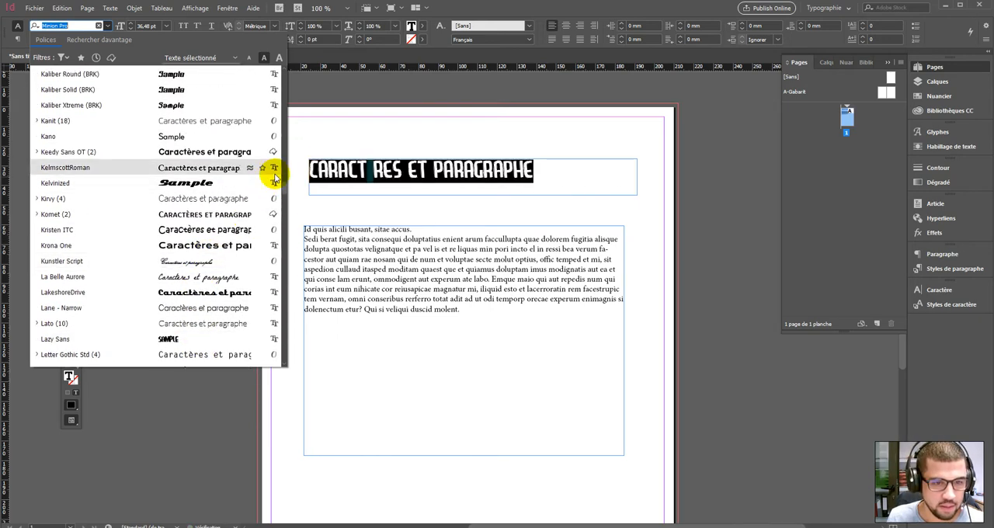
drag(286, 182, 287, 73)
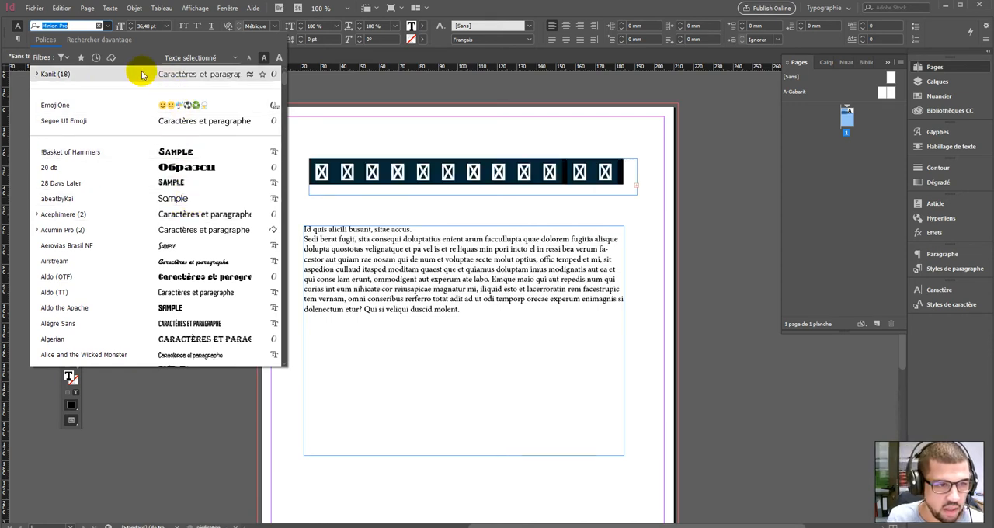
click(63, 58)
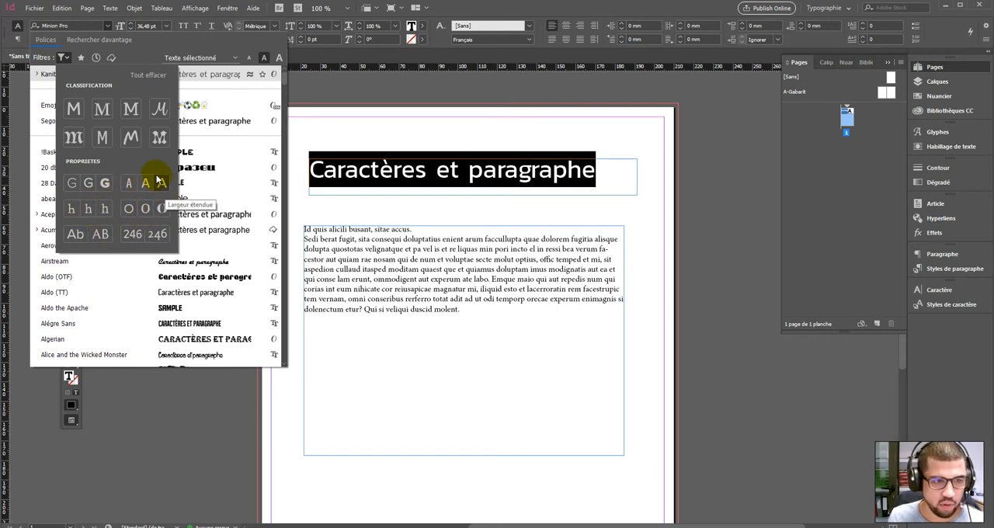
click(70, 111)
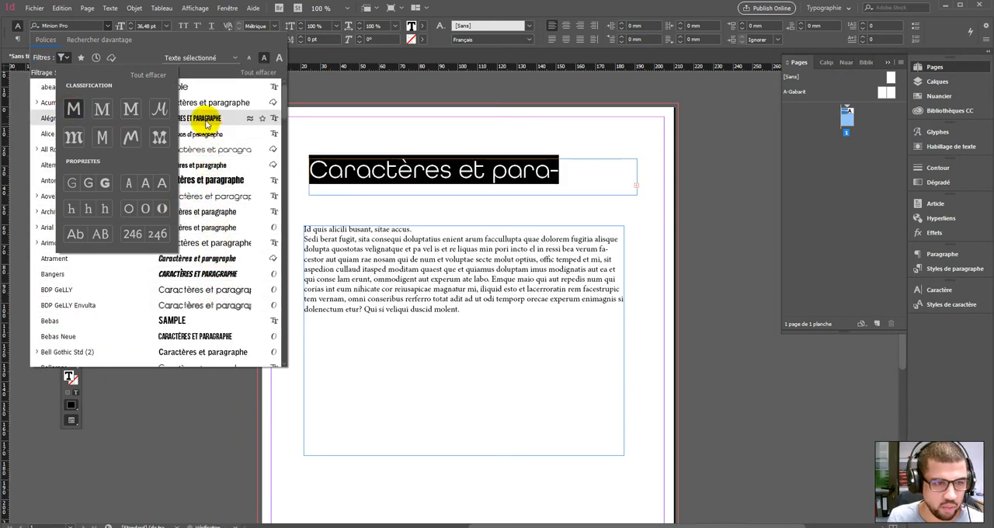
click(73, 109)
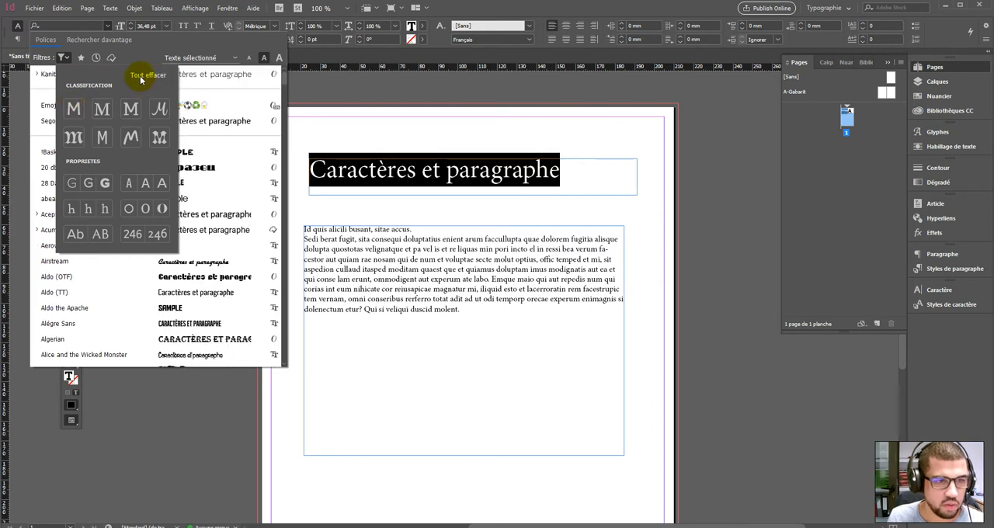
click(187, 45)
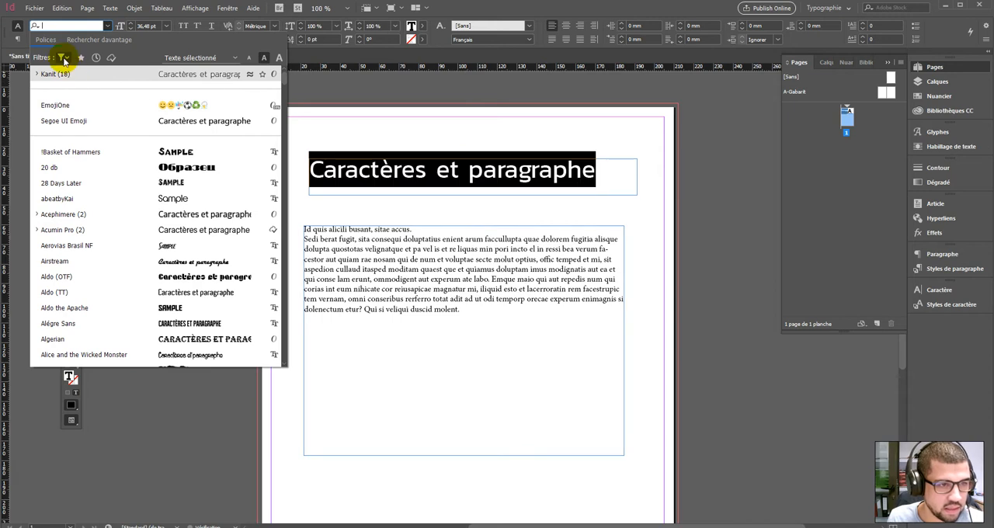
- Browse the additional online fonts filtered to sans serif and activate Acumin Pro Wide Extra Light Italic
click(85, 41)
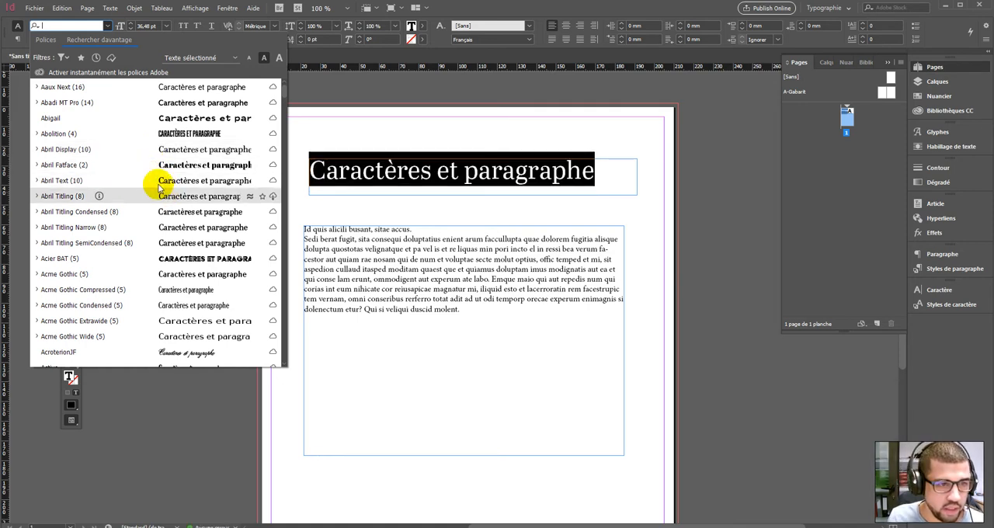
click(67, 58)
click(72, 110)
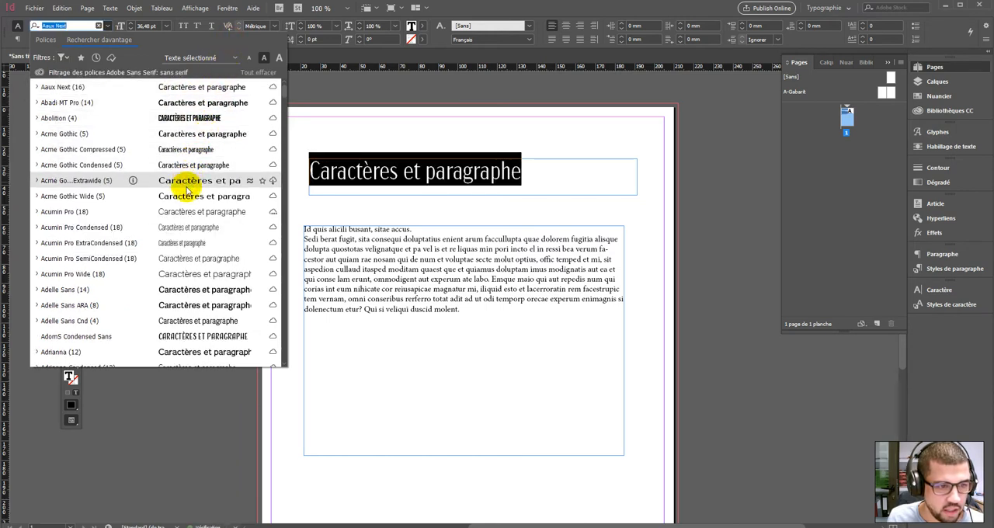
scroll(188, 229, down, 1)
scroll(188, 229, down, 2)
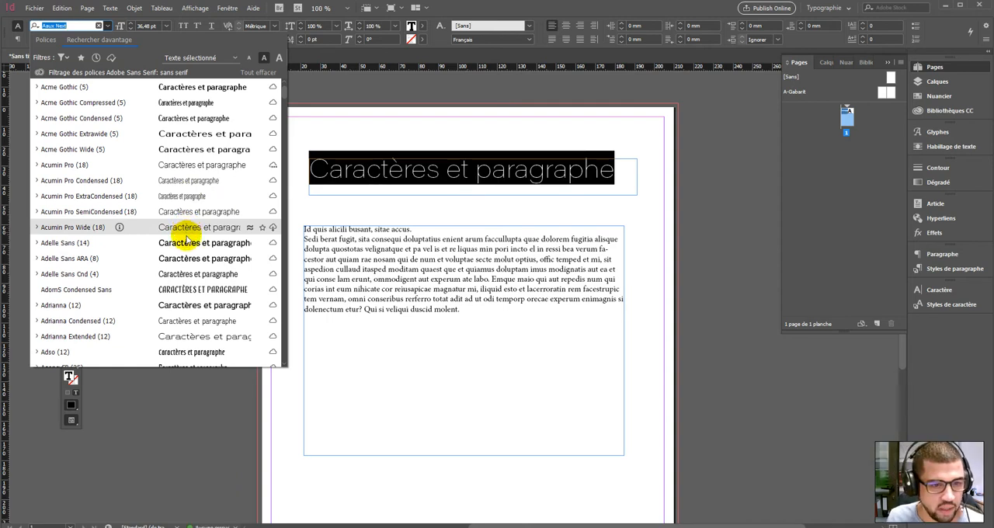
click(36, 228)
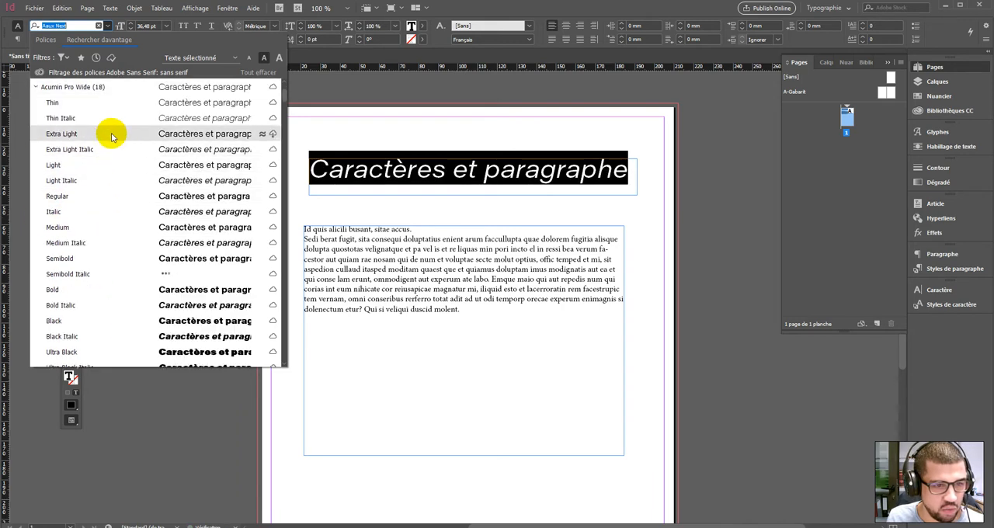
scroll(120, 213, up, 1)
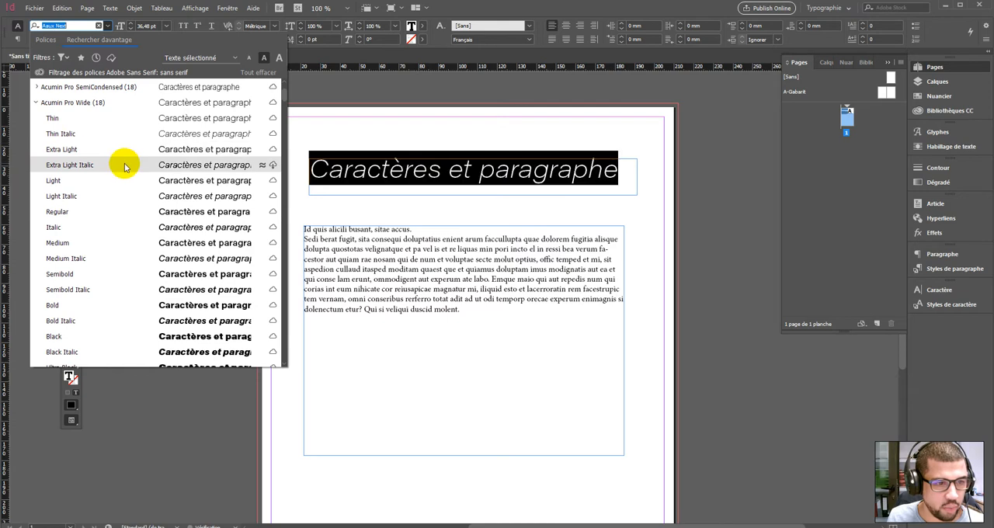
click(271, 166)
click(210, 222)
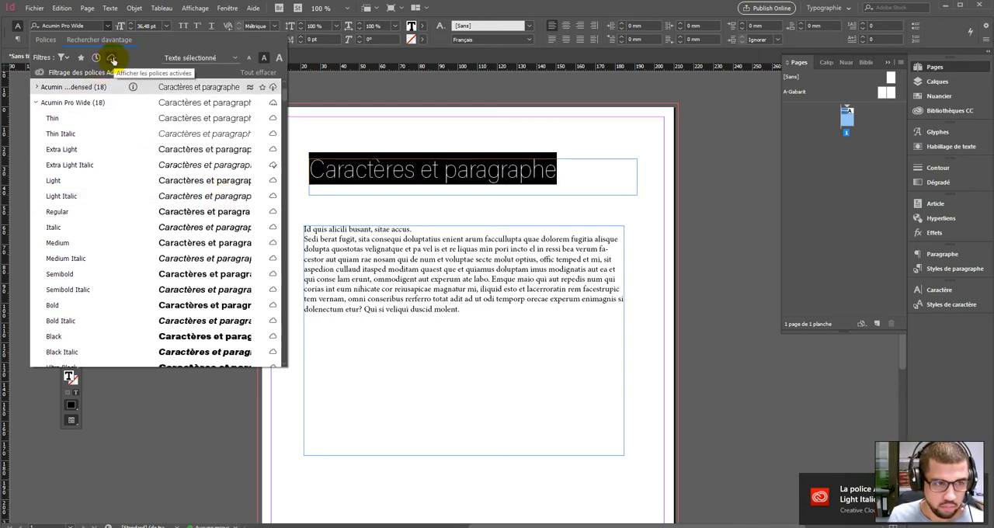
- Apply Acumin Pro Light to the title from the installed sans serif fonts
click(45, 40)
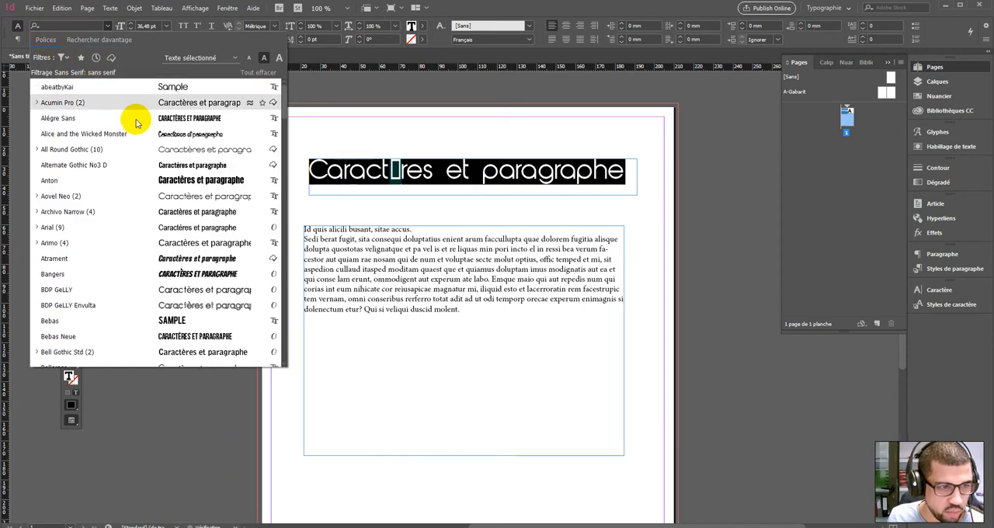
click(35, 103)
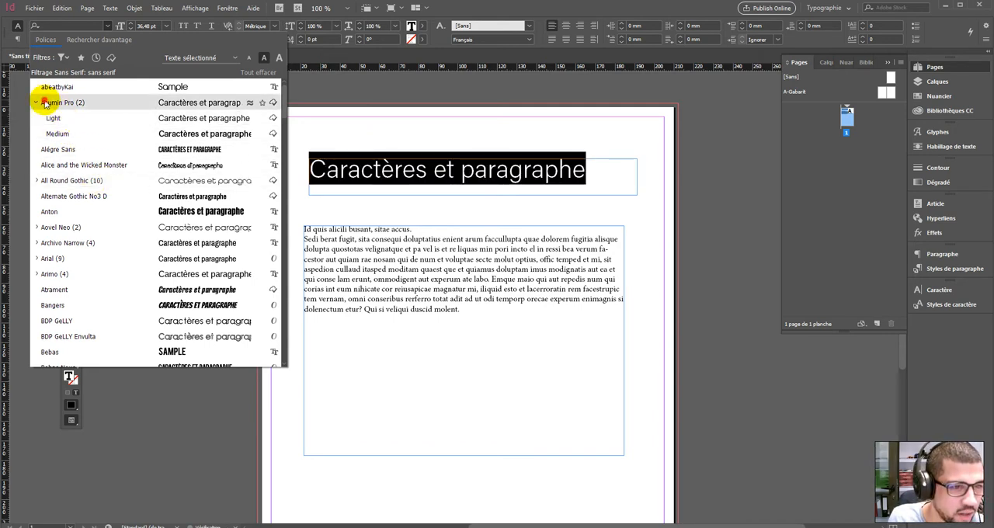
click(50, 101)
click(78, 26)
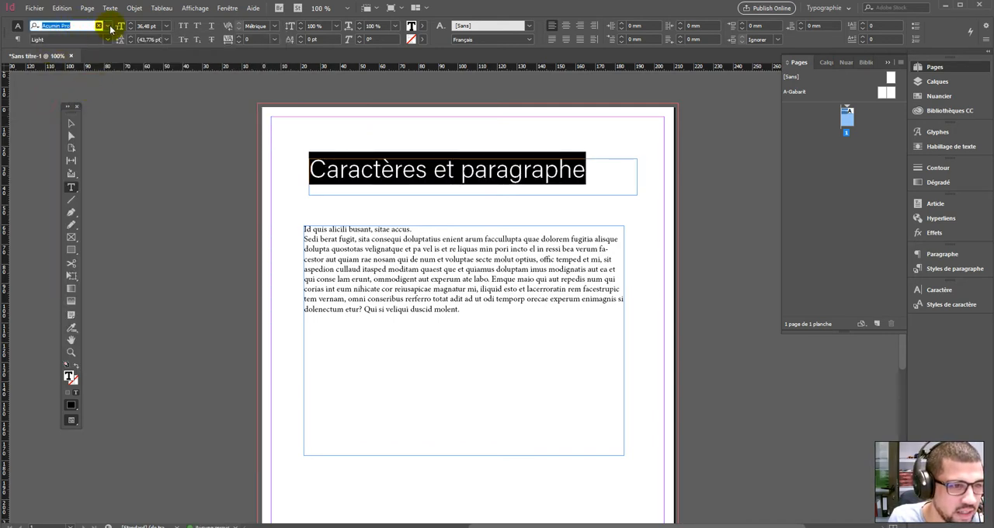
click(108, 25)
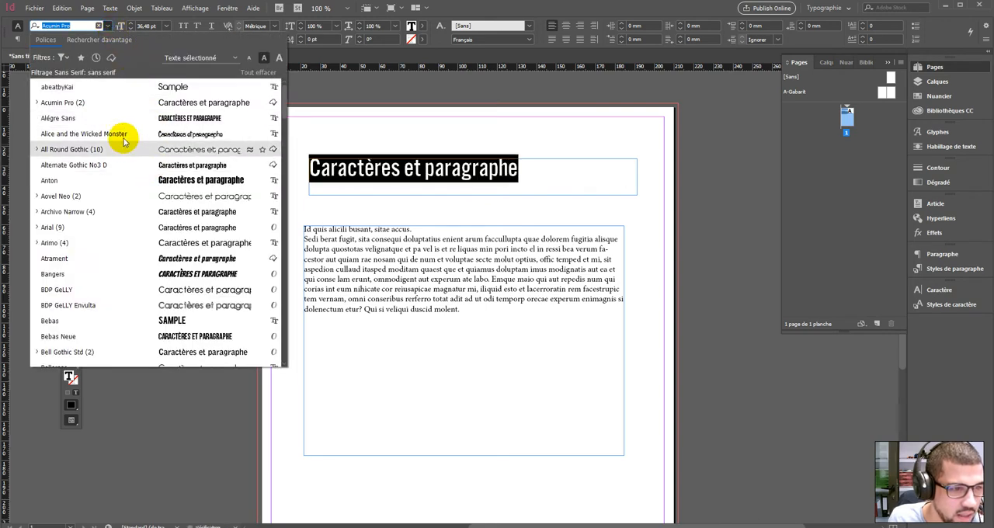
click(37, 103)
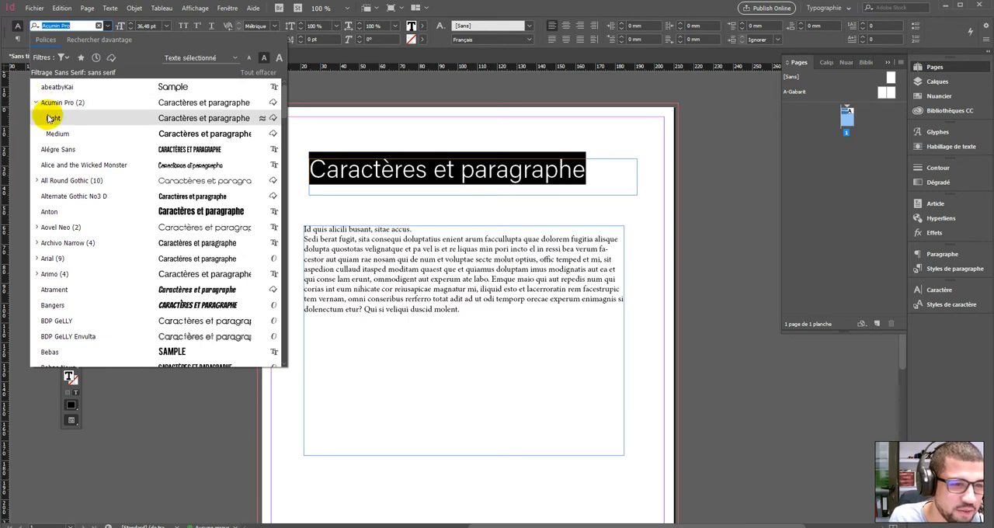
click(52, 118)
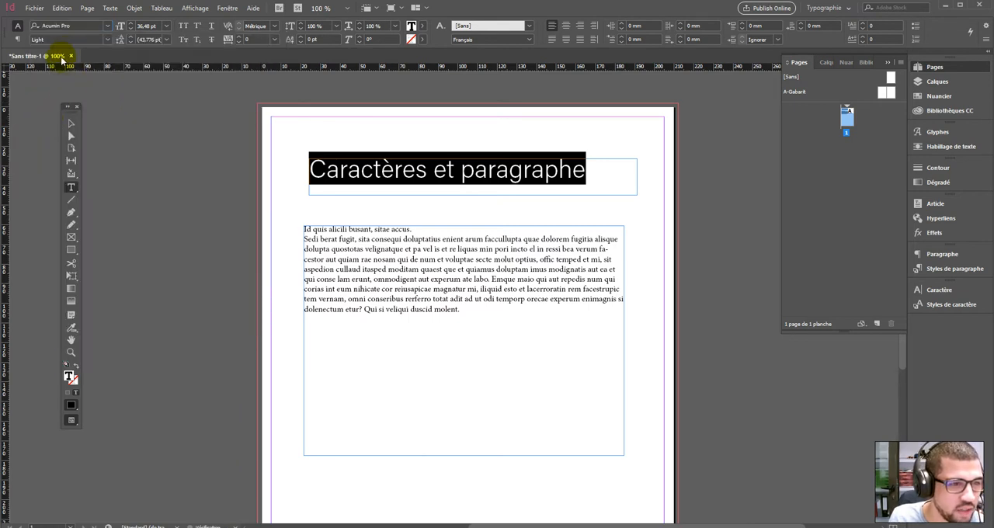
- Filter the font list to recently added fonts and reapply Acumin Pro Light to the title
click(108, 25)
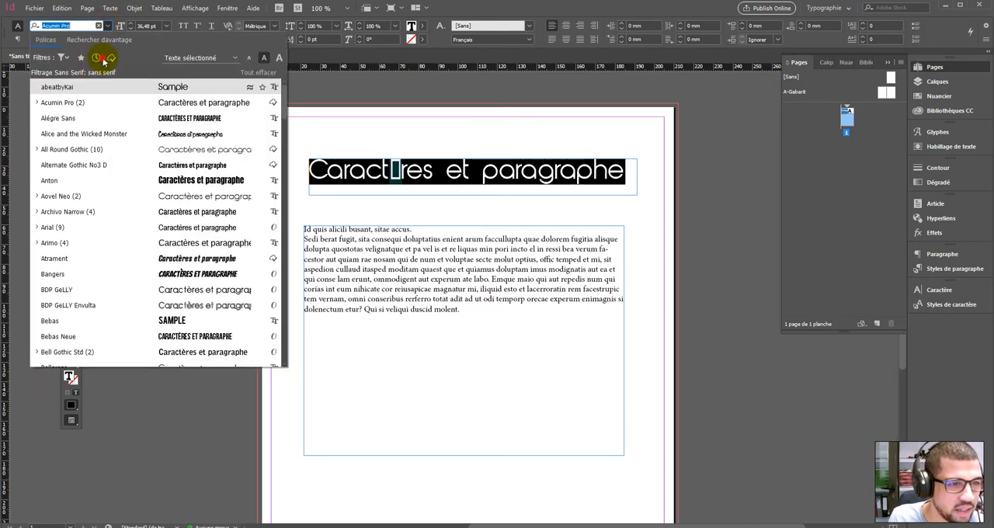
click(96, 58)
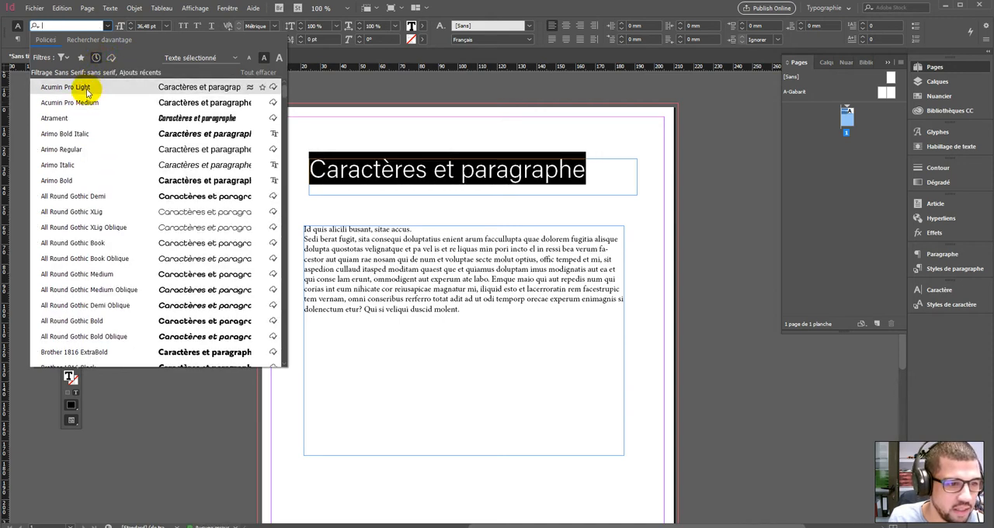
click(87, 89)
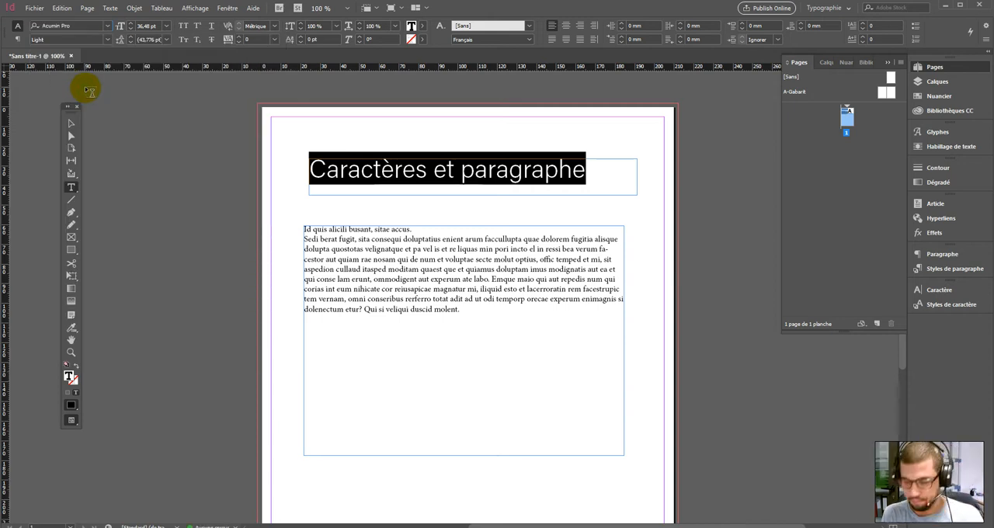
- Try the Medium weight of Acumin Pro on the title, then switch back to Light
click(107, 39)
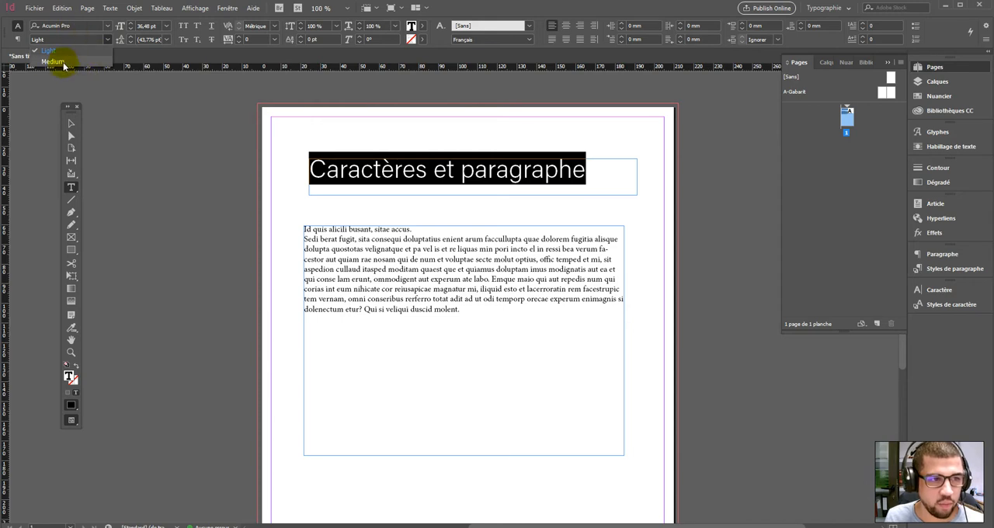
click(58, 61)
click(113, 39)
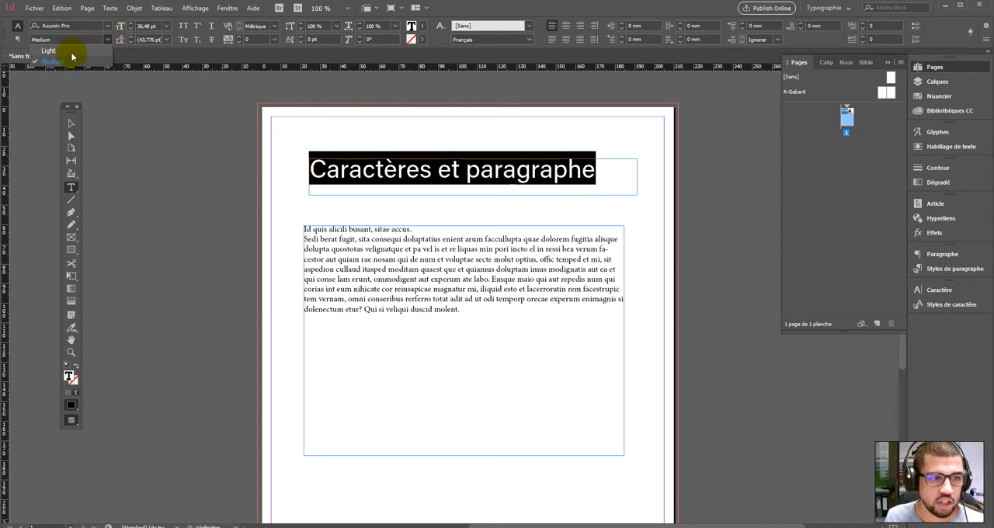
click(71, 50)
- Browse the sans serif font list and apply All Round Gothic in Medium weight to the title
click(107, 25)
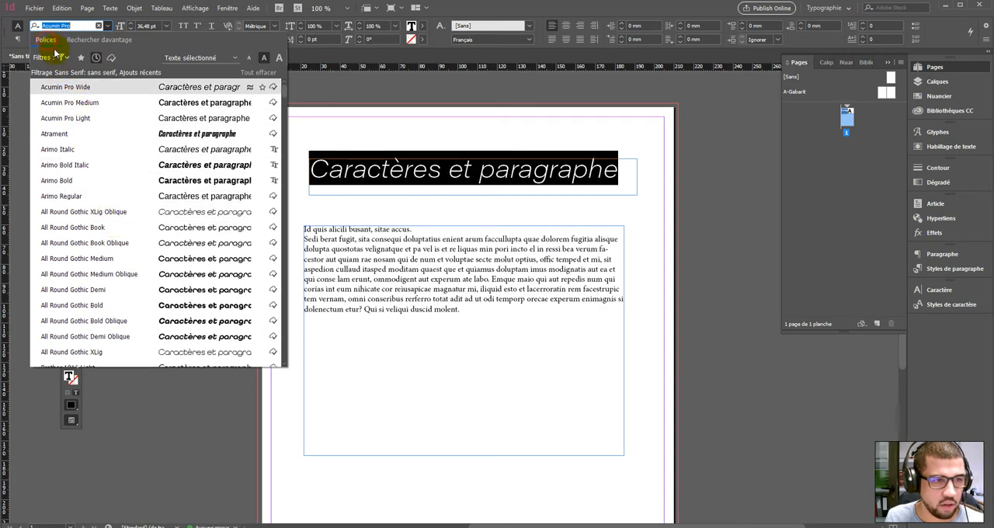
scroll(146, 181, down, 1)
scroll(144, 187, down, 5)
scroll(133, 200, up, 3)
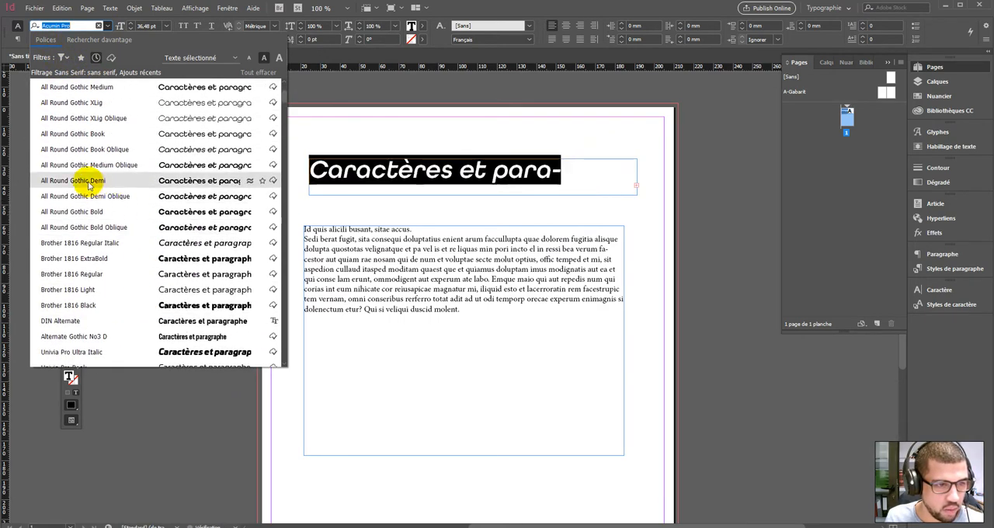
click(73, 134)
click(108, 42)
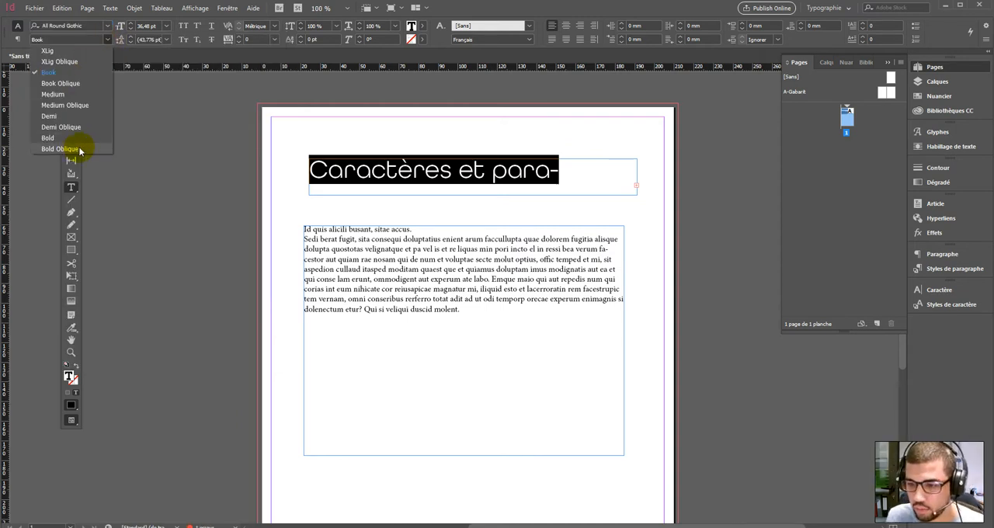
click(54, 94)
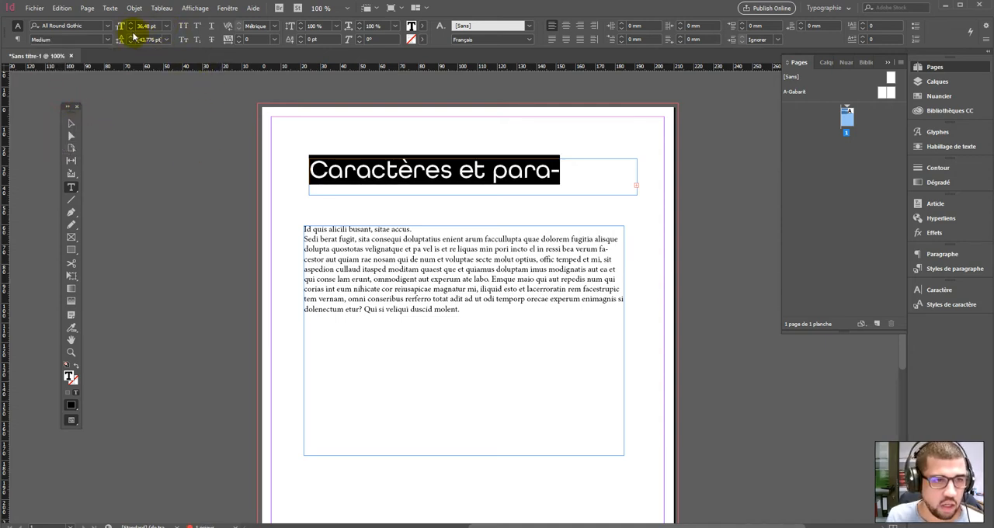
- Try several preset sizes on the title and step its font size up to 34 pt
click(166, 25)
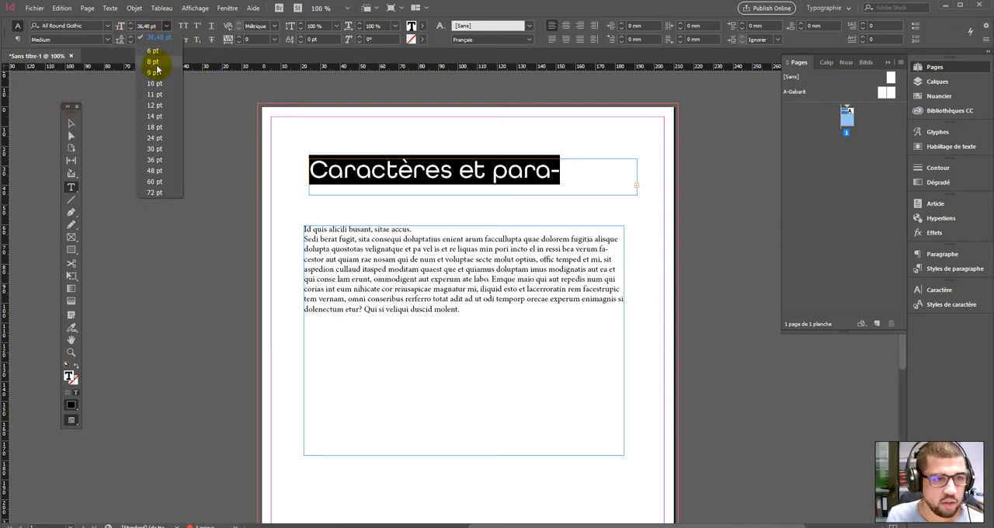
click(154, 83)
click(165, 26)
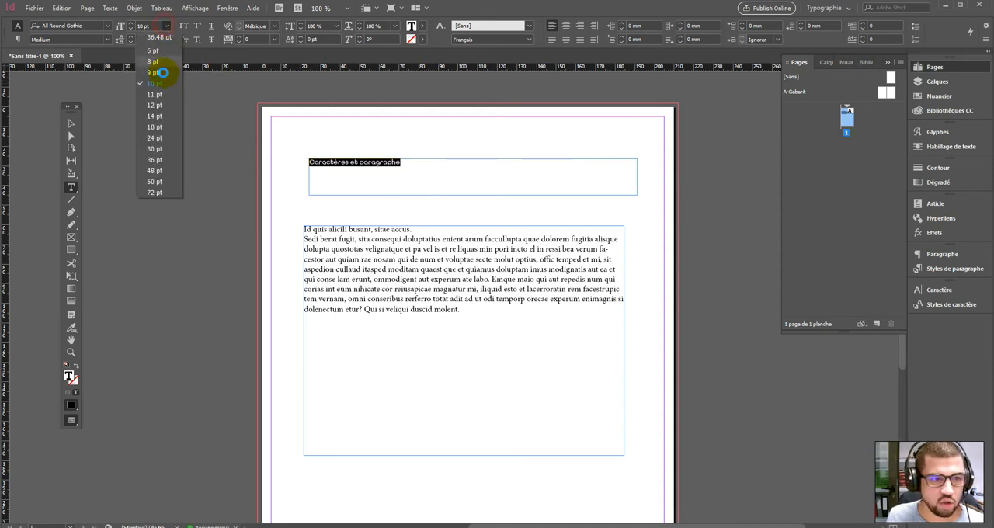
click(156, 116)
click(165, 26)
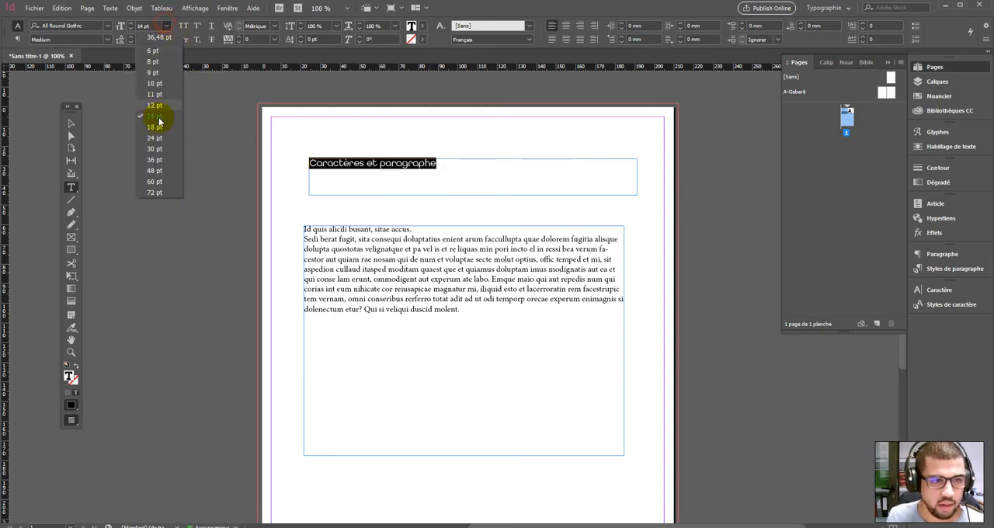
click(158, 126)
click(130, 26)
click(130, 26)
click(130, 26)
click(130, 26)
click(130, 26)
click(130, 26)
click(130, 25)
click(130, 26)
click(130, 29)
click(130, 29)
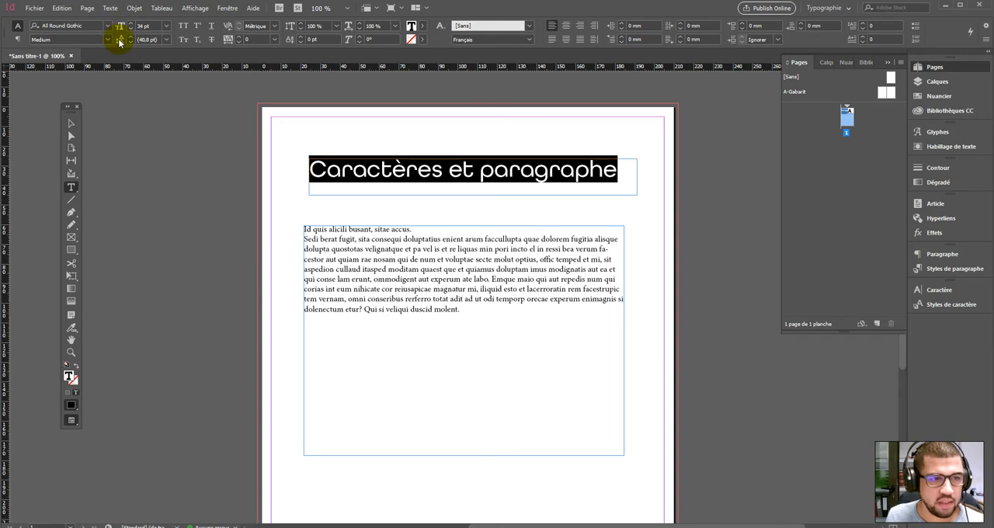
- Select all the body text, experiment with its leading values, and set the leading to Automatique
double_click(328, 240)
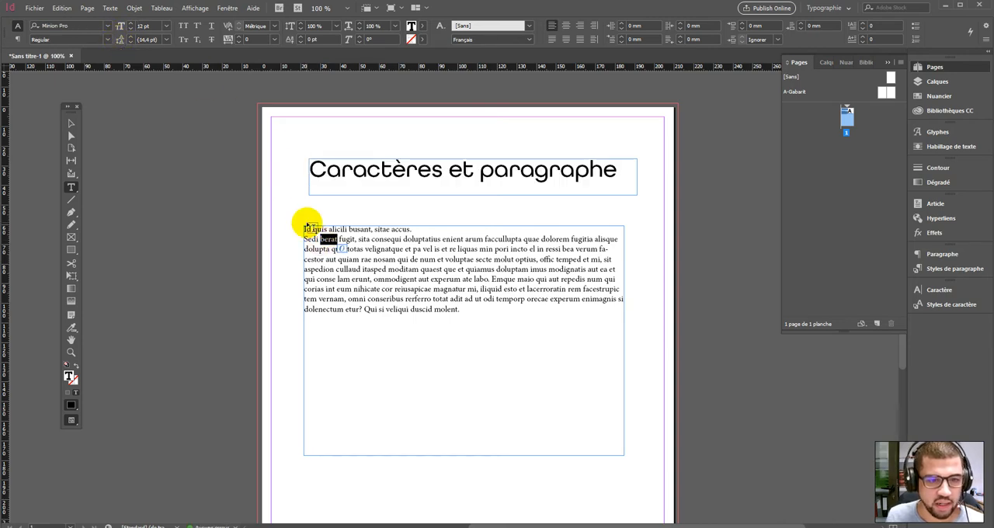
drag(303, 229, 511, 322)
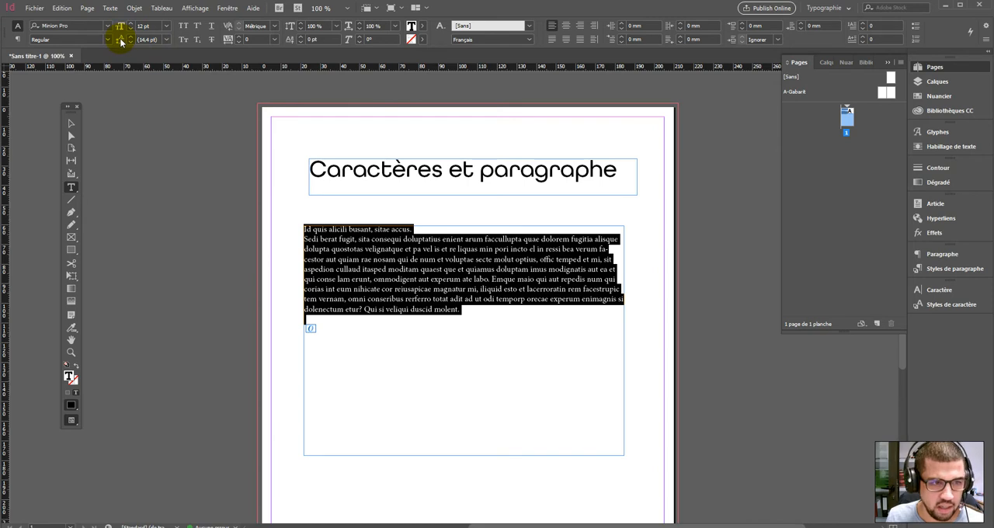
click(166, 40)
click(154, 108)
click(166, 40)
click(154, 129)
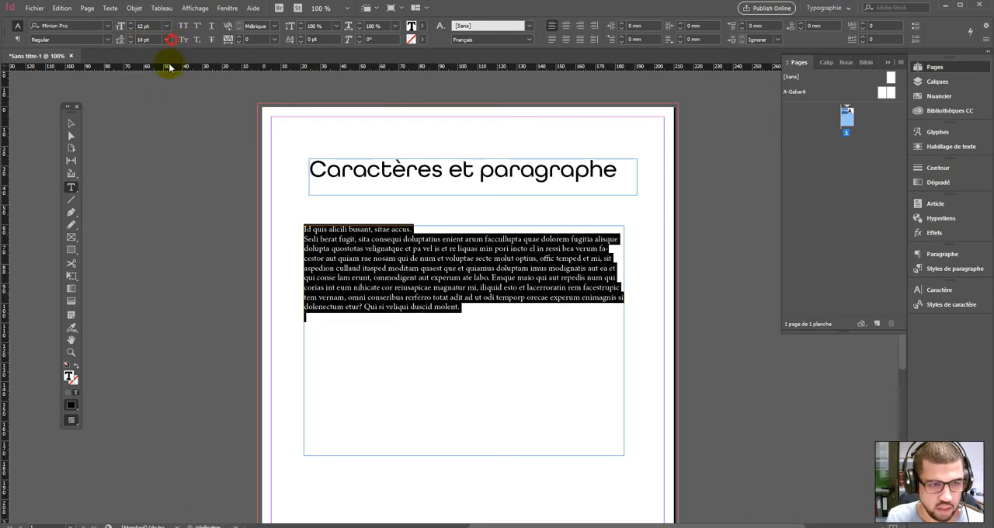
click(130, 37)
click(130, 38)
click(130, 38)
click(129, 38)
click(130, 37)
click(129, 37)
click(130, 37)
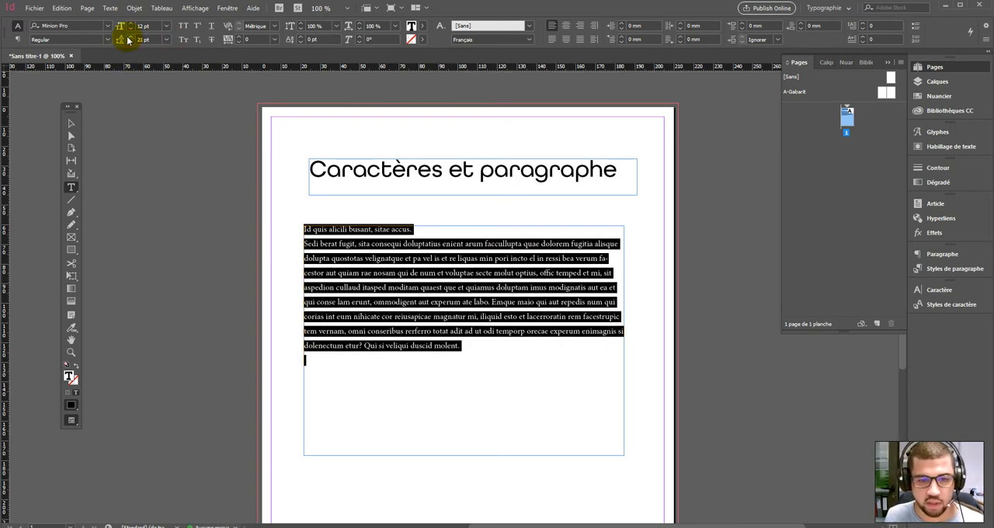
click(166, 39)
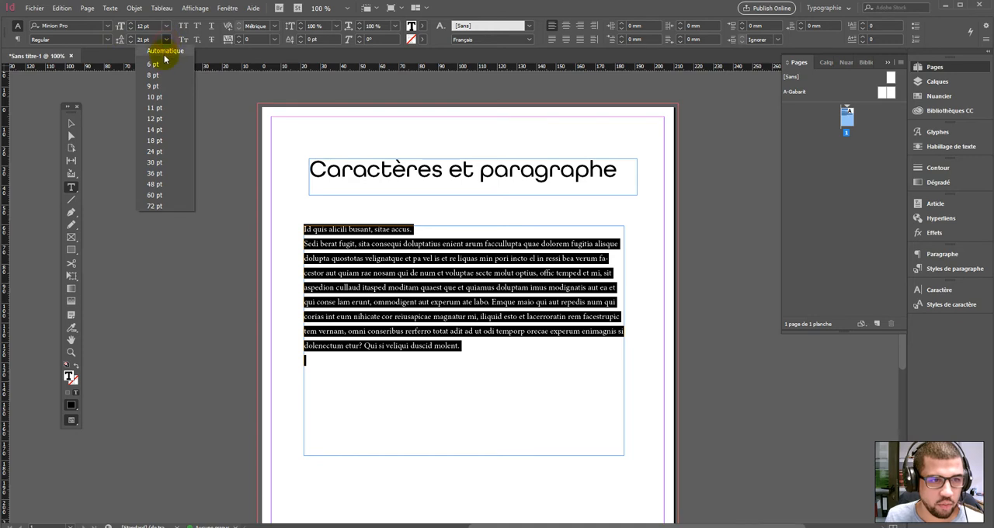
click(164, 53)
- Select the whole title and set it to all capitals
click(378, 203)
drag(311, 170, 621, 177)
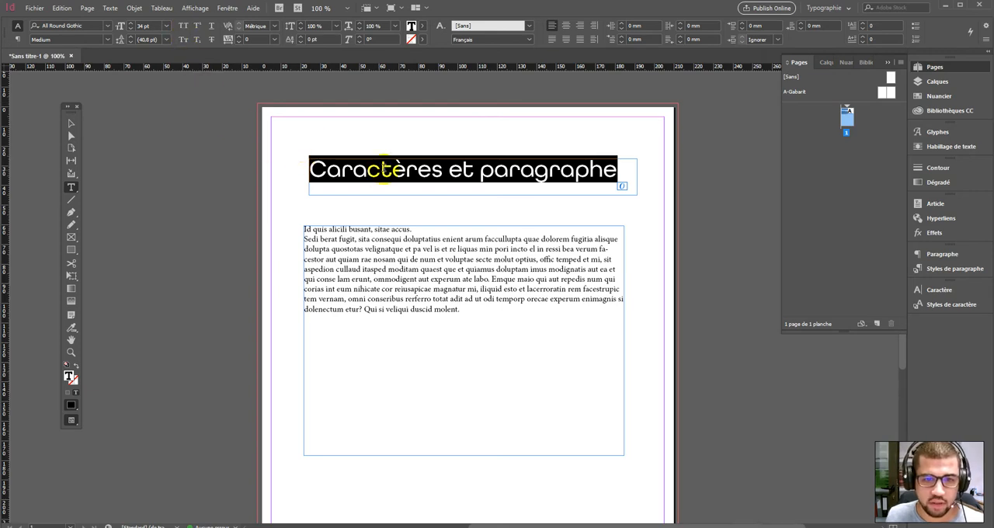
drag(391, 168, 405, 167)
drag(311, 169, 613, 171)
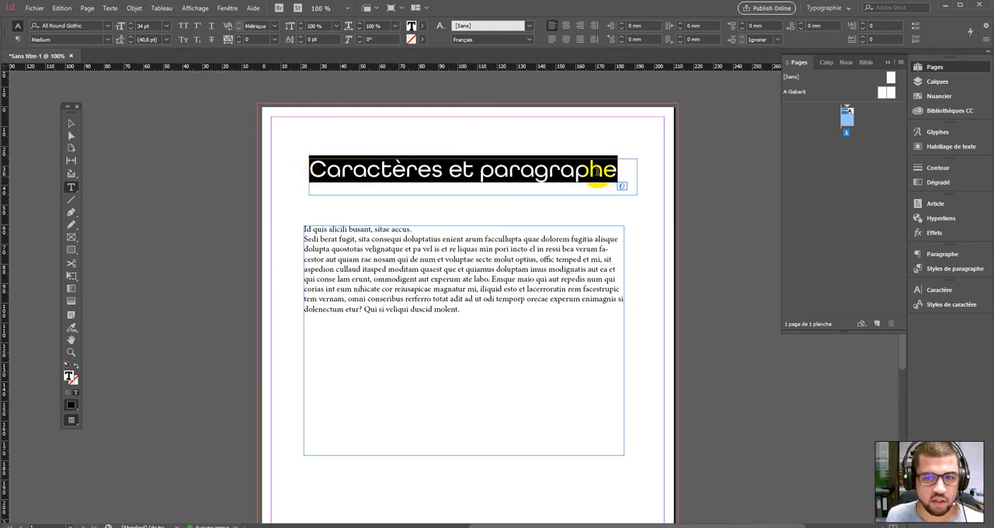
click(183, 26)
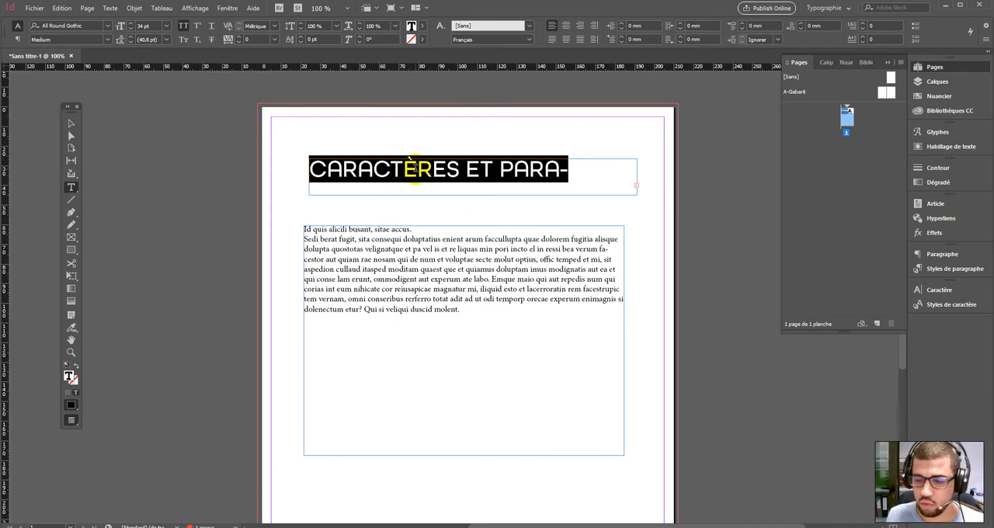
- Select the letters ES in the title and toggle superscript on and off again
click(363, 165)
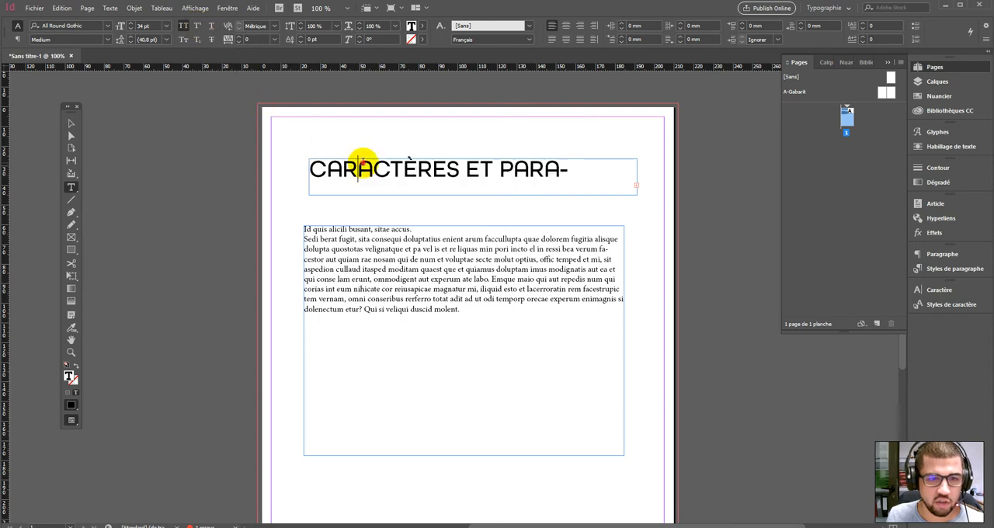
click(419, 168)
drag(459, 169, 433, 169)
click(197, 26)
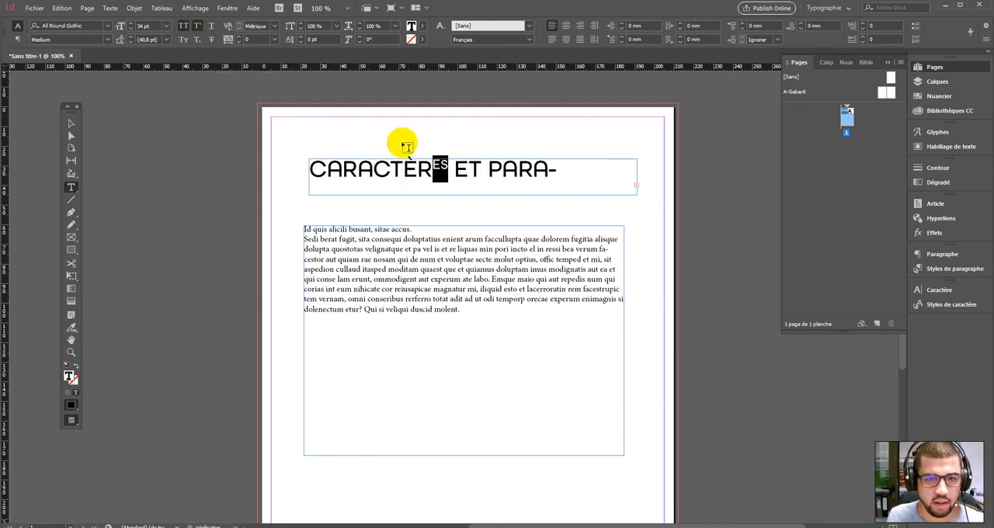
click(197, 25)
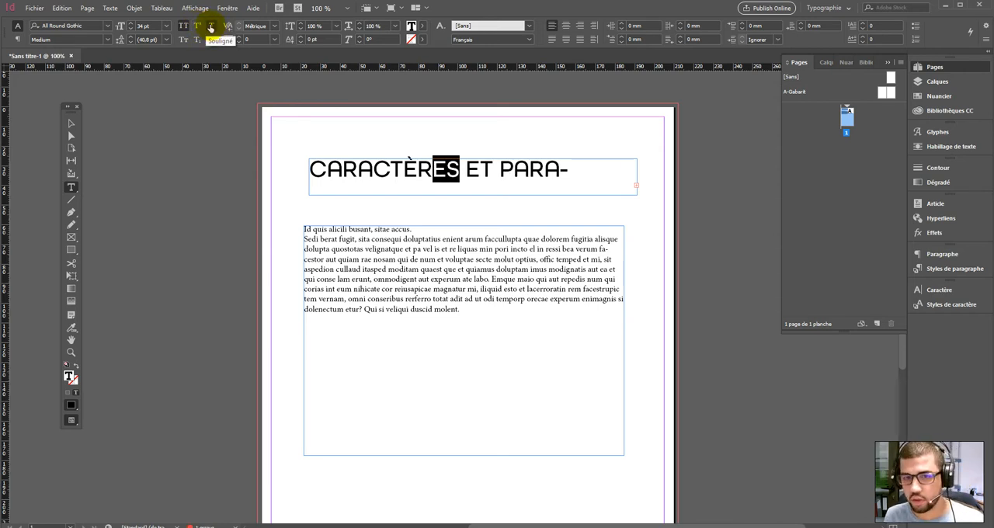
- Select the title line and reduce its font size to 28 pt
click(314, 168)
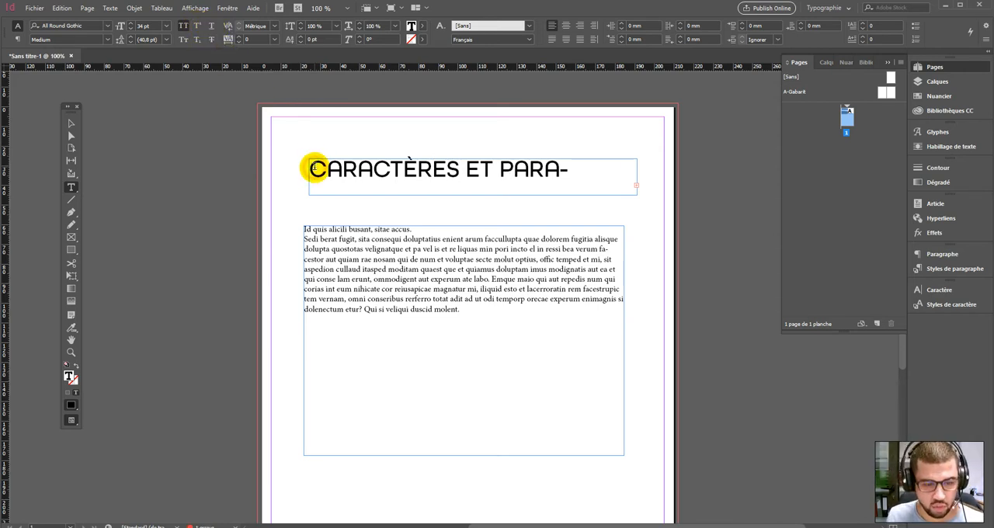
triple_click(315, 168)
click(127, 30)
click(127, 29)
click(127, 30)
click(127, 30)
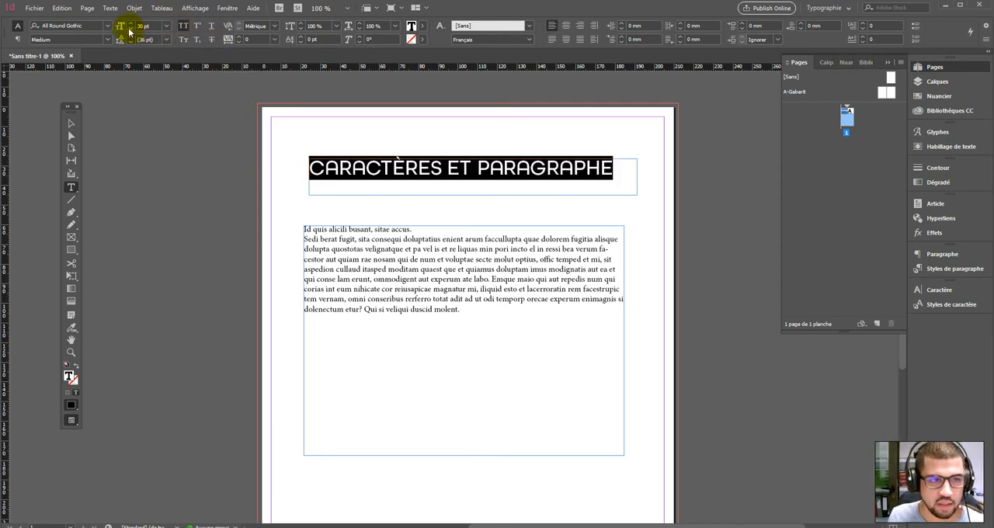
click(129, 30)
click(129, 29)
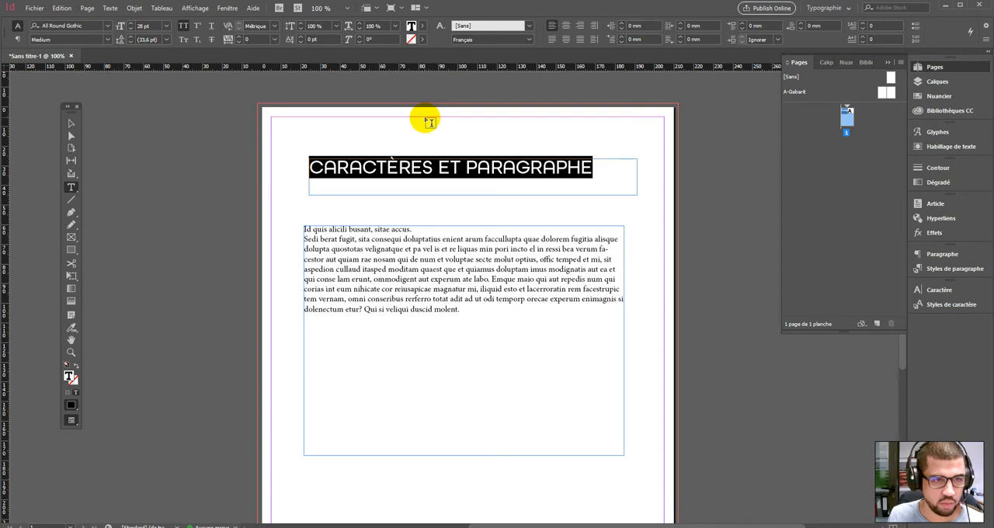
- Replace the title with TE to test letter case, then undo the changes
click(212, 40)
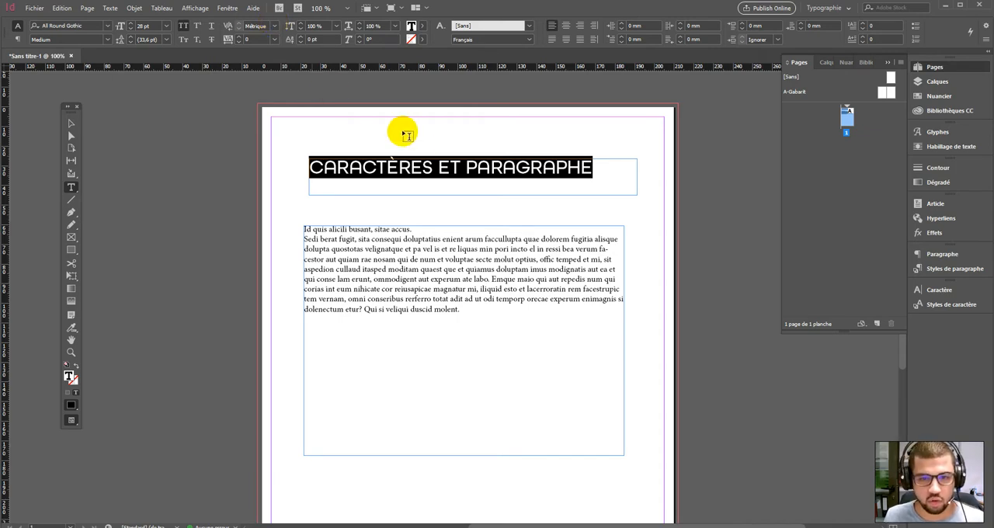
click(594, 167)
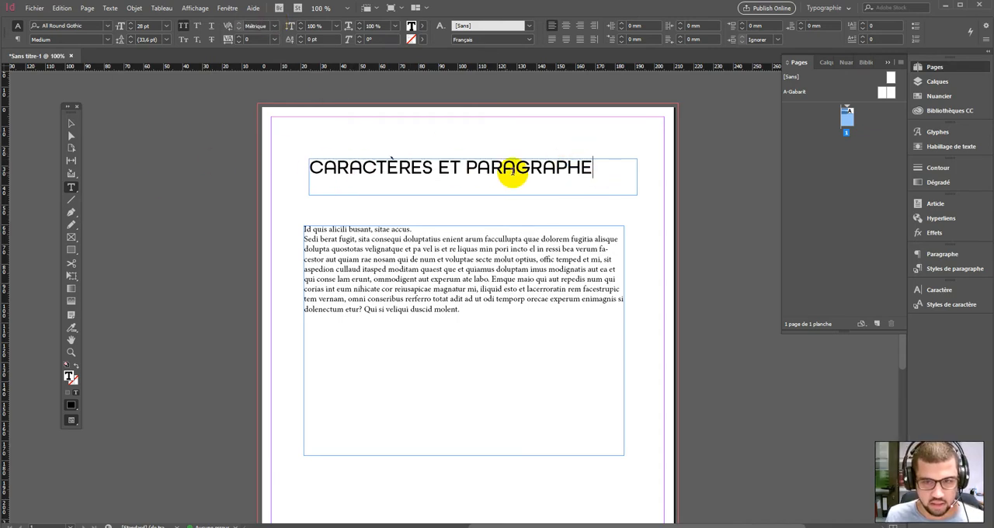
key(ctrl+a)
text(TE)
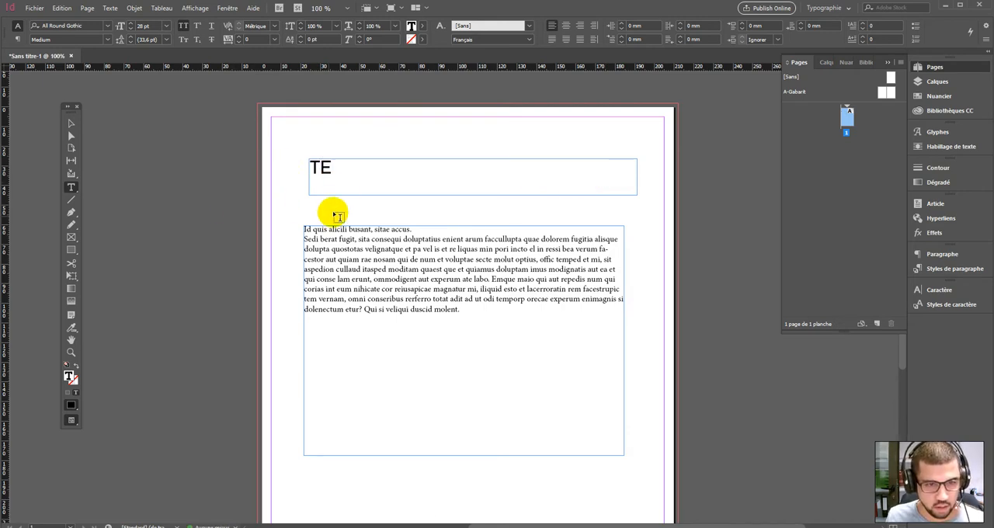
drag(342, 172, 290, 169)
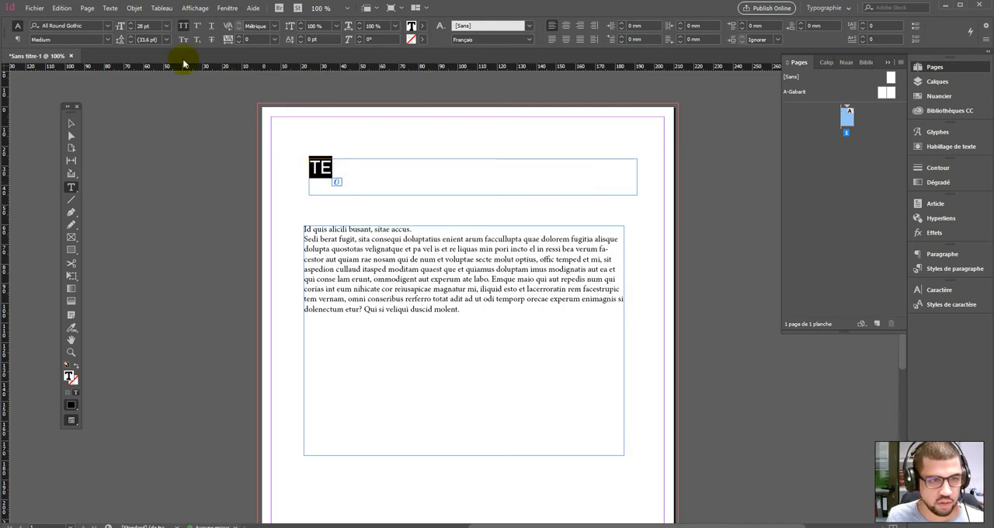
click(184, 25)
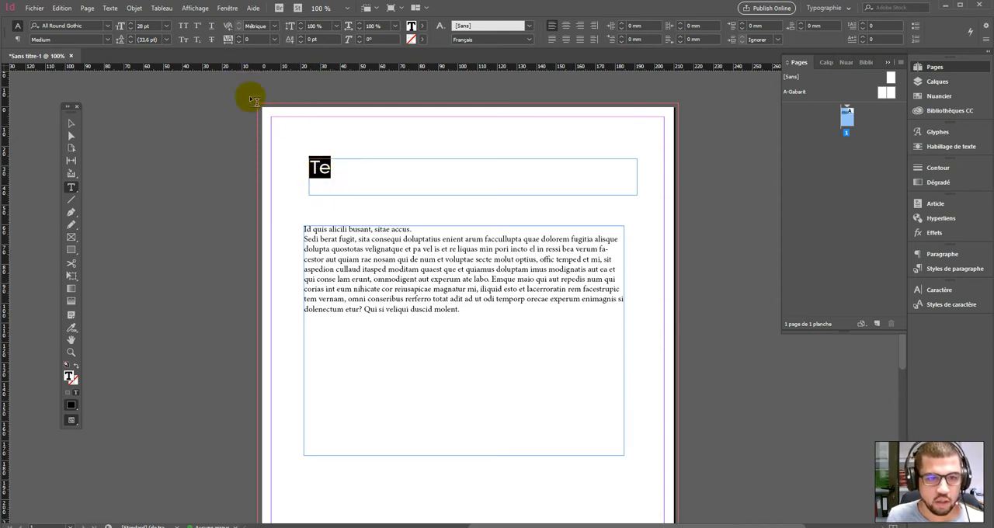
click(327, 167)
key(ctrl+z)
key(ctrl+z)
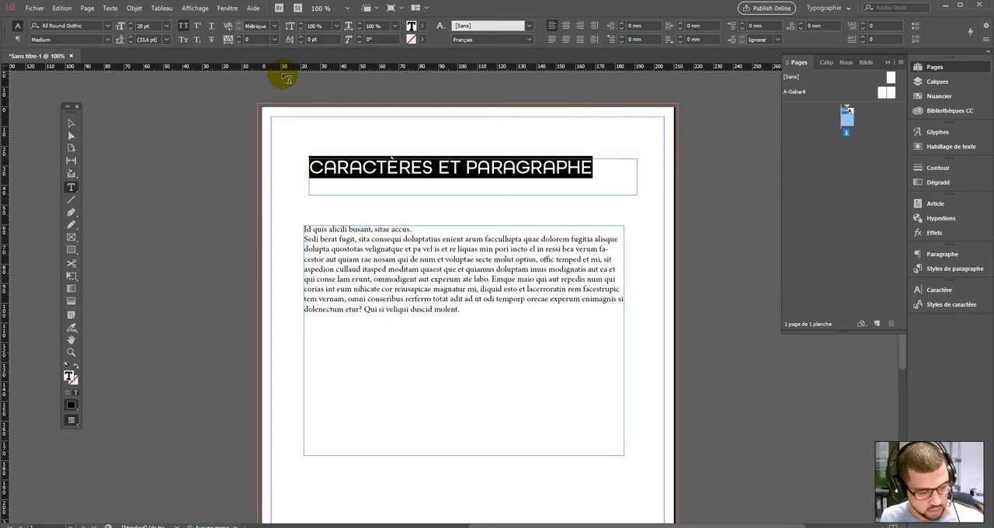
- Increase the title's tracking step by step, then bring it back down to 0
click(275, 27)
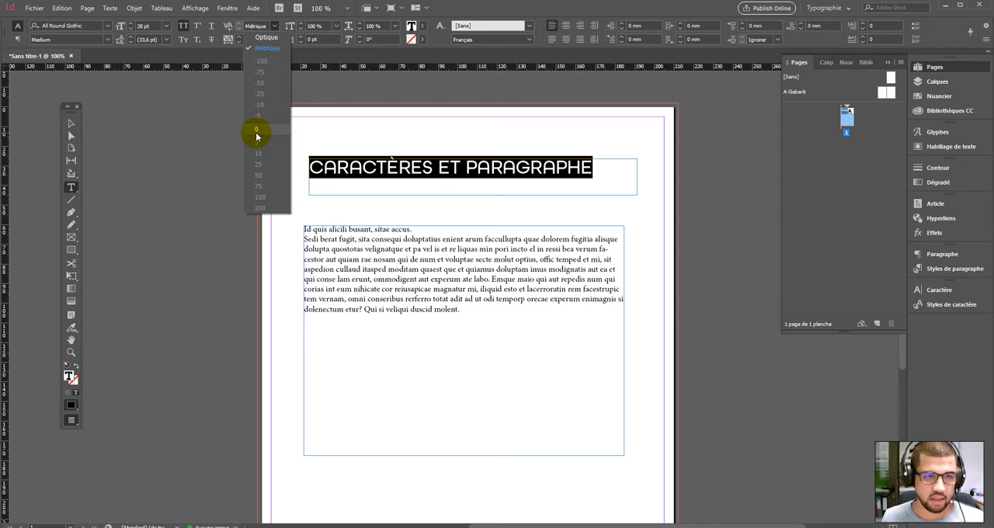
click(224, 40)
click(227, 40)
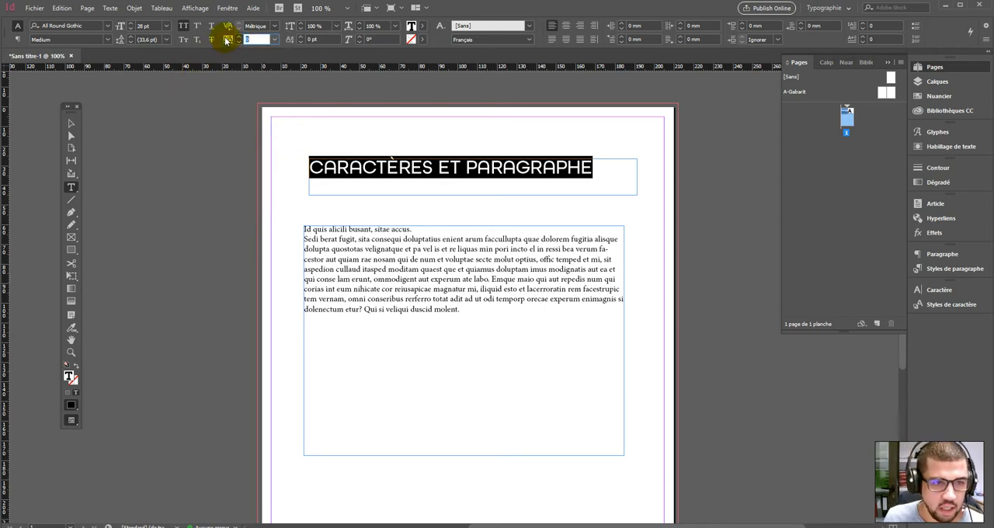
click(240, 38)
click(239, 38)
click(239, 38)
click(239, 38)
click(239, 38)
click(240, 38)
click(239, 39)
click(239, 38)
click(240, 42)
click(241, 43)
click(241, 43)
click(241, 43)
click(241, 44)
click(241, 44)
click(241, 44)
click(241, 44)
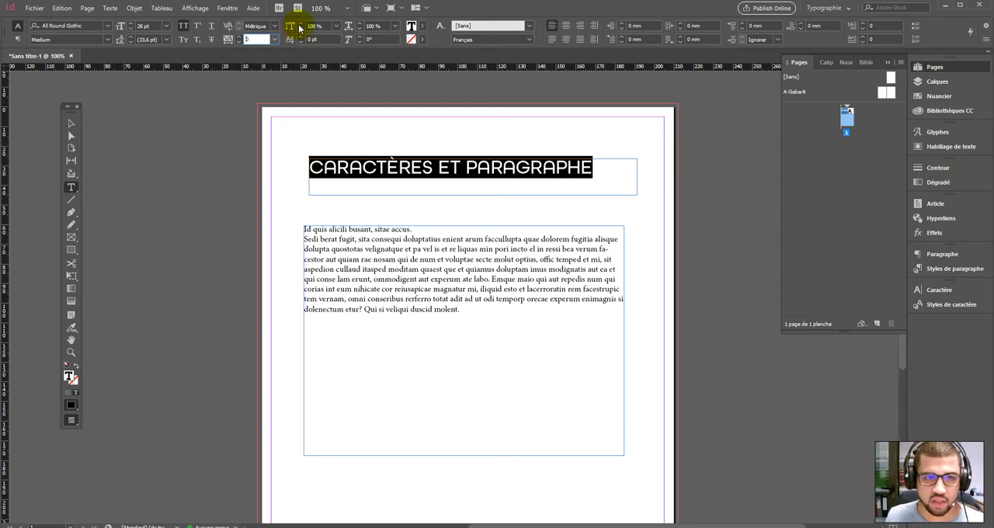
- Set the title's horizontal scale to 175%, then undo it
click(335, 27)
click(327, 48)
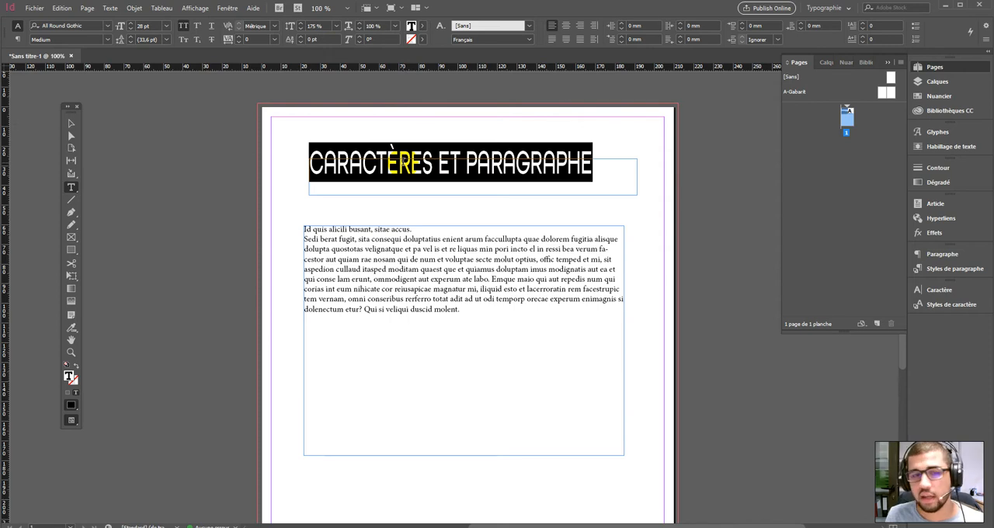
key(ctrl+z)
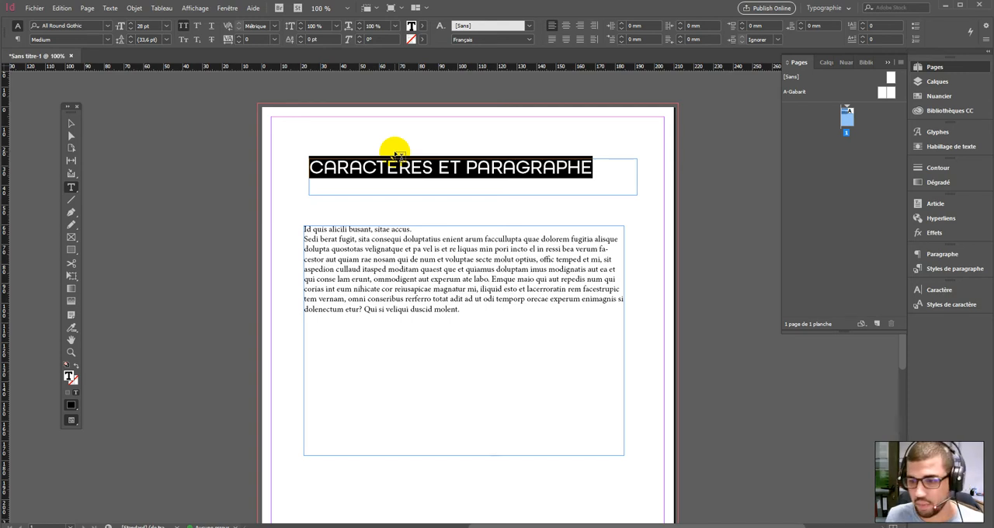
- Select ET PARAGRAPHE and try a baseline shift and a skew on it, returning both to 0
drag(438, 167, 595, 169)
click(301, 38)
click(301, 37)
click(301, 37)
click(301, 37)
click(301, 37)
click(300, 37)
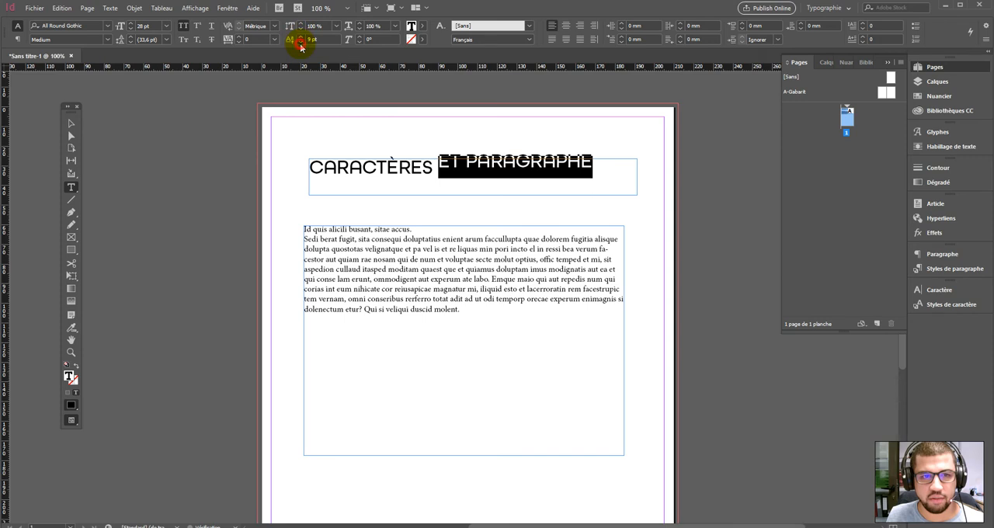
click(301, 41)
click(301, 42)
click(300, 42)
click(300, 42)
click(300, 42)
click(301, 42)
click(300, 38)
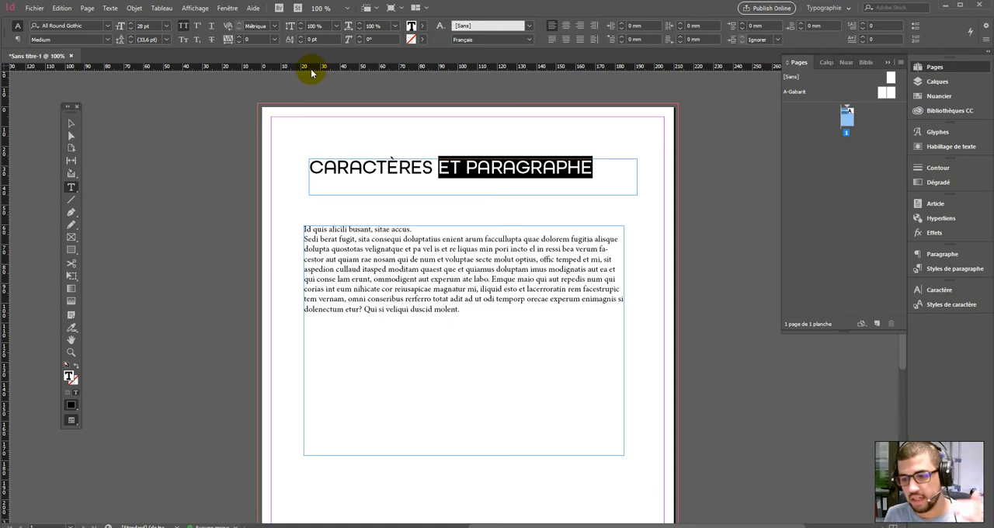
click(360, 38)
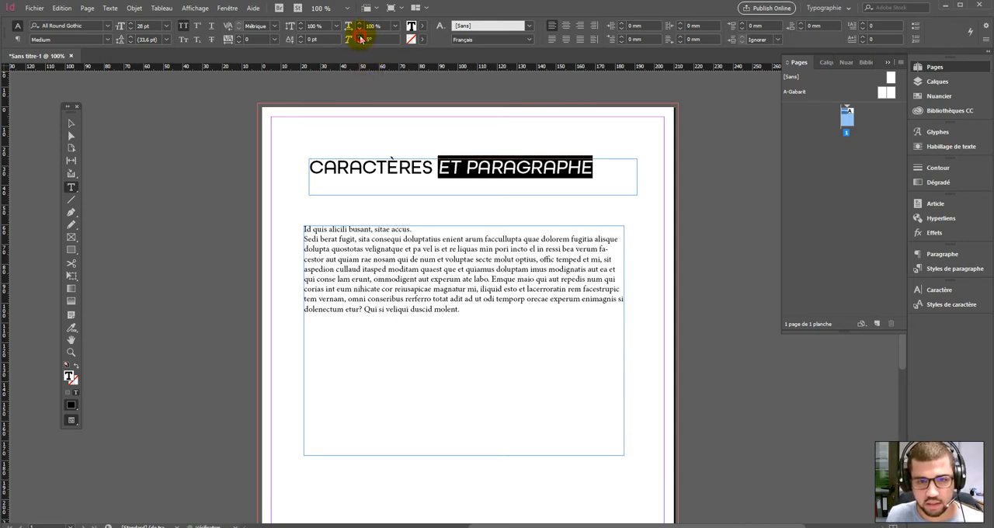
drag(361, 38, 357, 42)
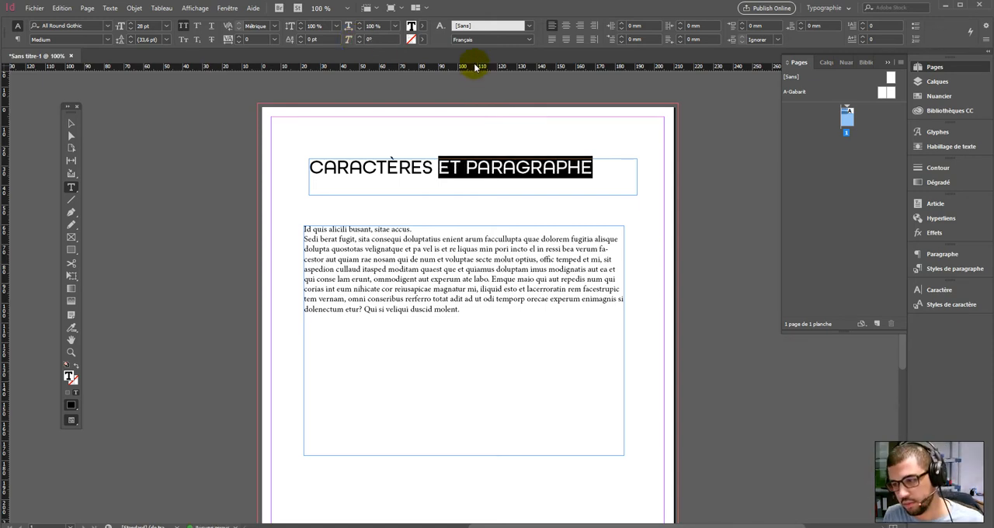
- Color ET PARAGRAPHE with the cyan swatch C=100 M=0 J=0 N=0
click(420, 25)
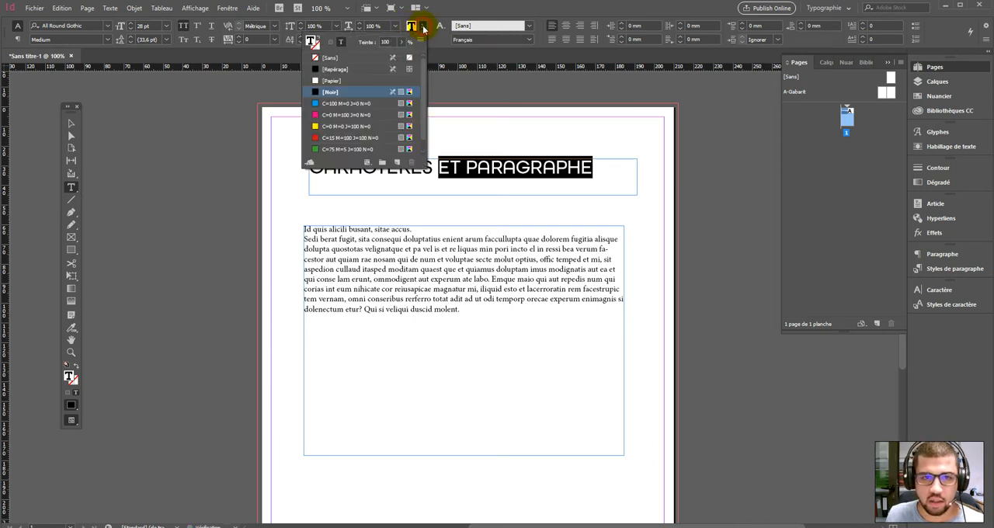
click(332, 104)
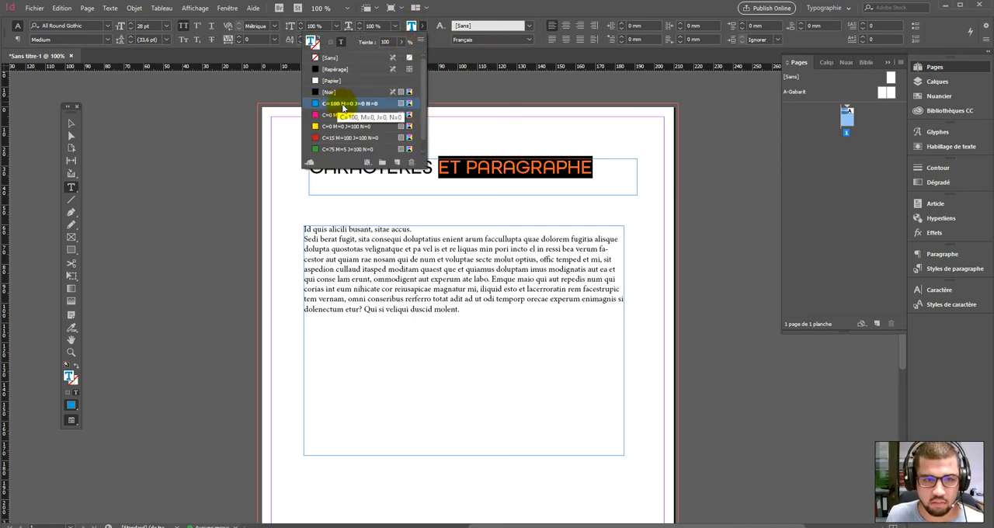
click(71, 123)
click(476, 164)
double_click(449, 169)
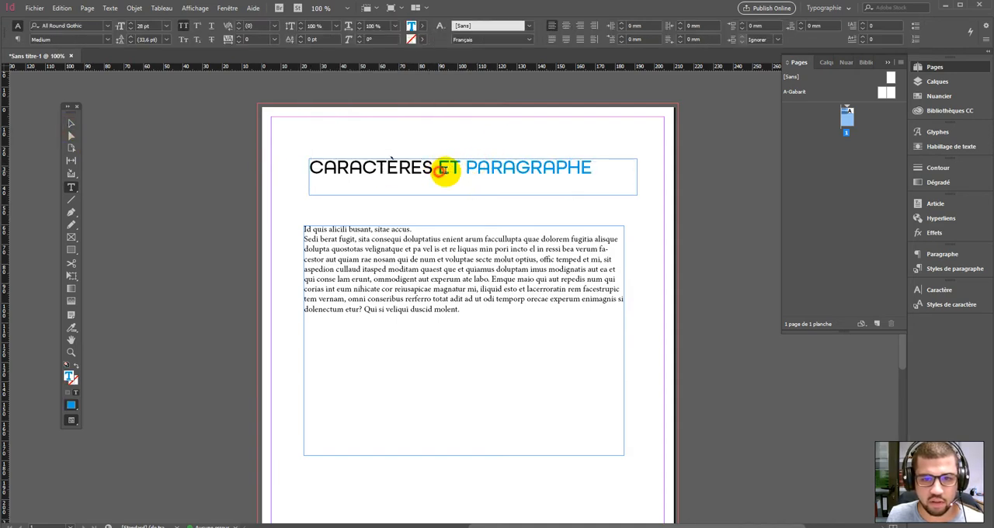
- Recolor ET PARAGRAPHE with the magenta swatch C=0 M=100 J=0 N=0
drag(598, 167, 438, 166)
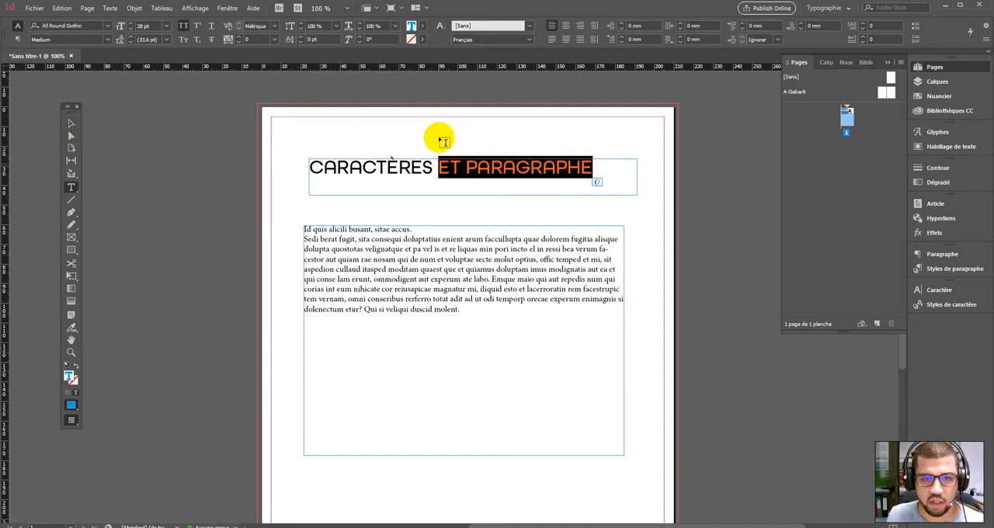
click(420, 25)
click(370, 127)
click(361, 138)
click(363, 148)
click(358, 115)
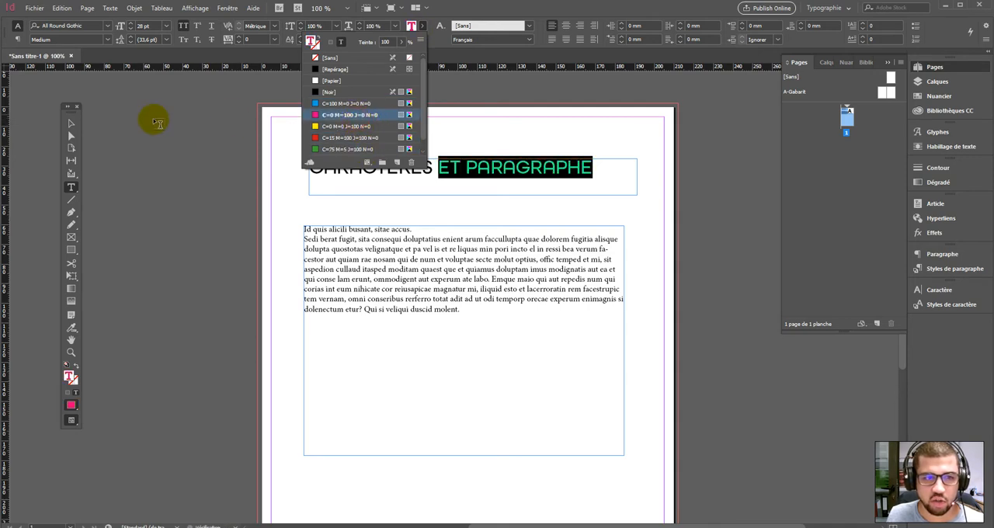
click(71, 123)
double_click(518, 170)
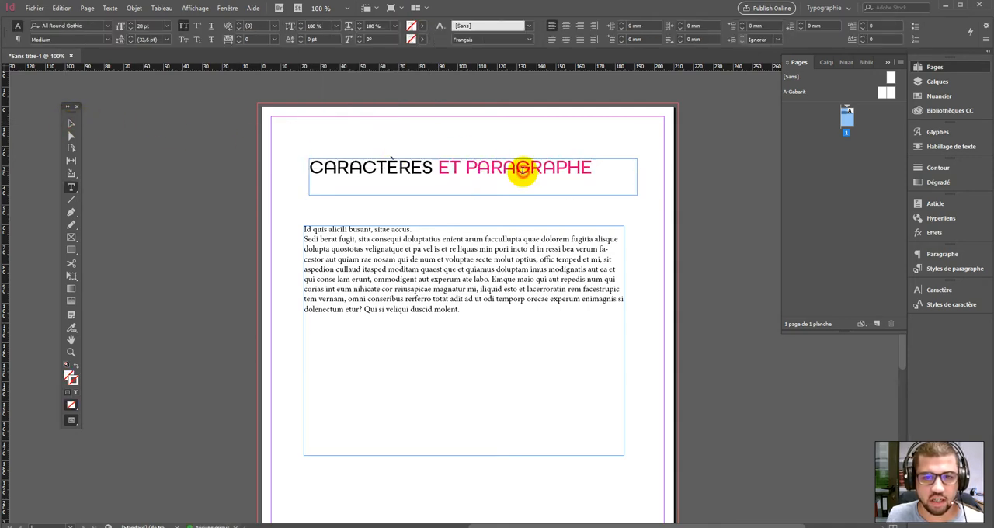
- Add a cyan stroke to ET PARAGRAPHE, then set its stroke back to none
click(411, 26)
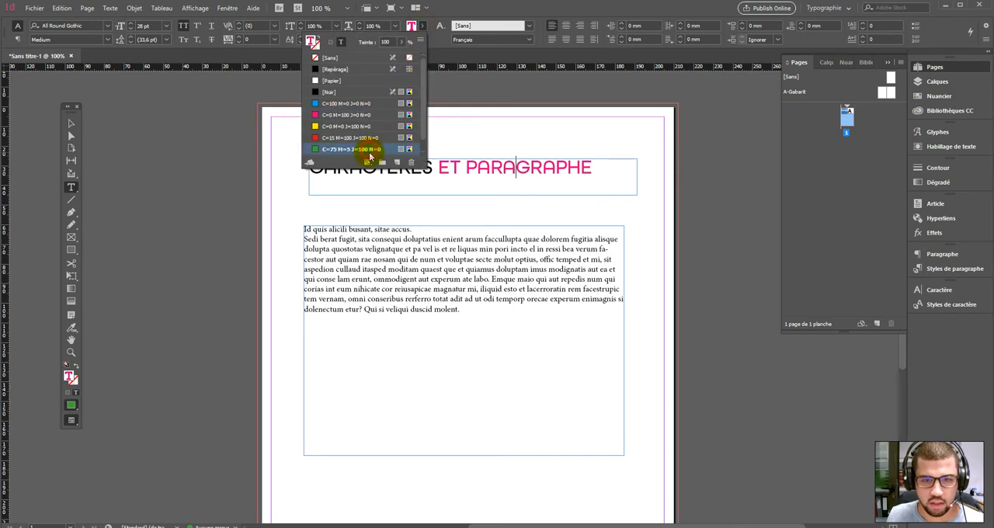
drag(595, 169, 449, 158)
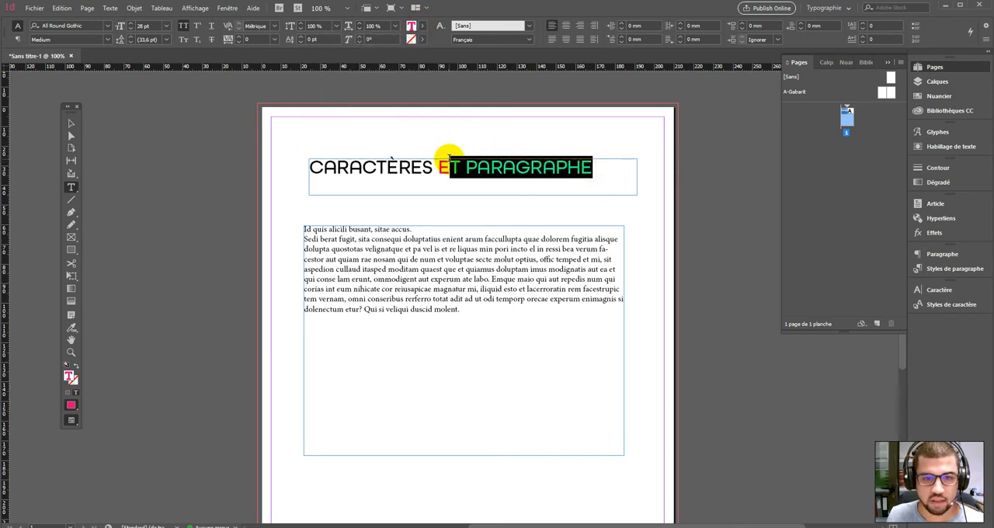
click(435, 163)
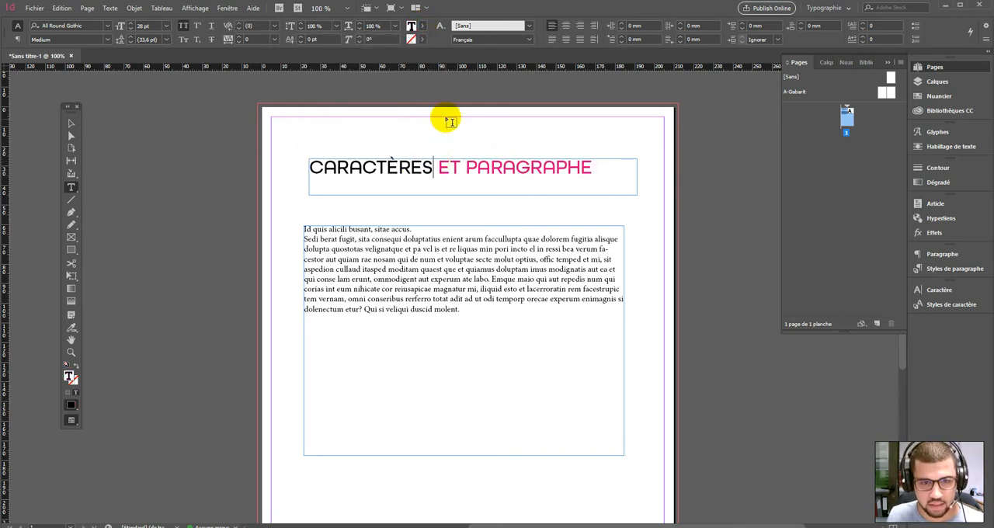
drag(438, 163, 594, 167)
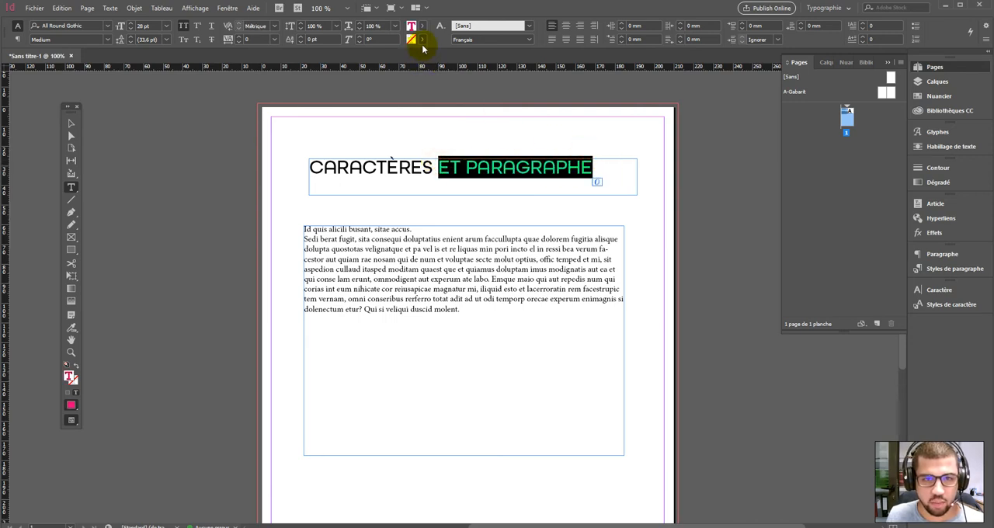
click(423, 39)
click(346, 117)
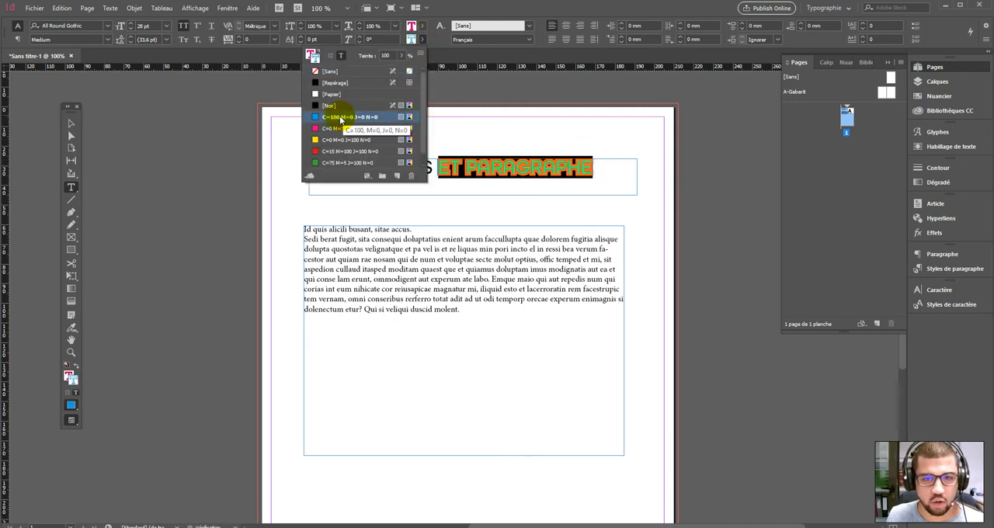
click(538, 172)
drag(595, 170, 432, 159)
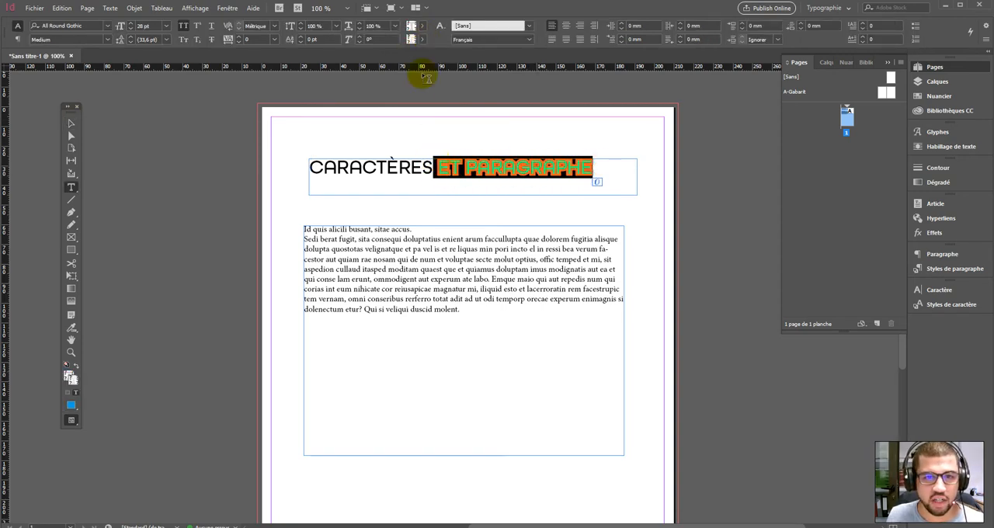
click(436, 163)
drag(438, 161, 595, 166)
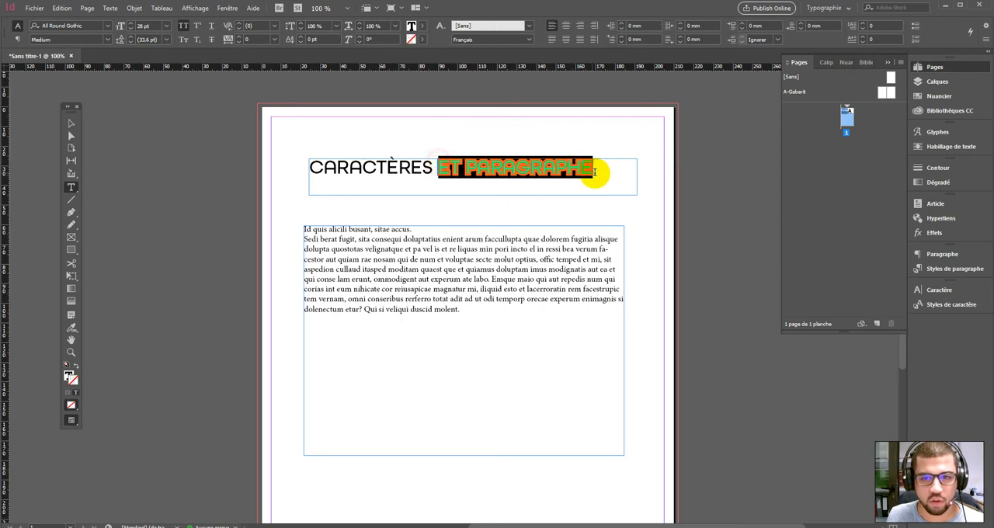
click(422, 39)
click(330, 70)
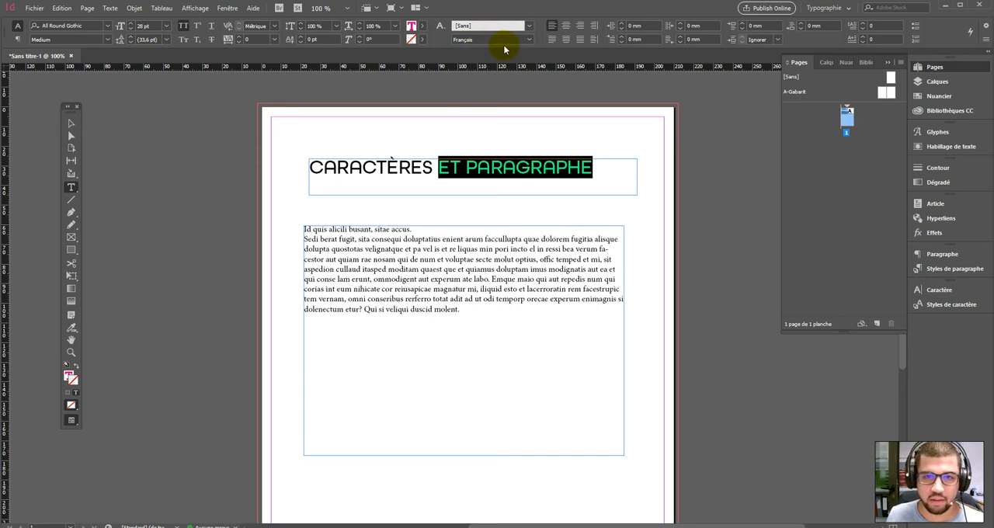
- Select all the body text and align it centered, then to the right
click(466, 31)
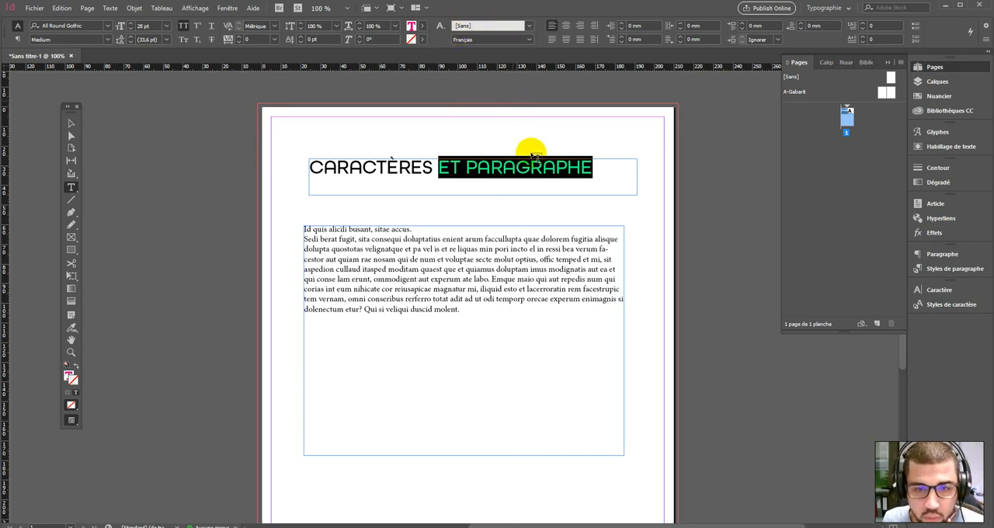
click(536, 177)
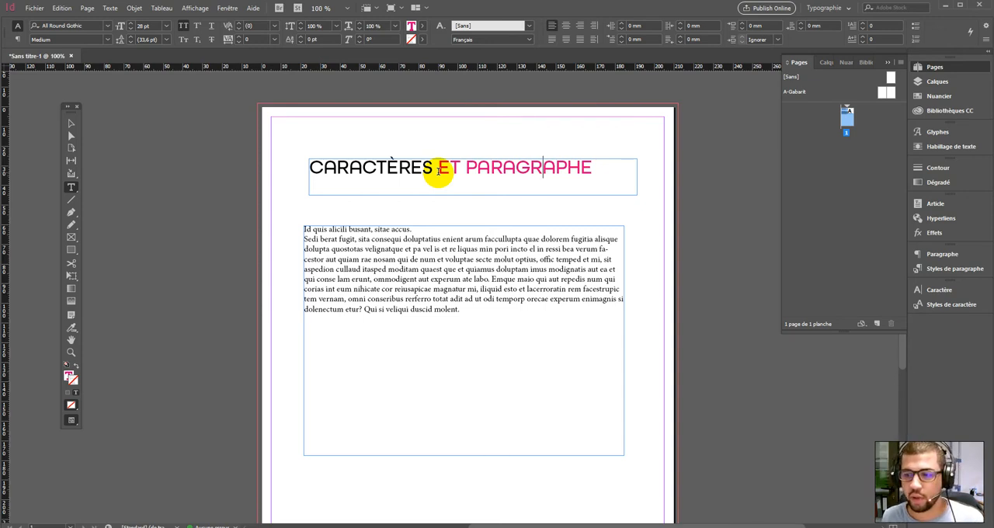
click(415, 350)
drag(466, 314, 284, 230)
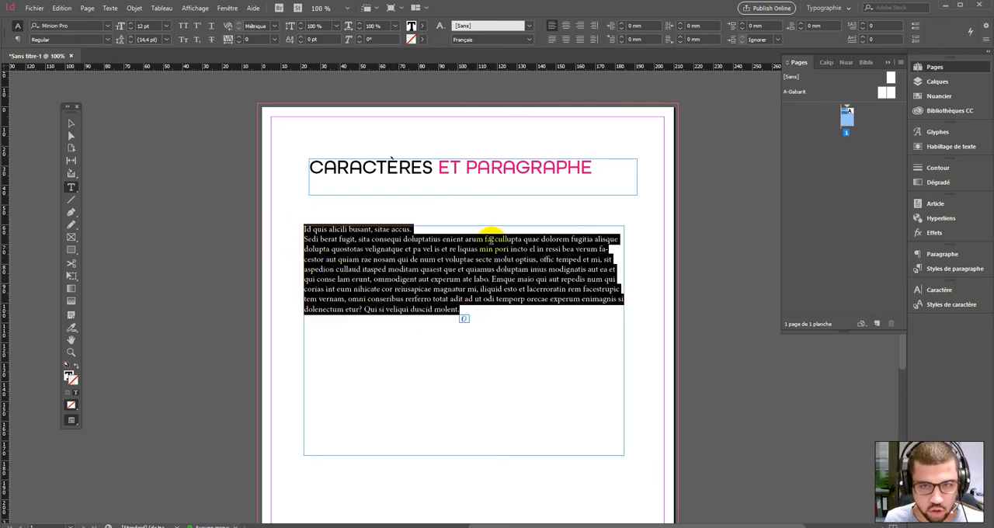
click(564, 26)
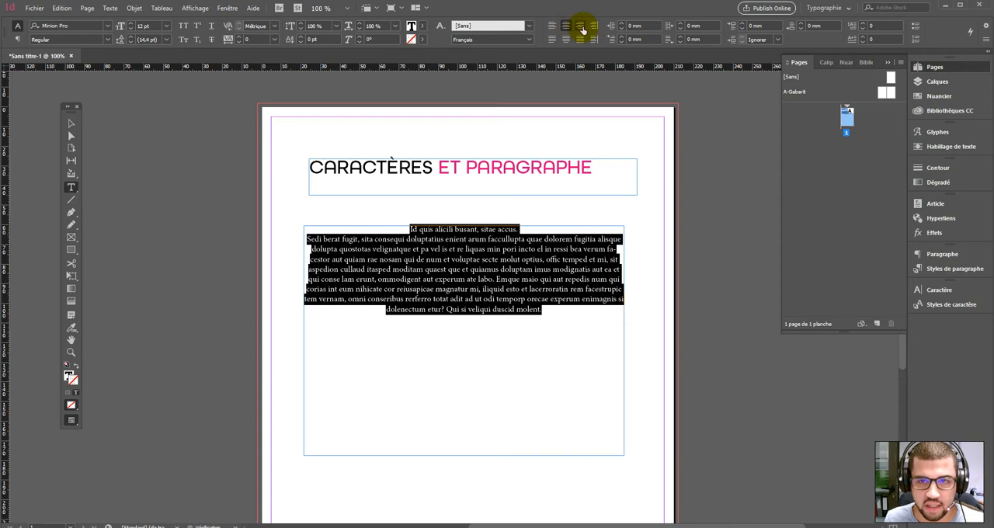
click(581, 27)
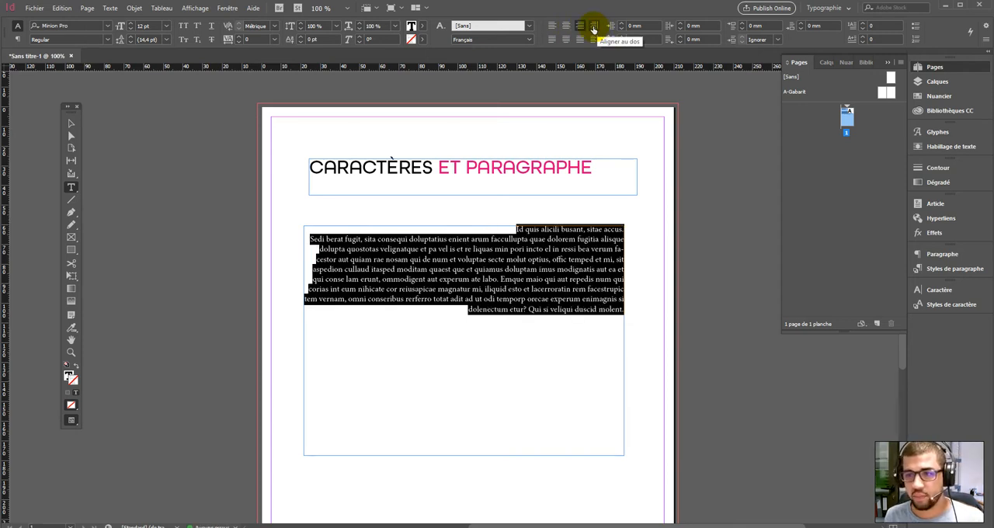
- Add two new pages to the document
click(878, 323)
click(879, 323)
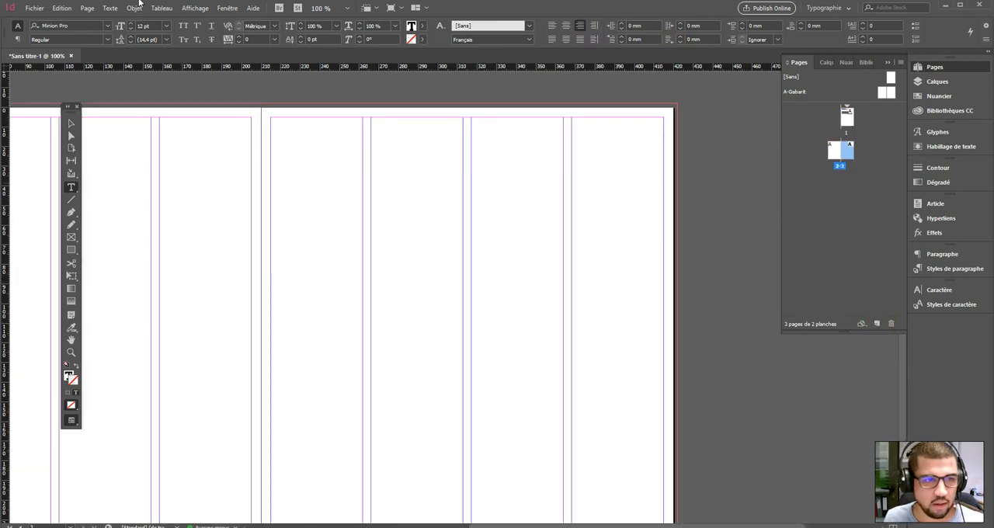
click(216, 170)
click(71, 123)
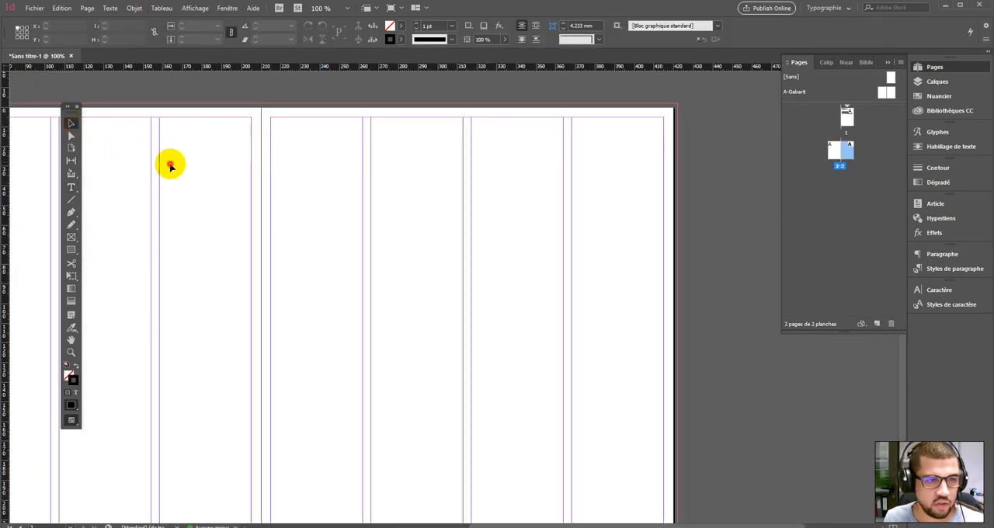
- Set page 3 to a single column in Margins and Columns
click(87, 8)
click(123, 31)
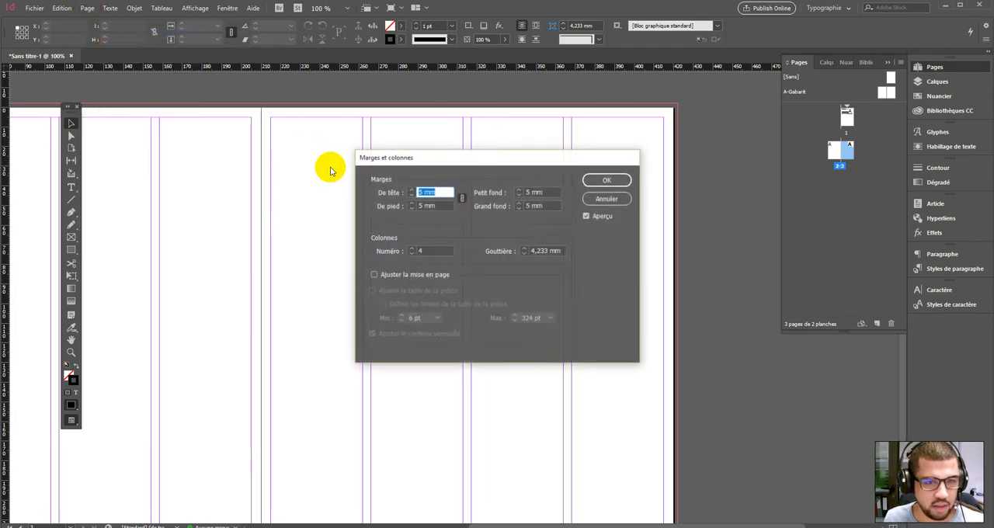
click(411, 254)
click(412, 254)
click(412, 254)
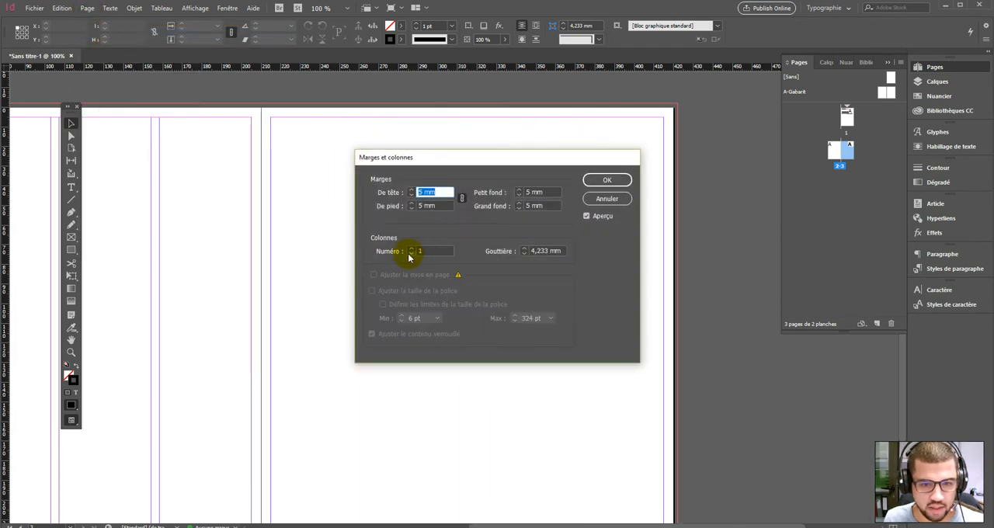
click(616, 179)
click(222, 195)
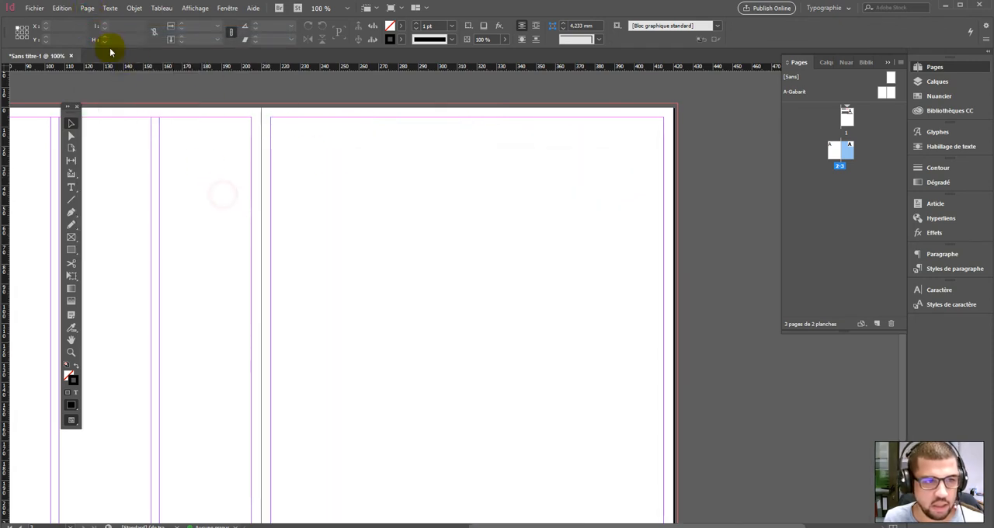
- Set page 2 to a single column in Margins and Columns
double_click(835, 151)
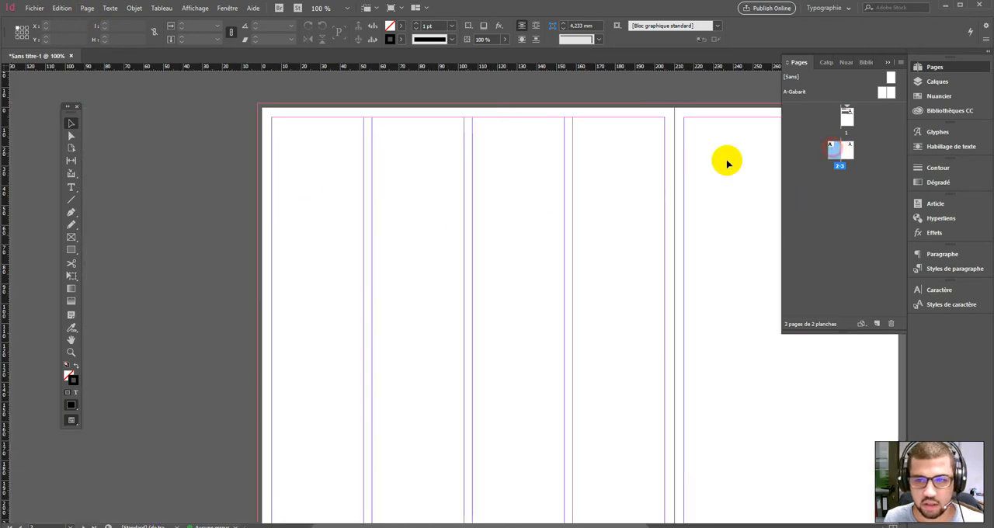
click(87, 9)
click(101, 31)
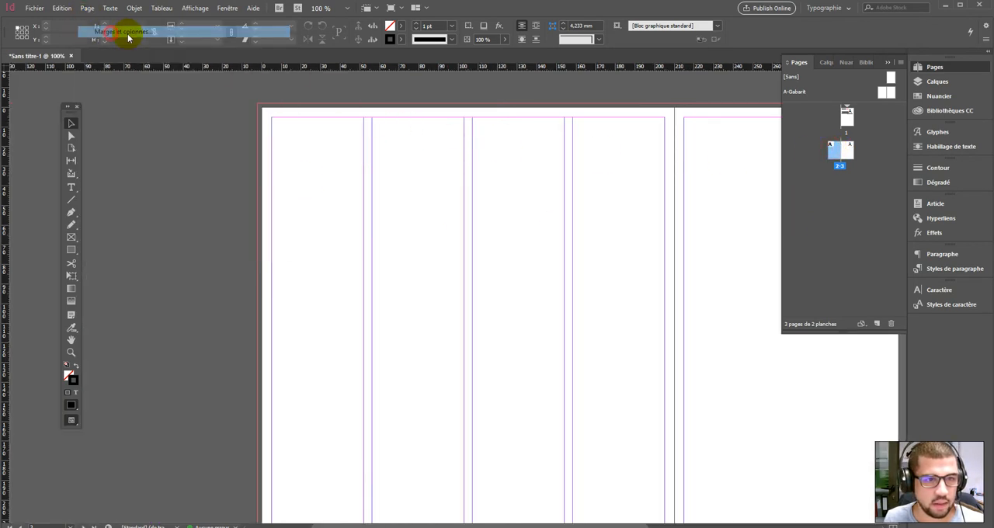
click(410, 254)
click(410, 254)
click(410, 254)
click(607, 179)
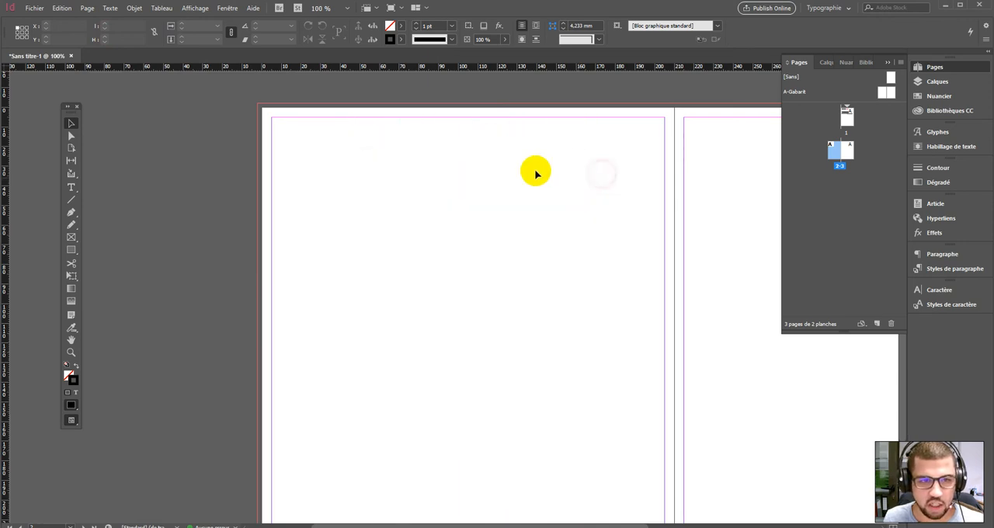
- Select all the body text in the page 2 frame and align it towards the spine, trying away from spine in between
scroll(588, 318, up, 3)
scroll(588, 318, up, 1)
key(space)
drag(516, 203, 170, 425)
drag(612, 118, 707, 168)
key(space)
drag(677, 100, 318, 461)
scroll(403, 420, down, 3)
key(space)
drag(490, 351, 612, 358)
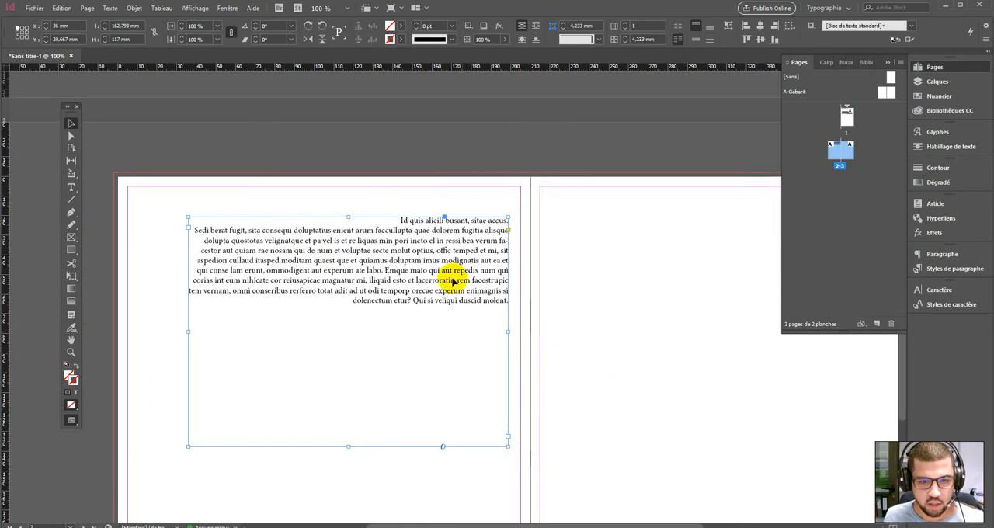
double_click(453, 278)
click(392, 220)
drag(392, 221, 533, 304)
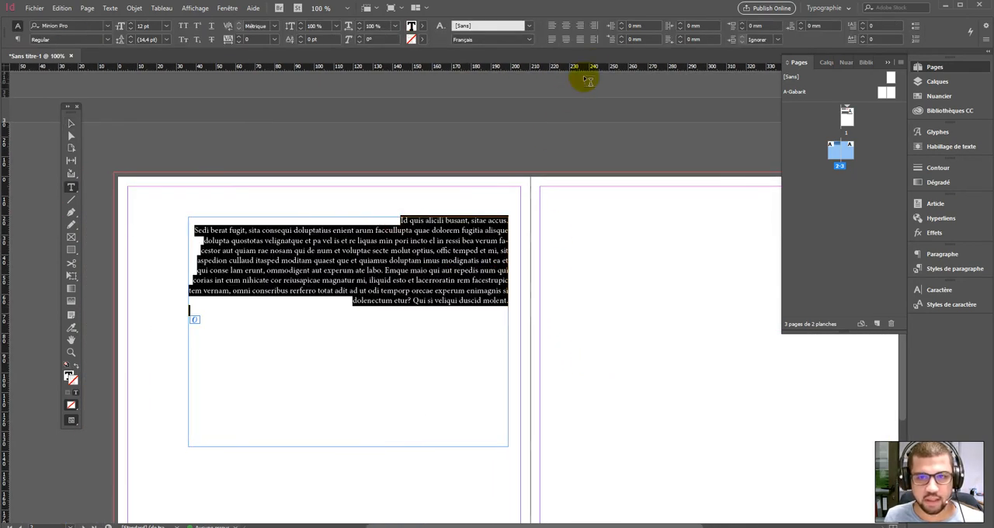
click(595, 27)
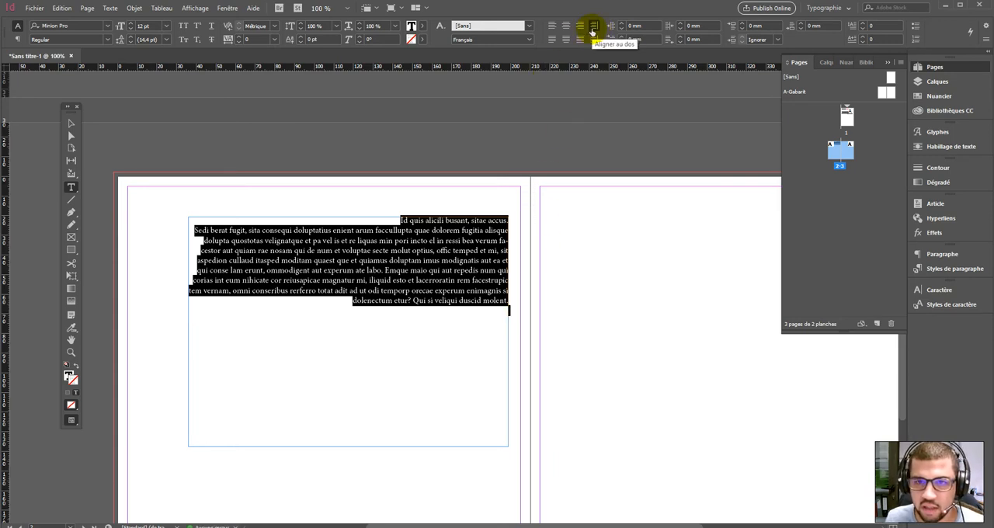
click(595, 40)
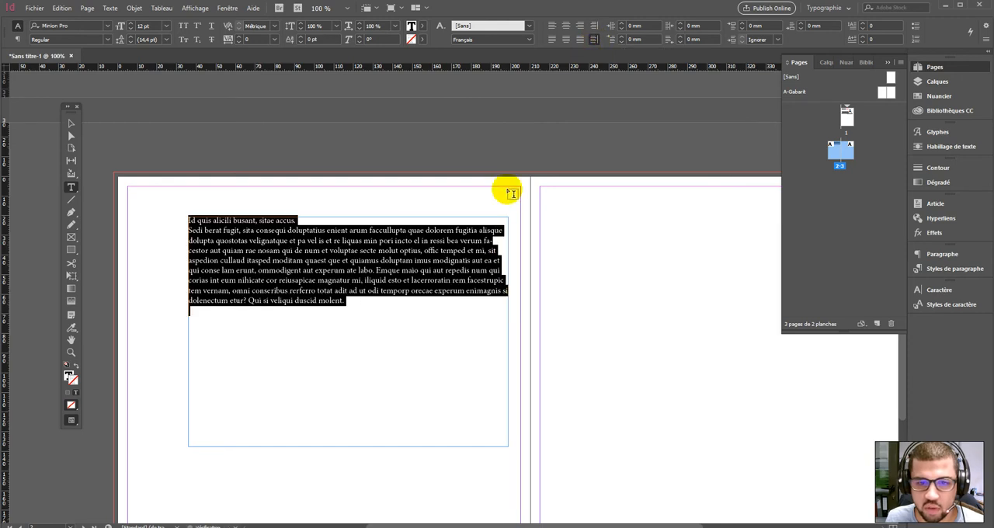
click(593, 29)
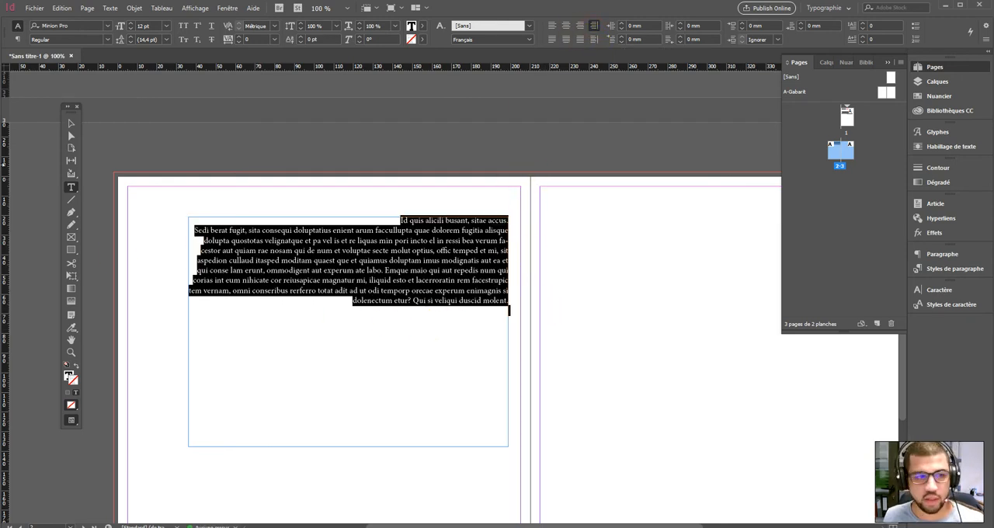
- Move the text frame onto page 3 and back to page 2
click(71, 123)
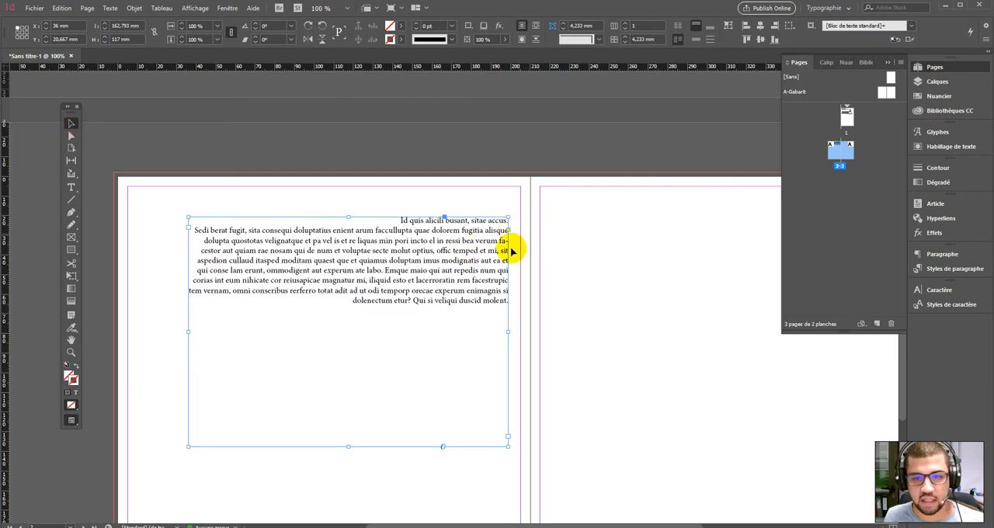
drag(386, 255, 740, 255)
drag(615, 292, 553, 229)
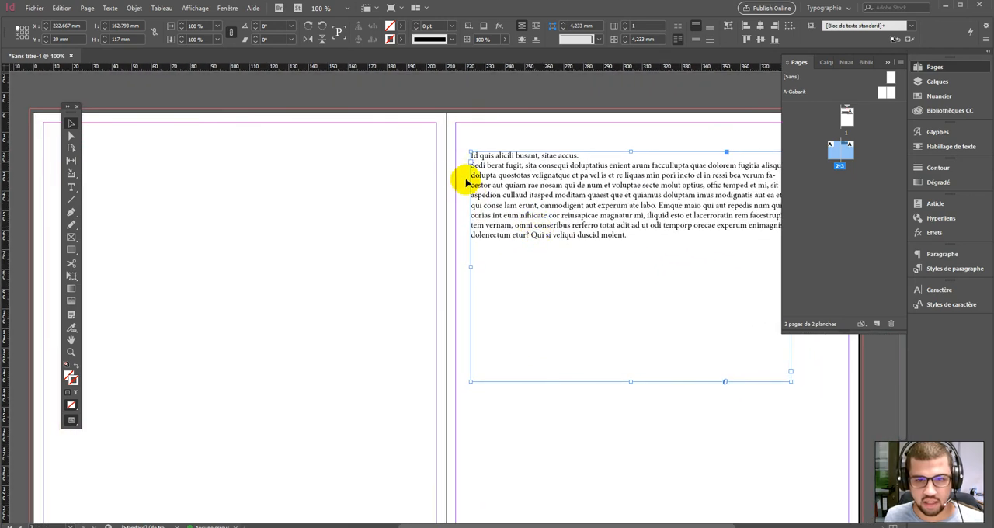
drag(575, 193, 208, 207)
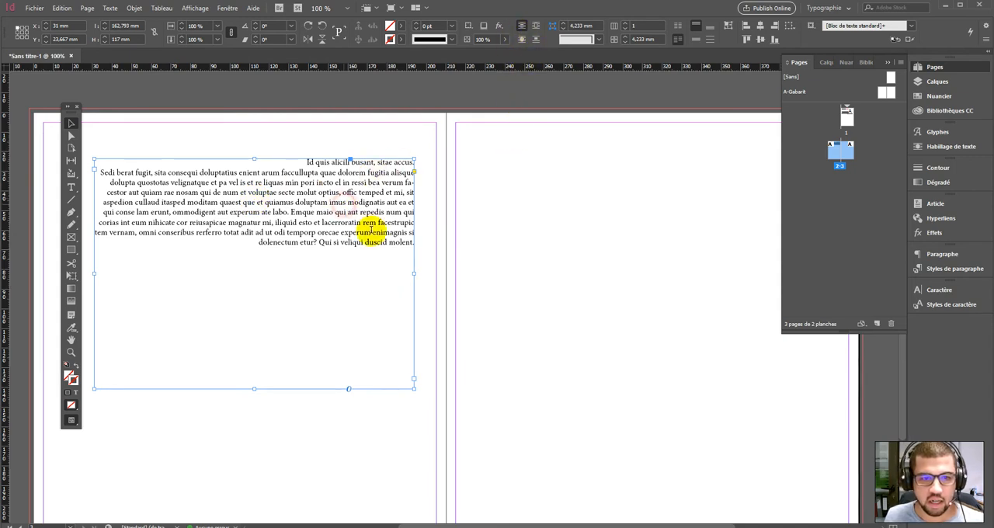
- Select all the frame's text and align it away from the spine
double_click(310, 169)
key(ctrl+a)
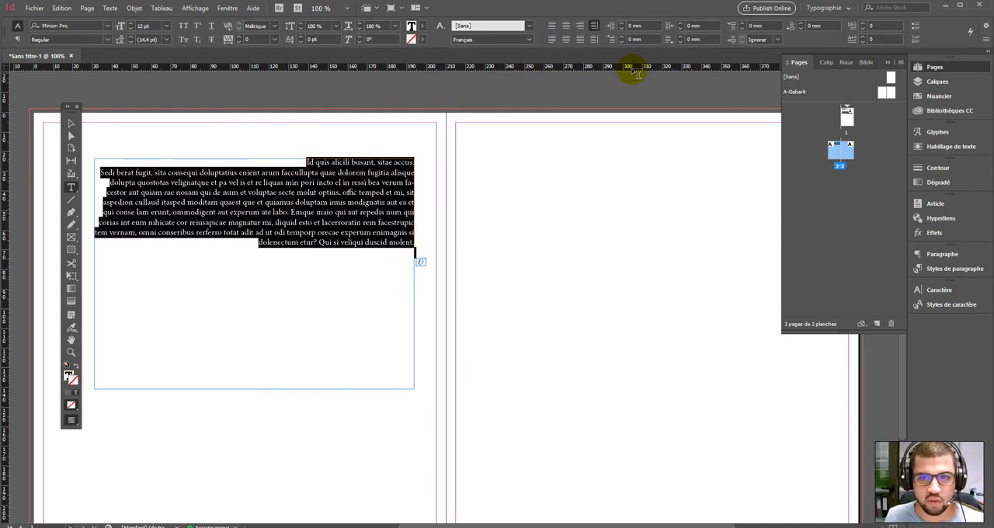
click(591, 38)
- Move the text frame onto page 3
click(71, 123)
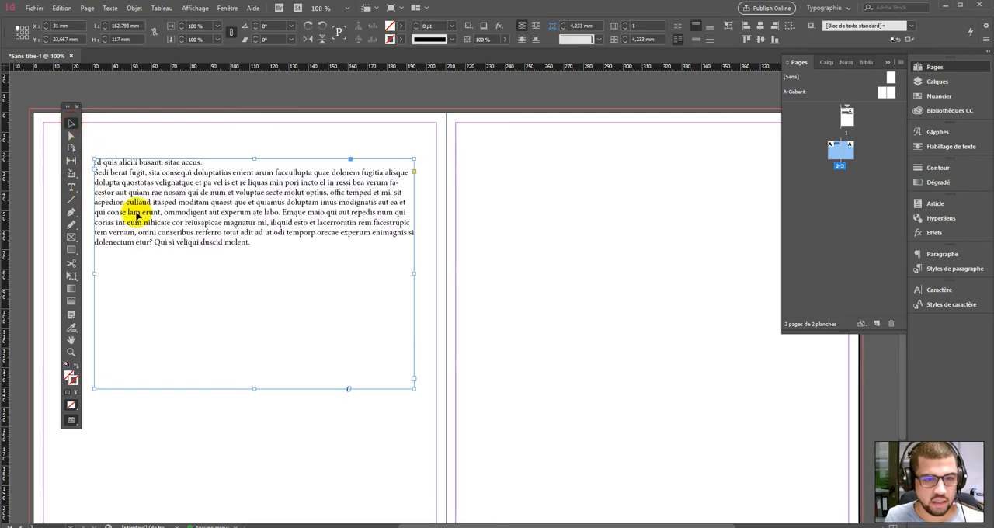
drag(268, 196, 622, 194)
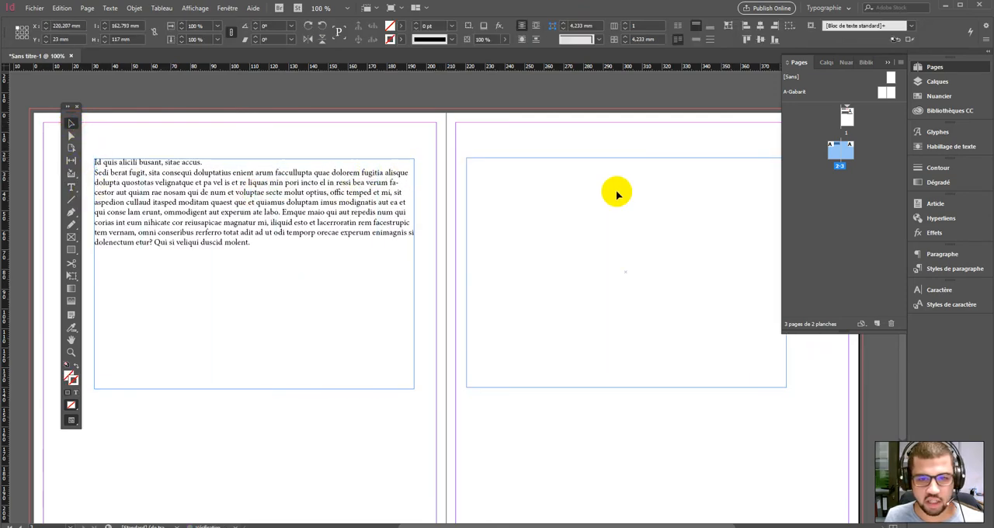
mouse_move(712, 203)
mouse_down()
mouse_move(607, 219)
mouse_move(694, 215)
mouse_move(699, 200)
mouse_up()
scroll(680, 203, up, 10)
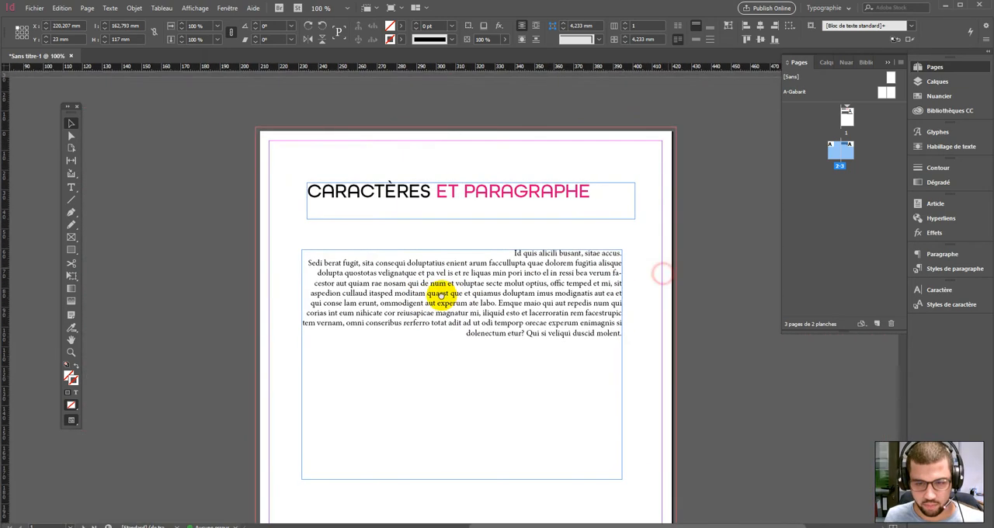
drag(441, 295, 412, 284)
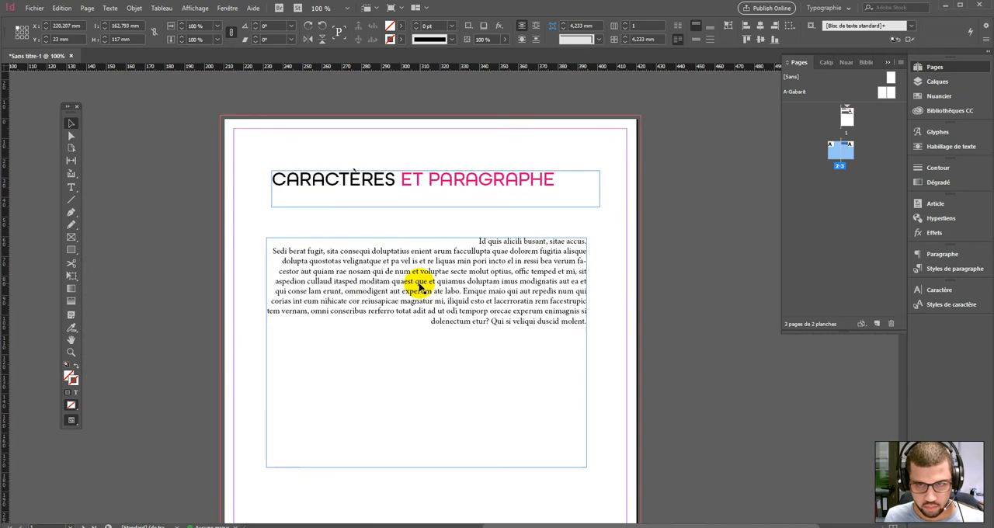
- Justify all lines of the page 1 body text, after trying left alignment and center justification
click(415, 281)
drag(458, 254, 627, 328)
double_click(464, 244)
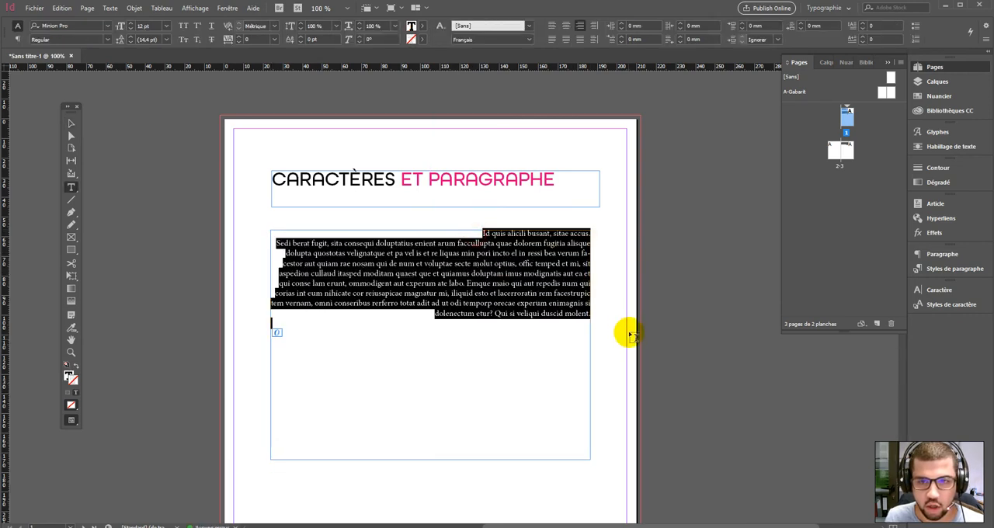
click(551, 26)
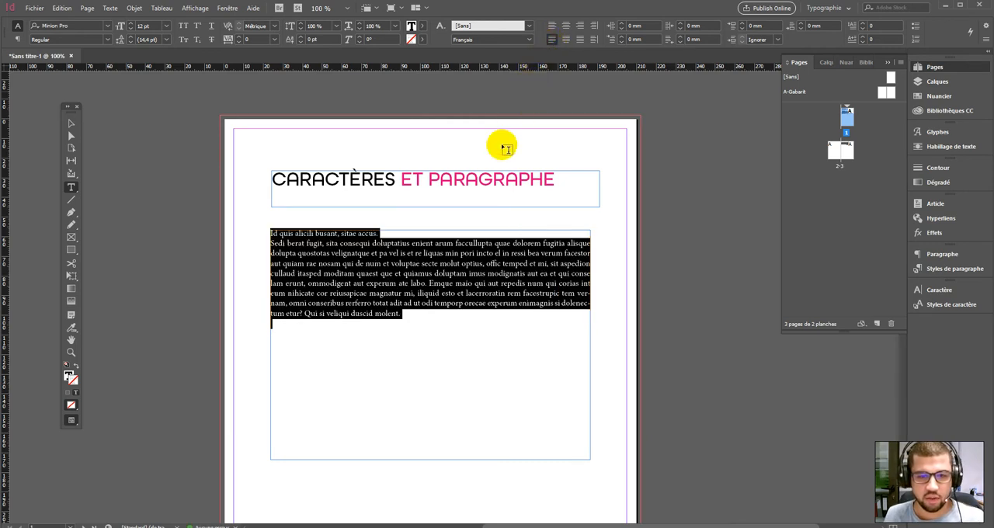
click(565, 43)
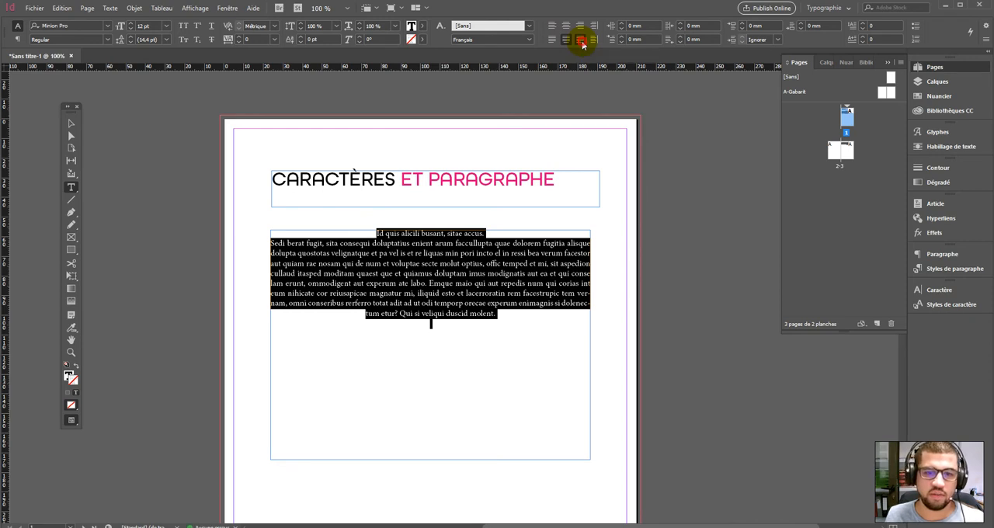
click(580, 39)
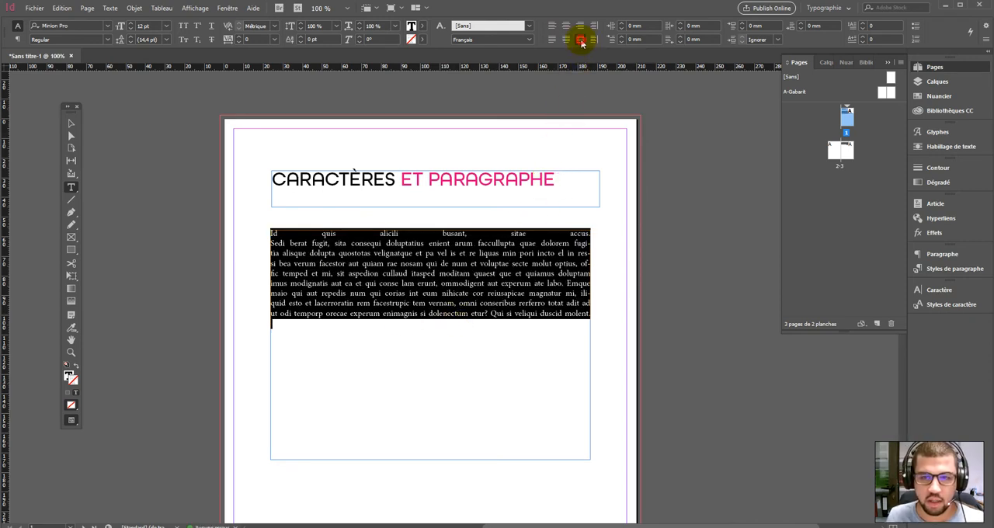
click(437, 283)
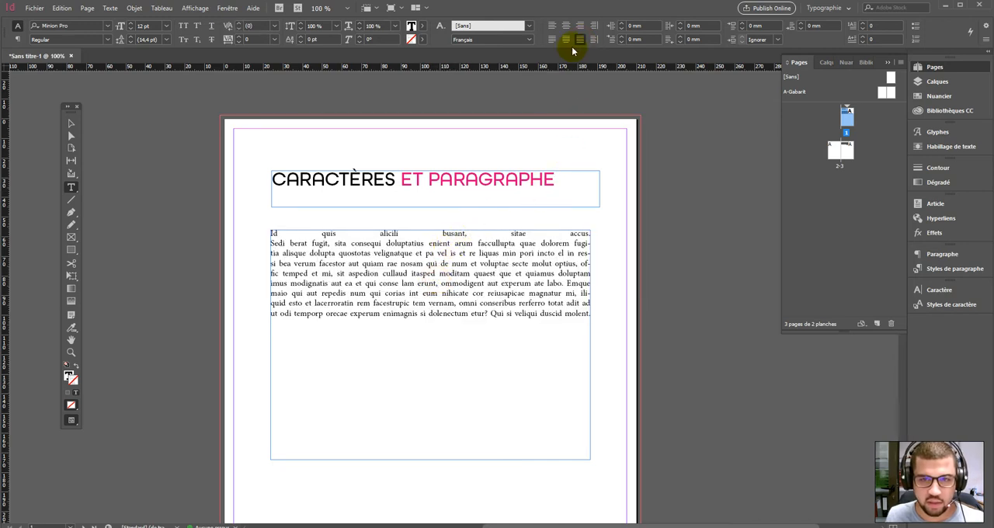
- Fully justify the title and delete ET PARAGRAPHE, then undo both changes
drag(559, 177, 262, 184)
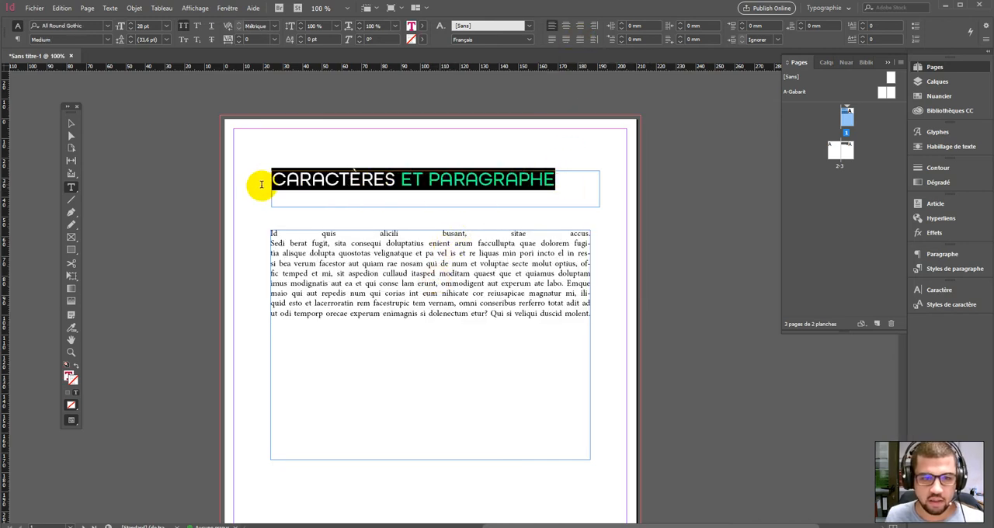
click(580, 39)
click(440, 188)
drag(395, 177, 612, 180)
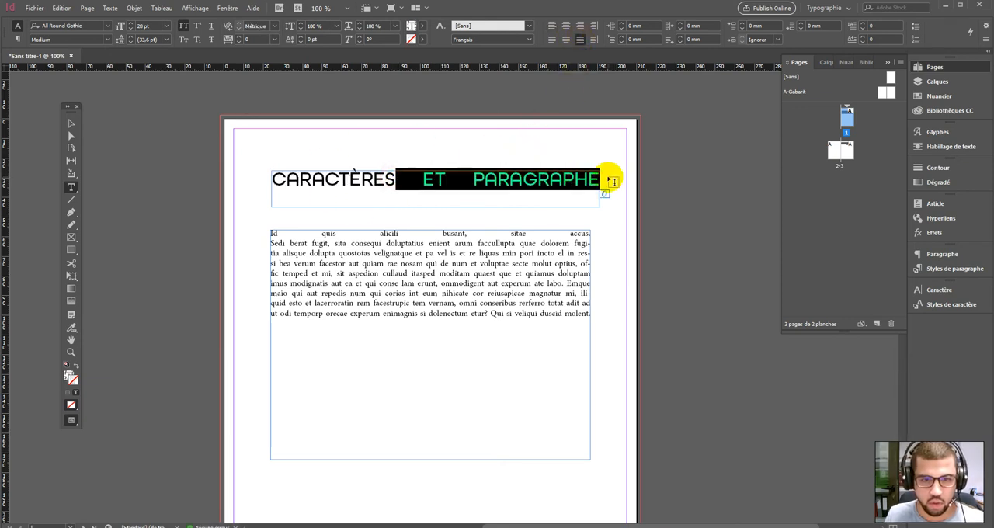
key(BackSpace)
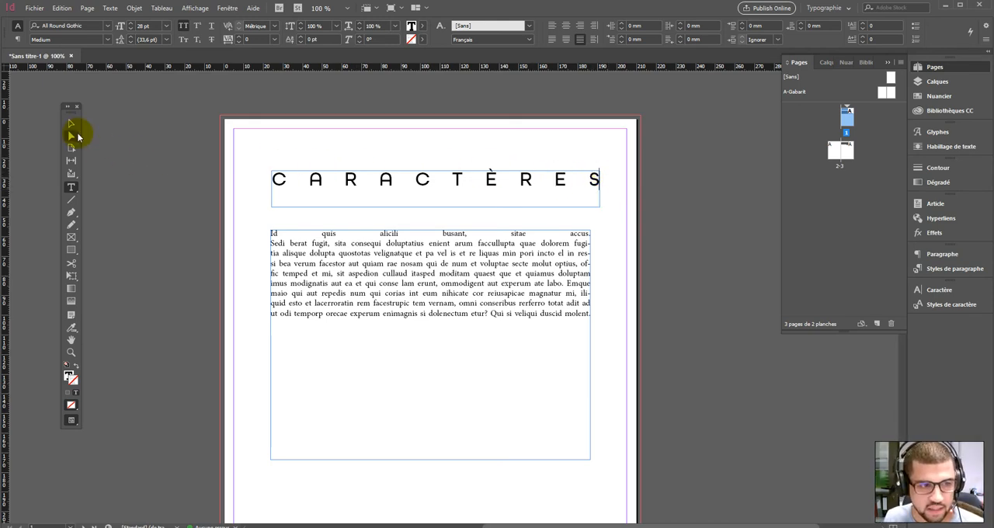
key(ctrl+z)
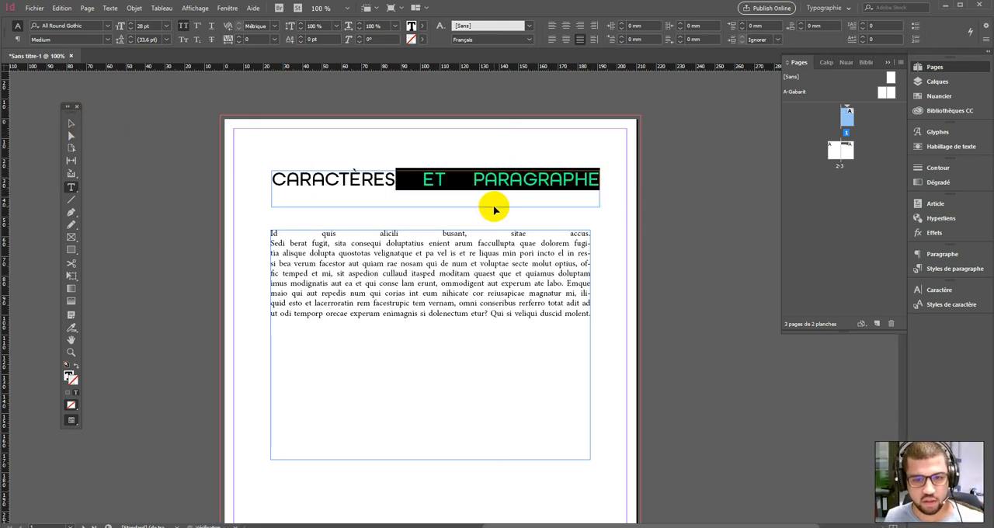
key(ctrl+z)
click(71, 122)
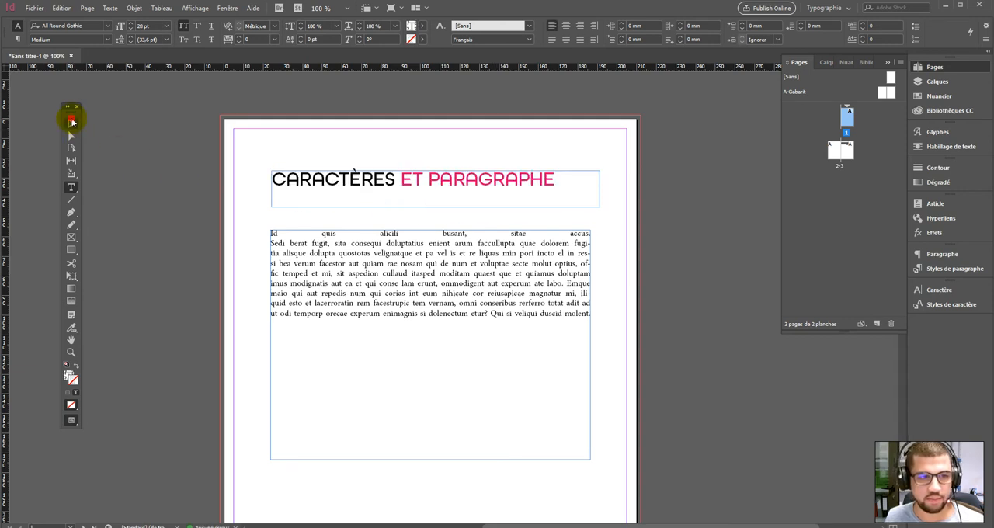
- Select the page 1 body text and align it left
double_click(492, 179)
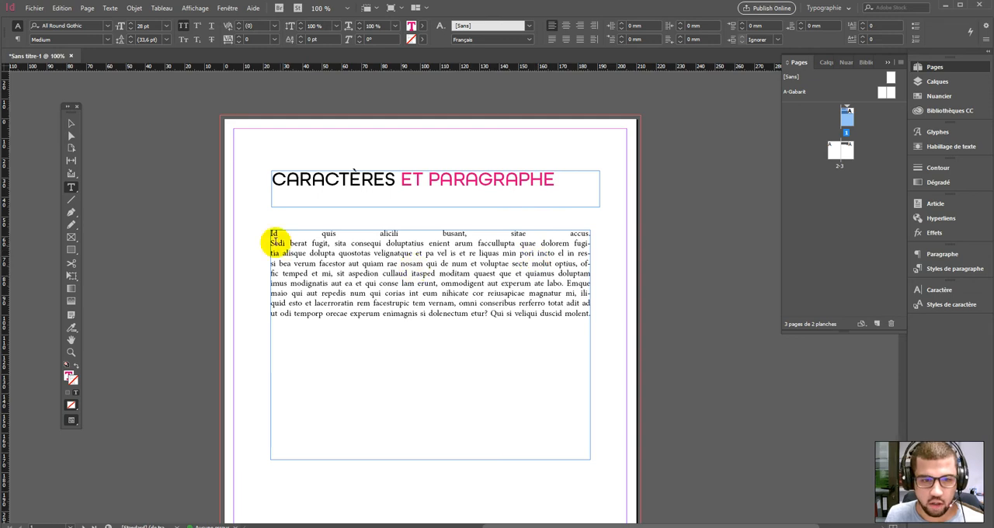
drag(273, 233, 628, 363)
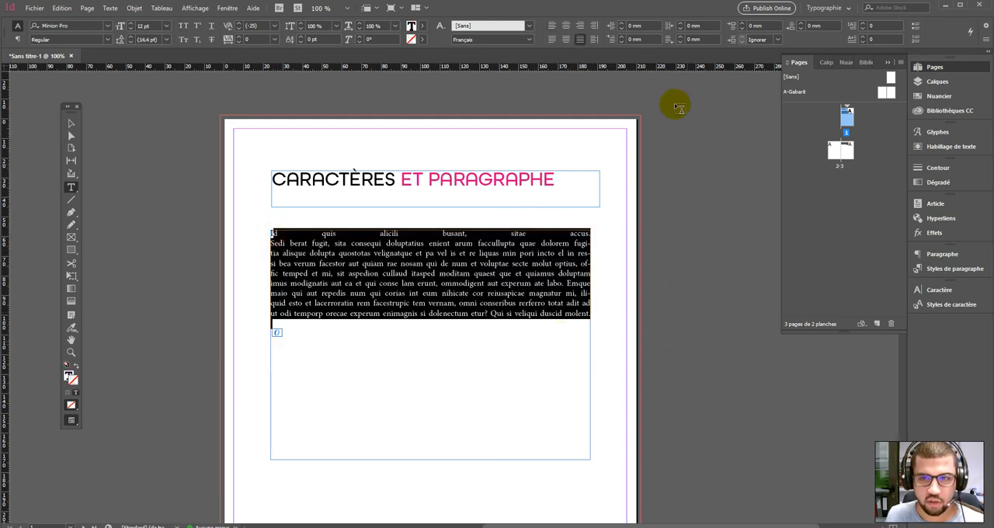
click(551, 25)
click(406, 269)
drag(433, 317, 268, 251)
click(306, 253)
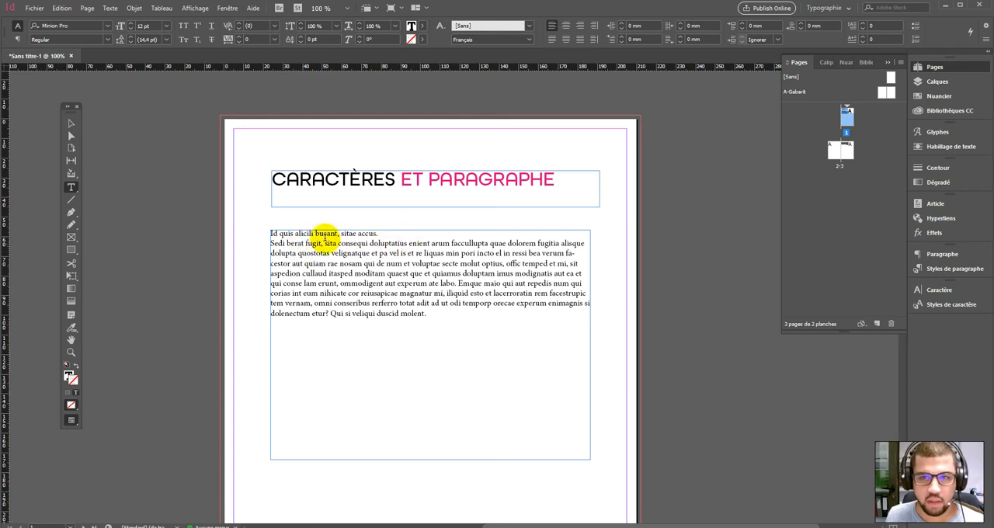
- Experiment with the body text's left and right indents, then reset them to 0 mm
drag(273, 233, 493, 317)
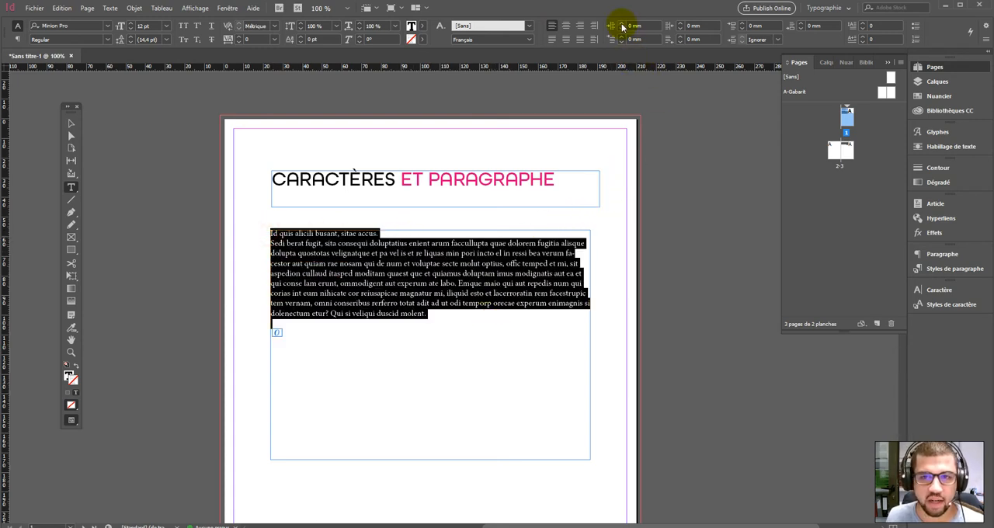
click(623, 25)
click(622, 25)
click(622, 25)
click(622, 25)
click(622, 25)
click(622, 25)
click(622, 25)
click(622, 25)
click(622, 25)
click(622, 25)
click(622, 24)
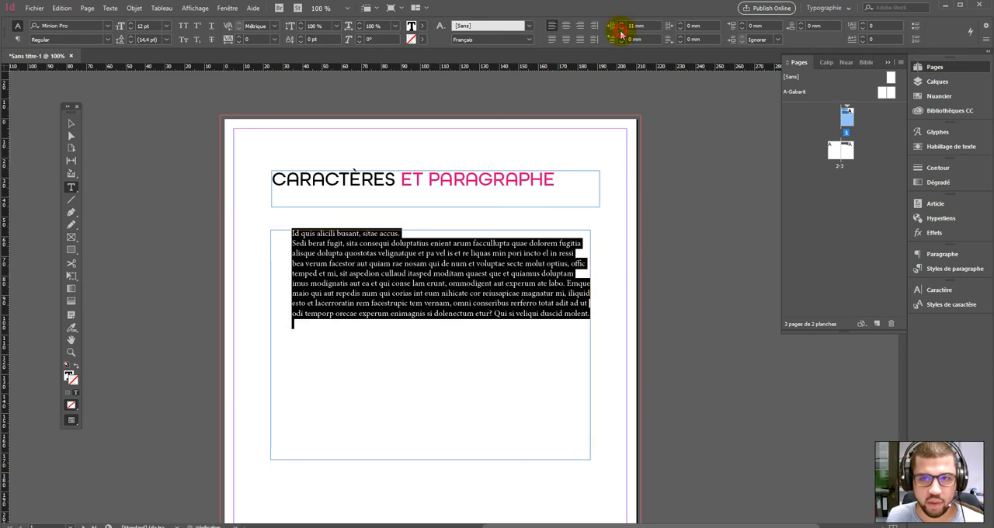
double_click(622, 29)
double_click(622, 28)
double_click(623, 29)
double_click(622, 29)
click(622, 28)
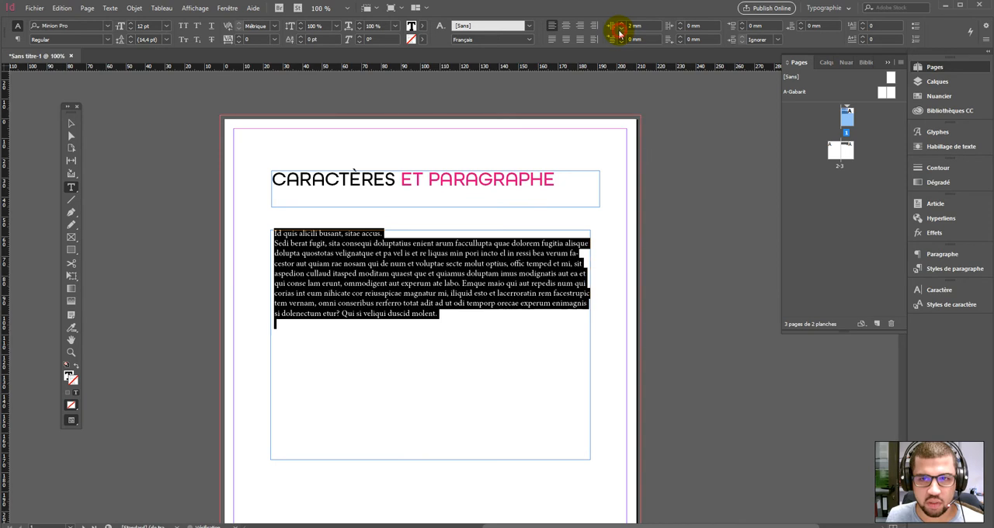
double_click(622, 29)
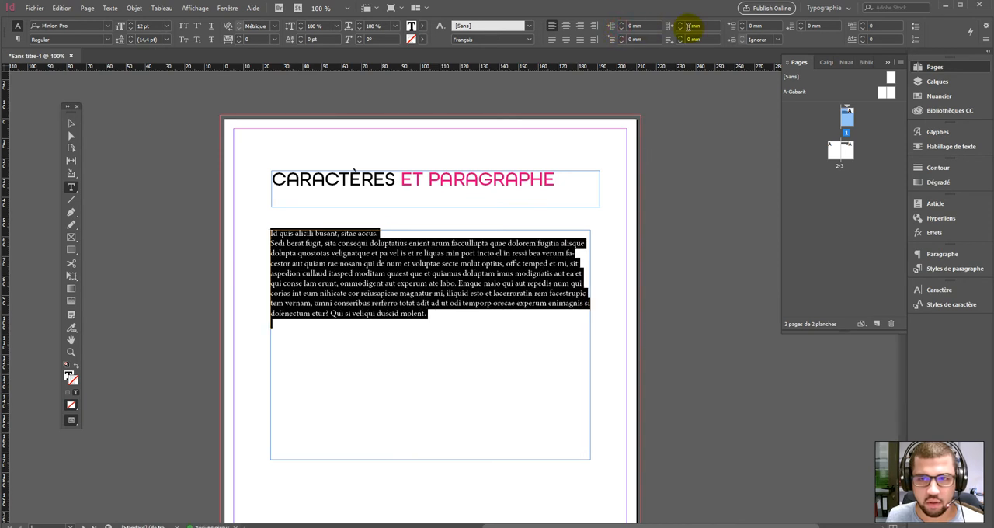
click(683, 26)
click(683, 26)
click(682, 27)
click(682, 26)
click(683, 26)
click(682, 30)
click(683, 30)
click(683, 30)
click(682, 30)
click(683, 30)
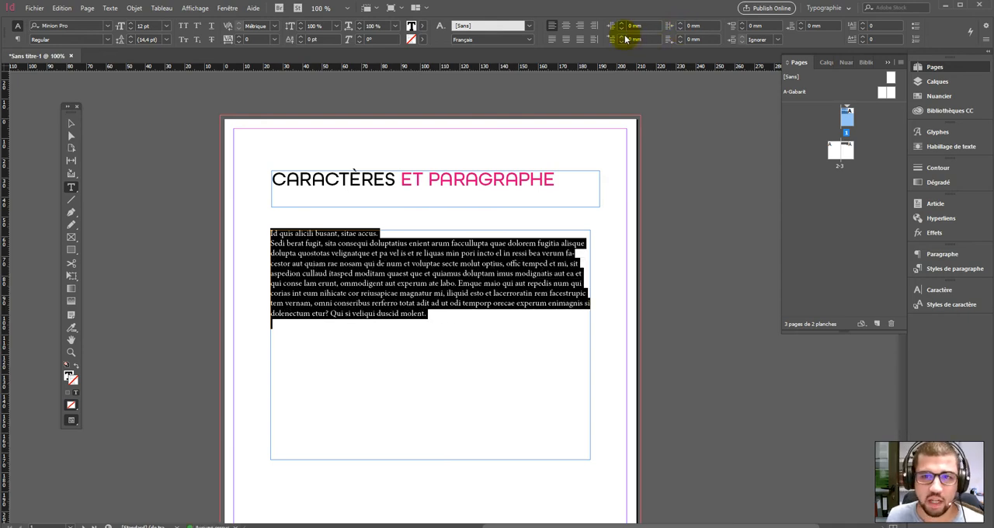
- Set the body text's first-line indent to 7 mm
click(622, 41)
click(622, 41)
click(622, 41)
click(622, 40)
click(622, 41)
click(622, 40)
click(622, 41)
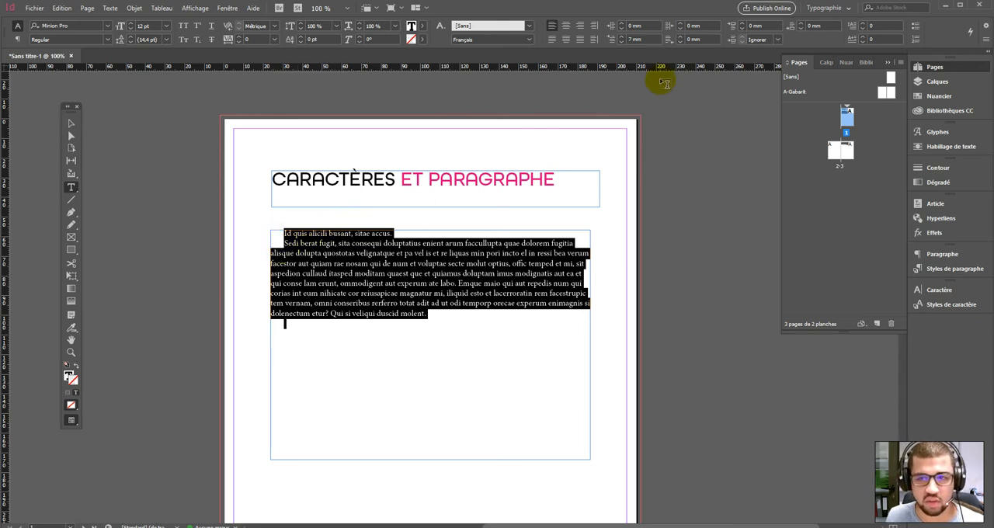
- Reset the body text's first-line indent to 0 mm
click(622, 42)
click(622, 42)
click(622, 42)
click(622, 42)
click(623, 42)
click(622, 42)
click(623, 42)
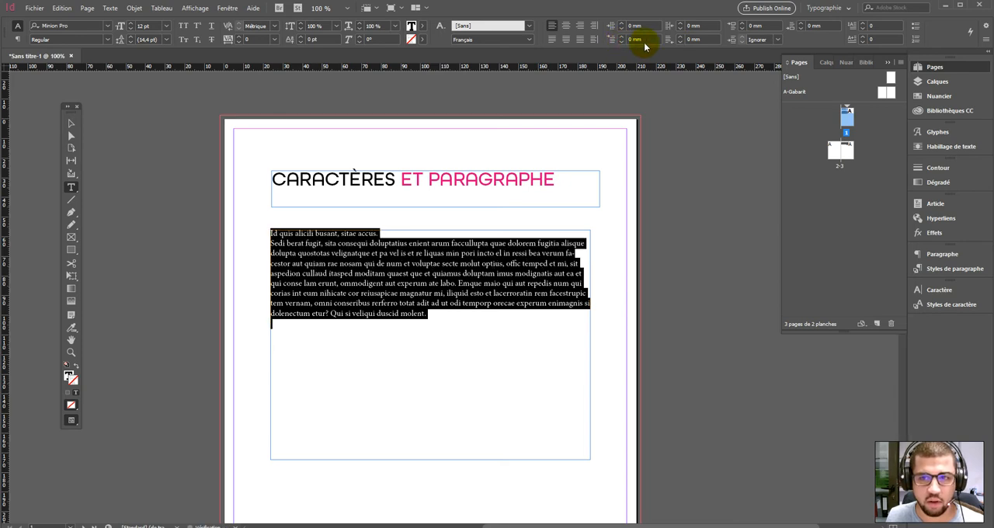
- Experiment with increasing the body text's space before, then return it to 0 mm
click(680, 38)
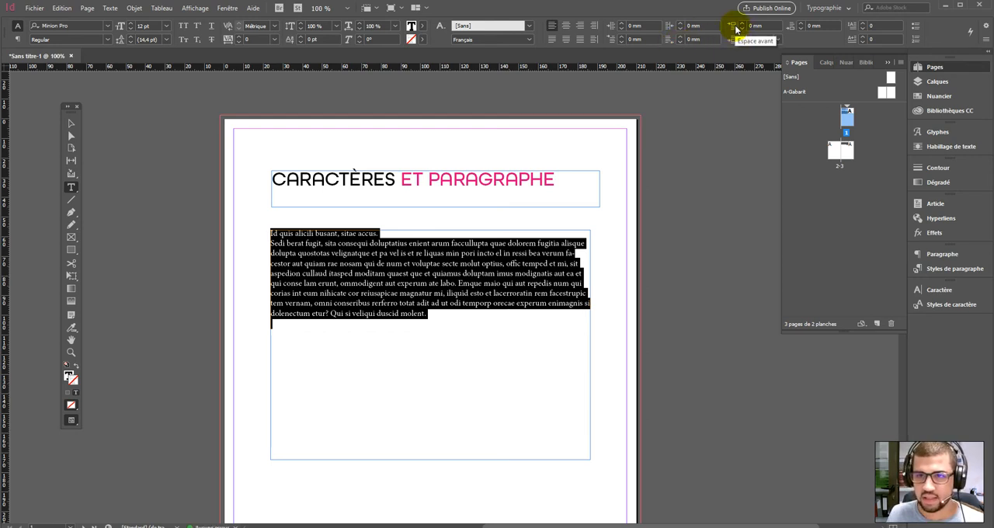
click(741, 25)
click(741, 25)
click(741, 25)
click(741, 24)
click(741, 25)
click(741, 25)
click(741, 25)
click(741, 25)
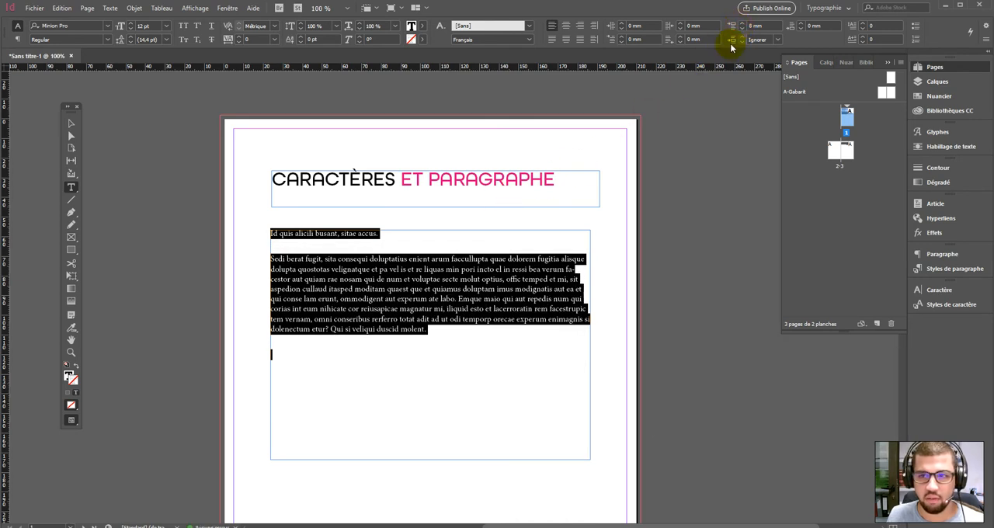
click(740, 28)
click(741, 29)
click(740, 29)
click(740, 29)
click(740, 29)
click(740, 28)
click(740, 29)
click(740, 28)
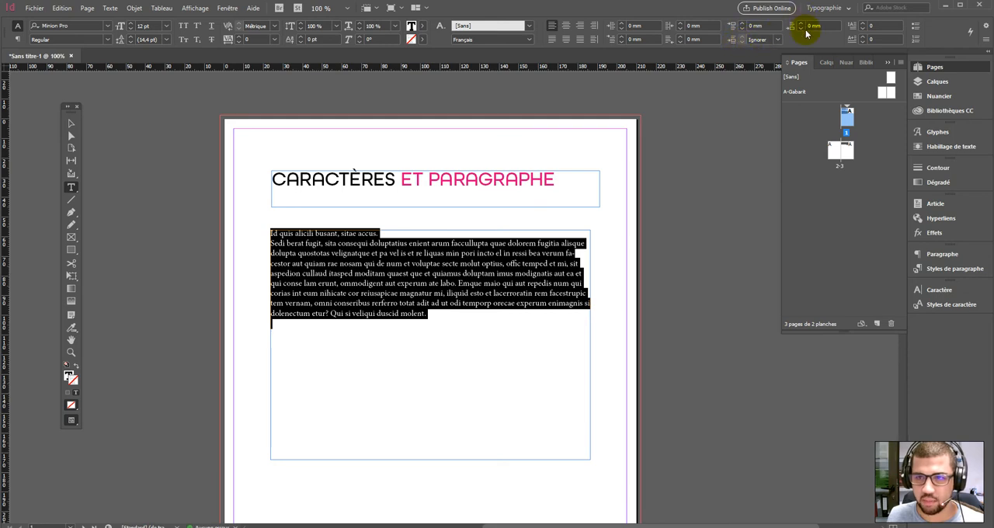
- Set the space between same-style paragraphs to 12 mm and add two lines of placeholder text below the body text
click(777, 41)
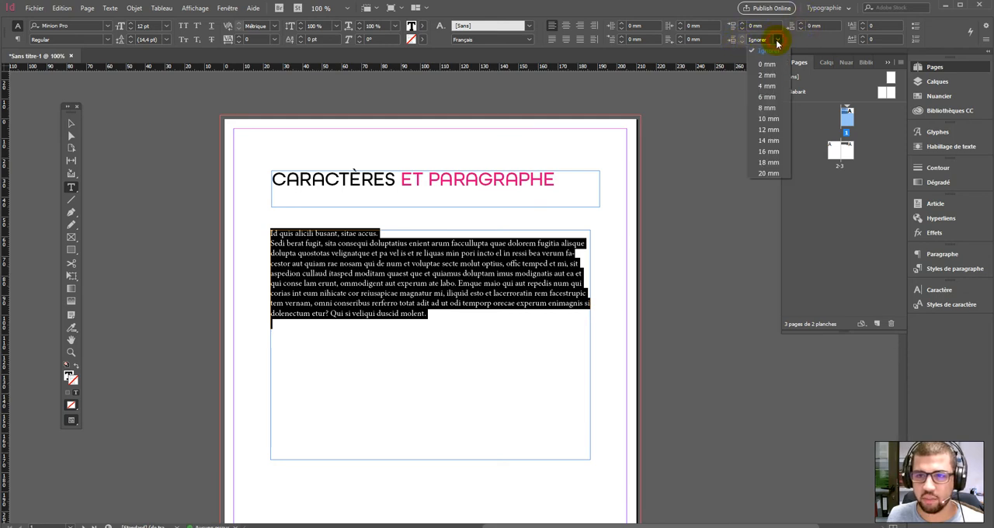
click(761, 128)
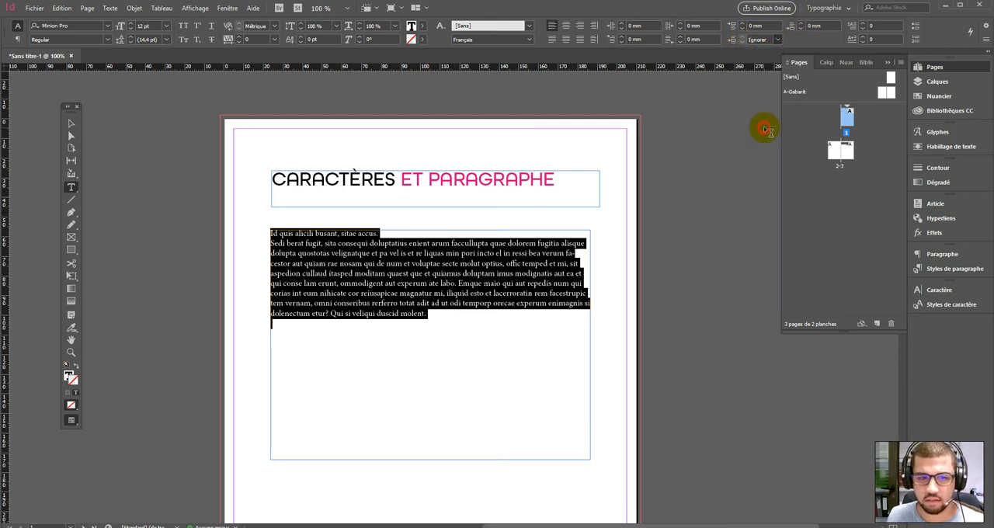
click(284, 365)
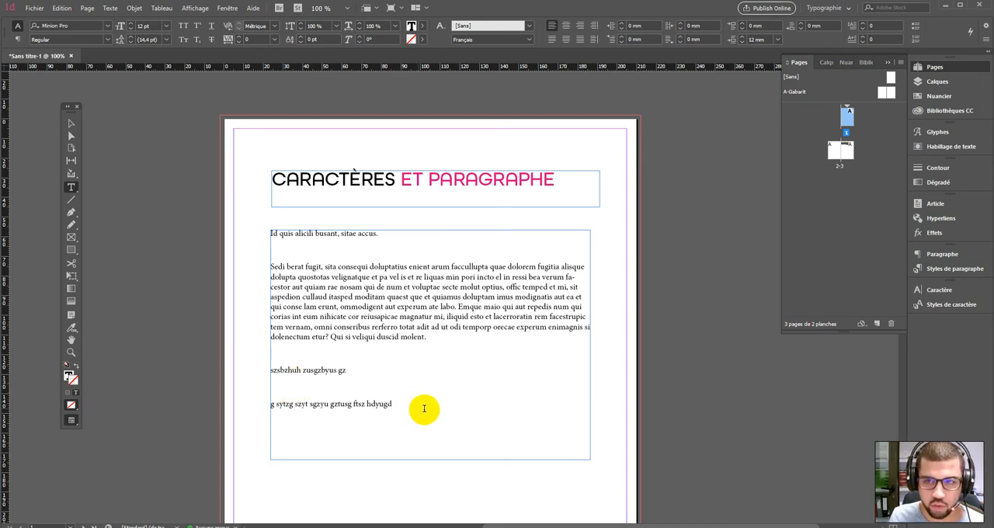
drag(410, 407, 240, 232)
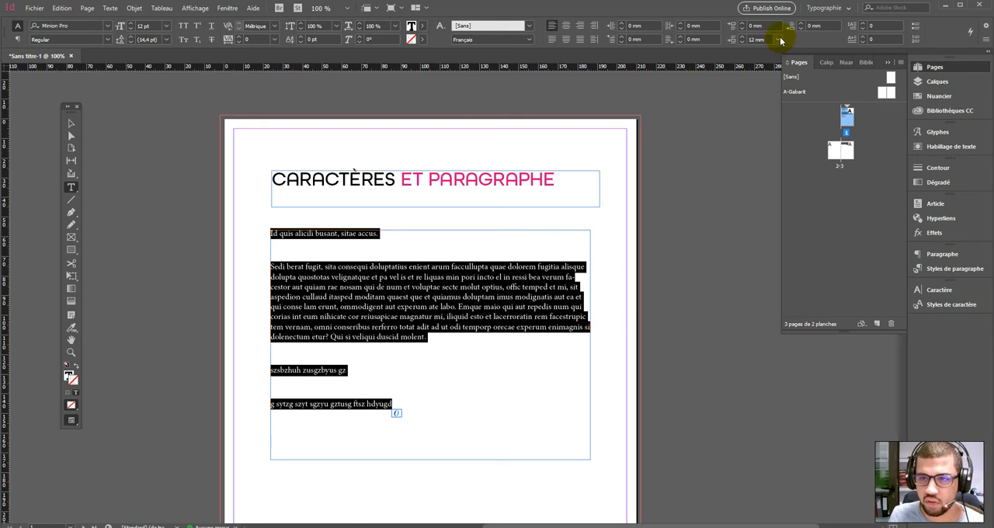
click(325, 267)
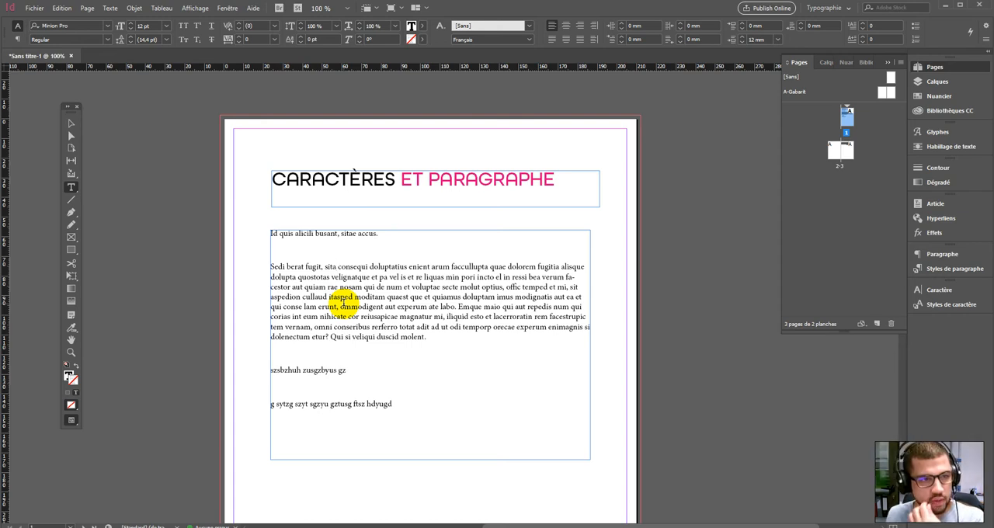
- Show hidden characters in the document
click(110, 8)
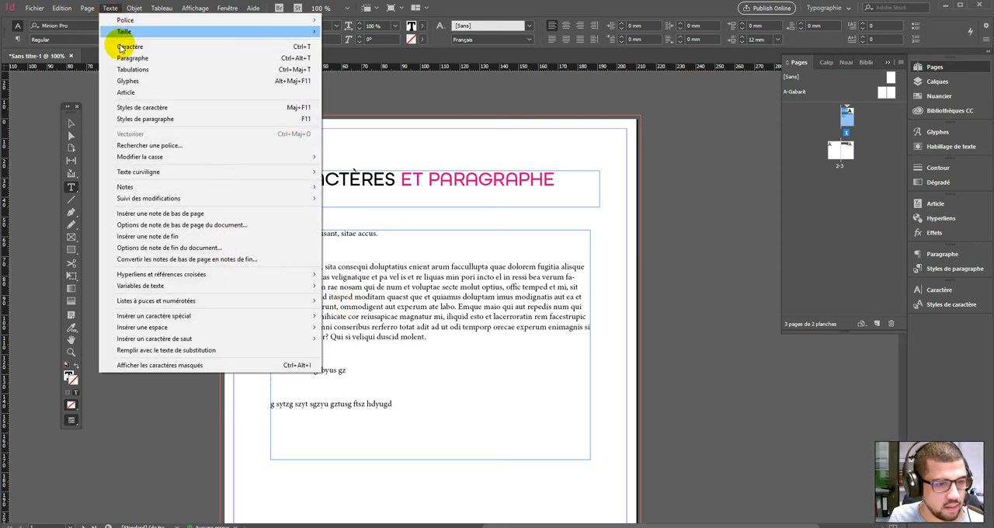
click(140, 367)
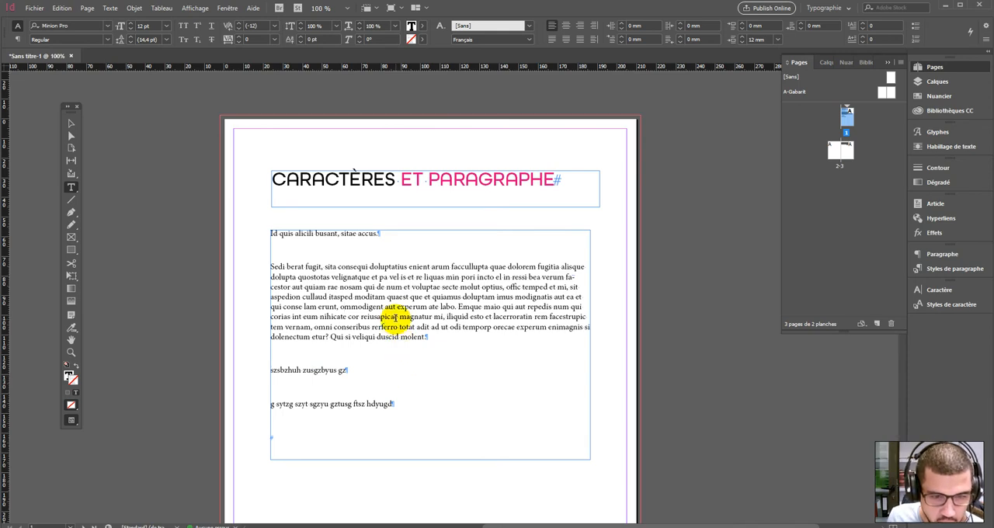
click(381, 232)
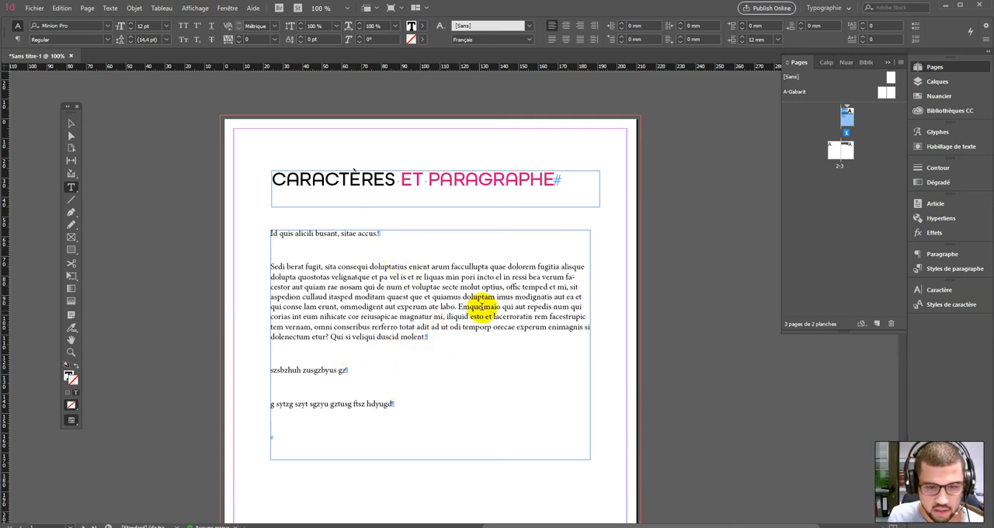
- Break the body paragraph after 'Sedi berat' with a paragraph return, then a forced line break, deleting each
click(303, 253)
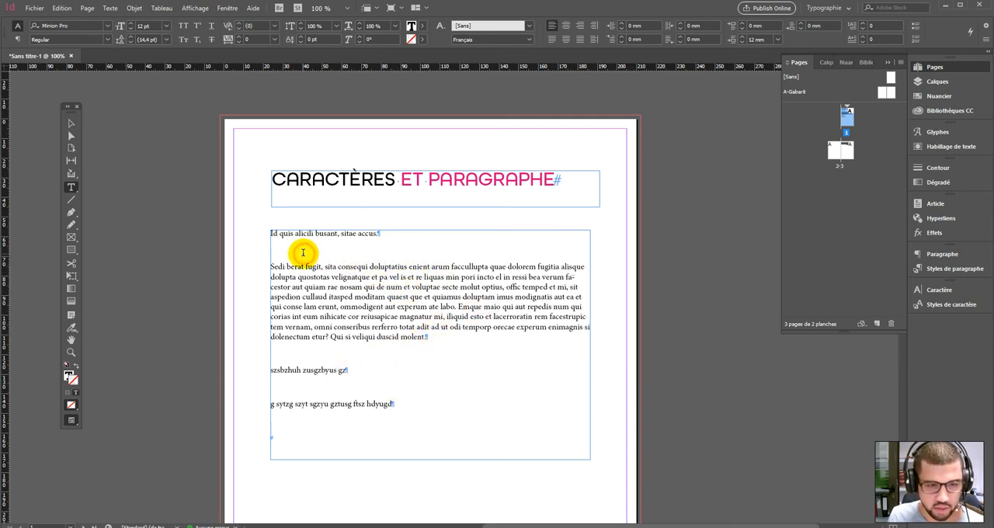
key(Return)
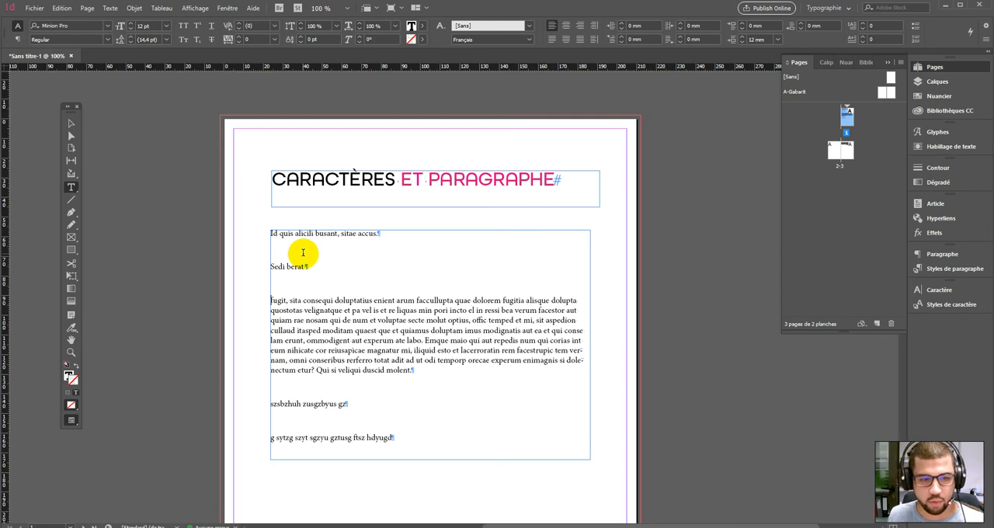
key(BackSpace)
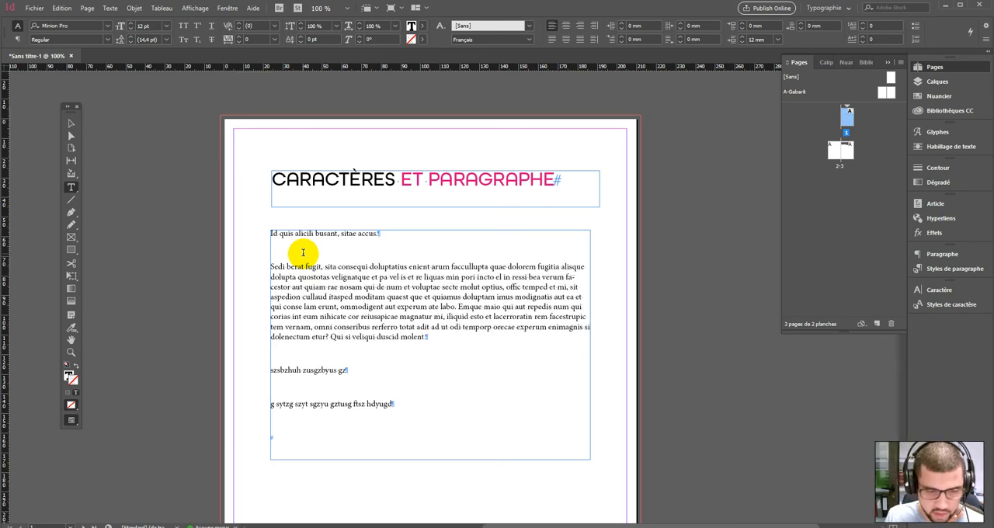
key(shift+Return)
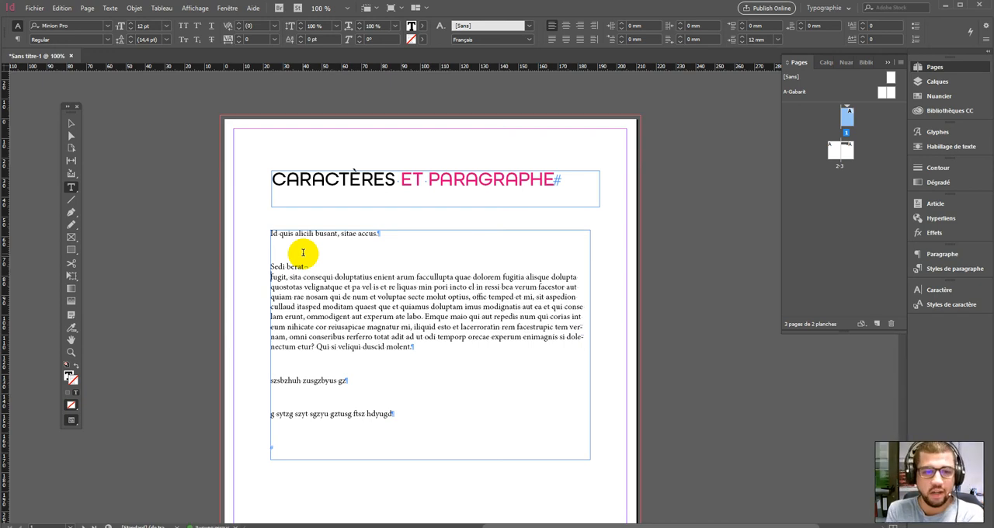
key(BackSpace)
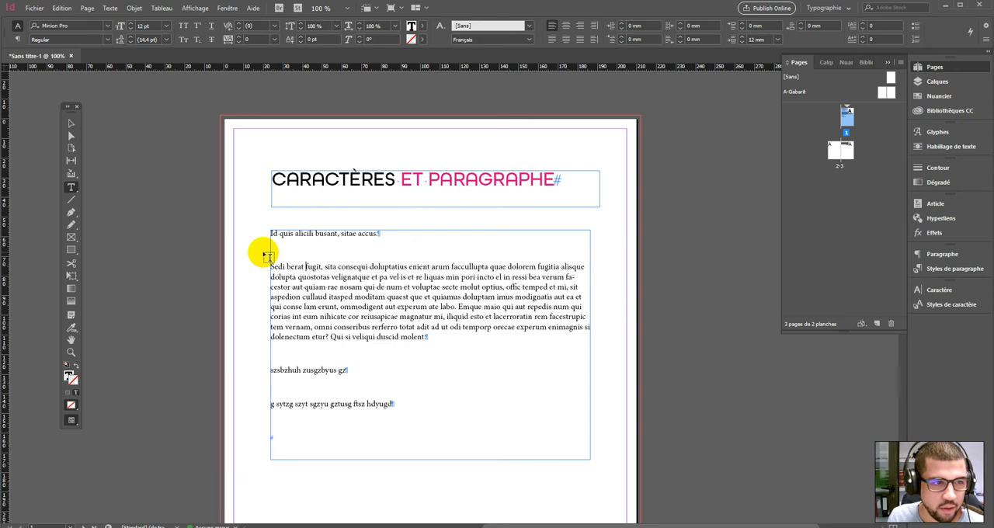
- Select all the text and set the space between same-style paragraphs to Ignorer
drag(269, 234, 475, 388)
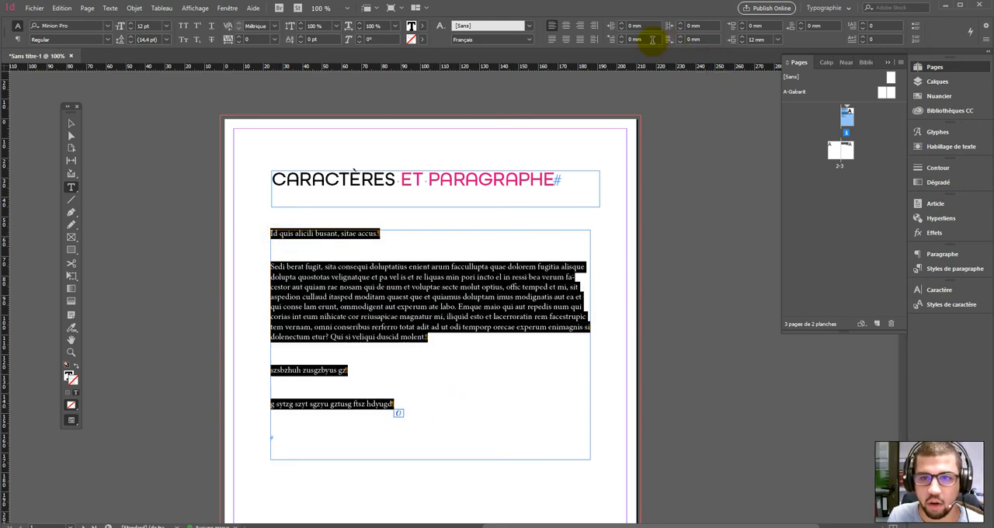
click(778, 39)
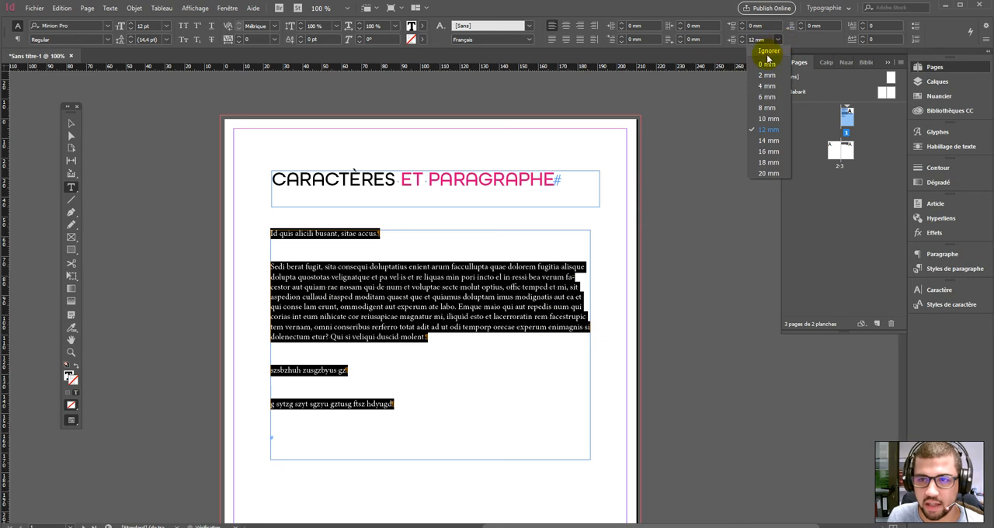
click(766, 56)
click(406, 288)
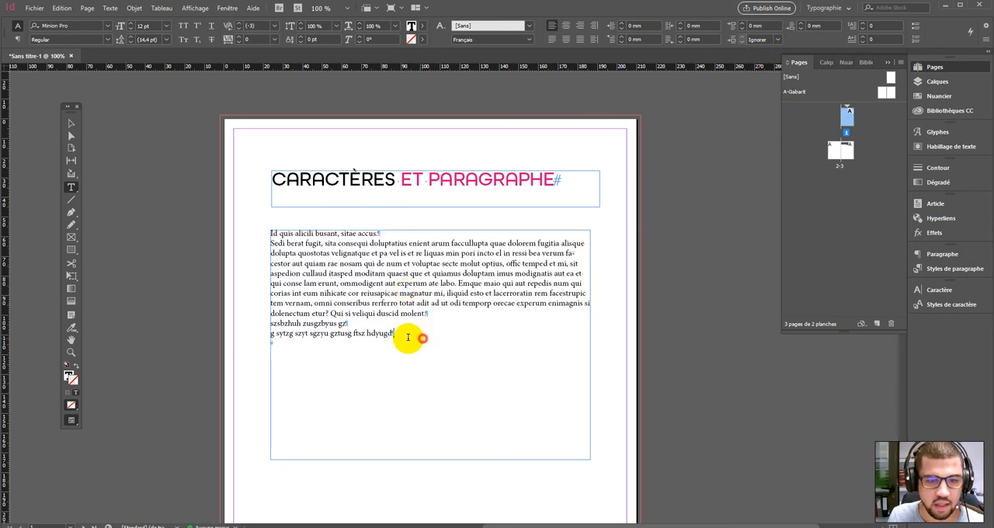
- Add a drop cap to the body paragraph using the paragraph controls, then remove it
drag(422, 337, 202, 231)
click(17, 39)
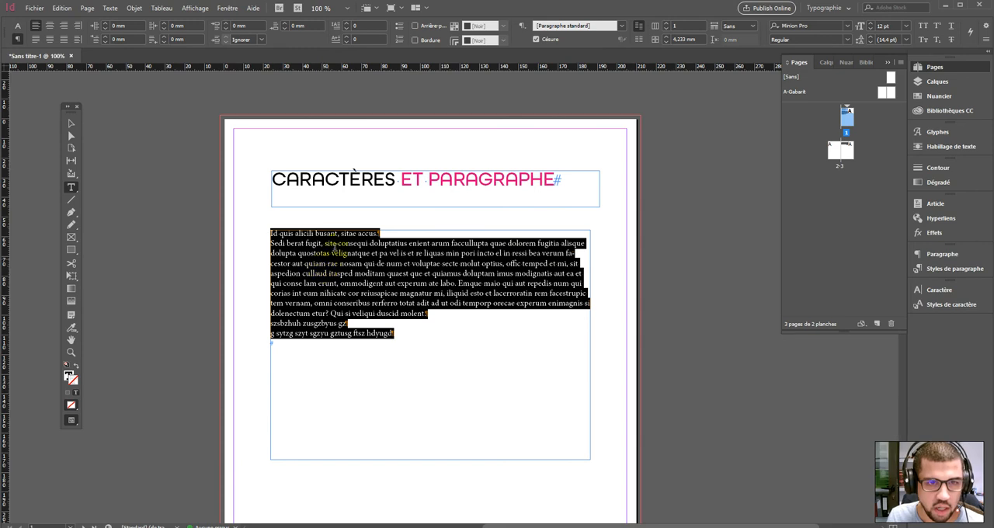
click(348, 235)
drag(270, 243, 443, 316)
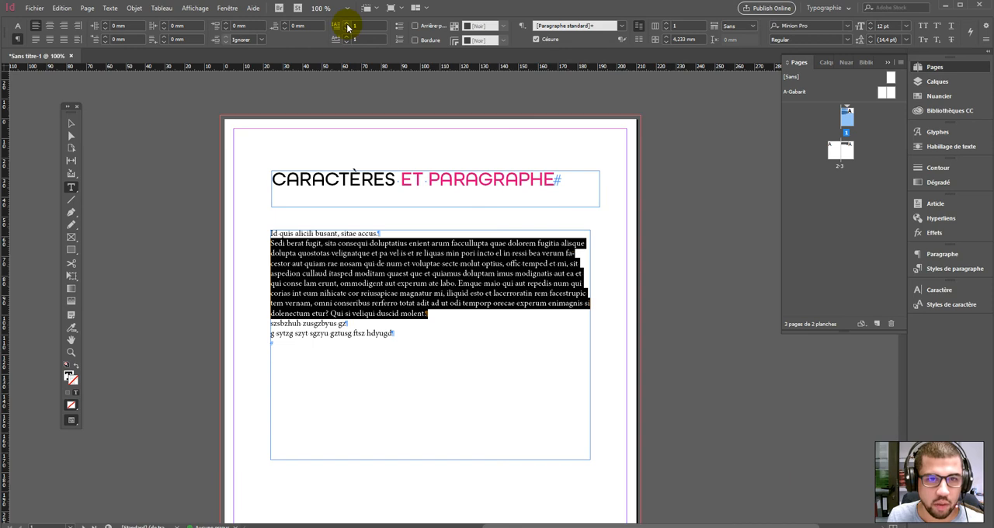
click(346, 23)
click(346, 23)
click(346, 23)
click(346, 23)
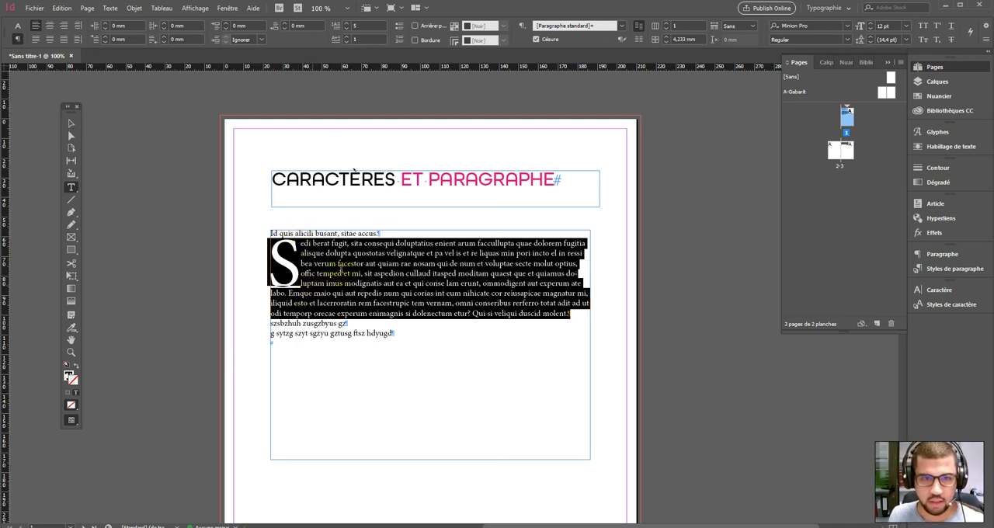
click(347, 30)
click(347, 29)
click(347, 30)
click(347, 29)
click(346, 30)
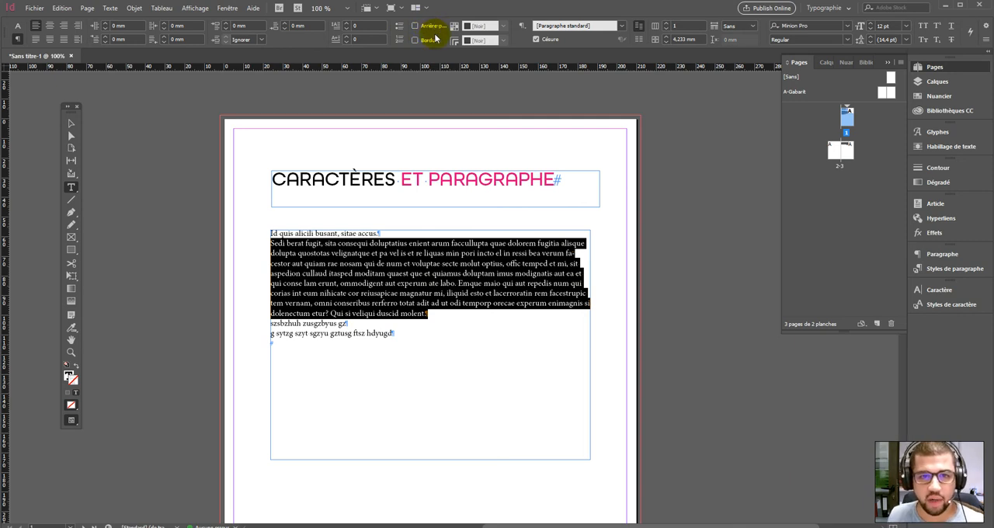
- Turn on paragraph shading for the body paragraph and set its colour to C=0 M=100 J=0 N=0
click(362, 263)
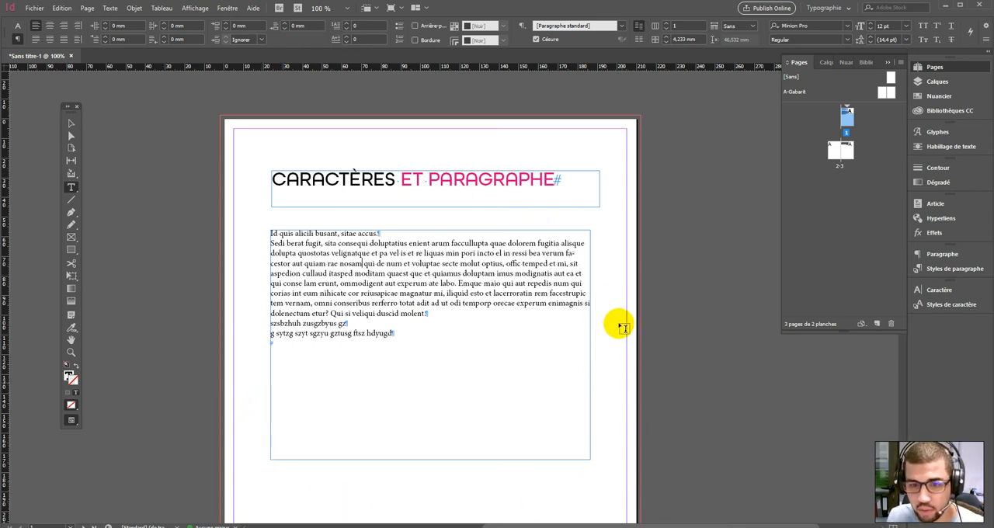
click(435, 315)
click(387, 265)
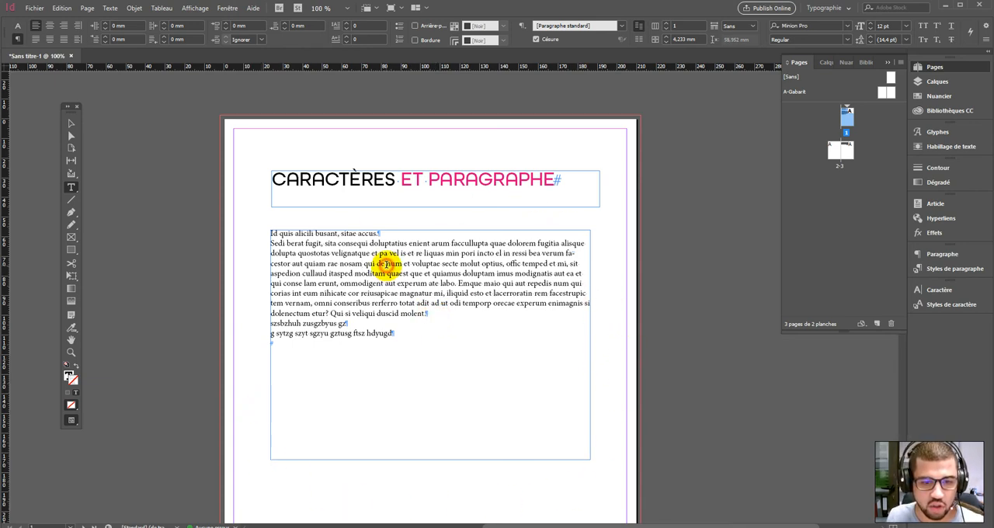
click(434, 27)
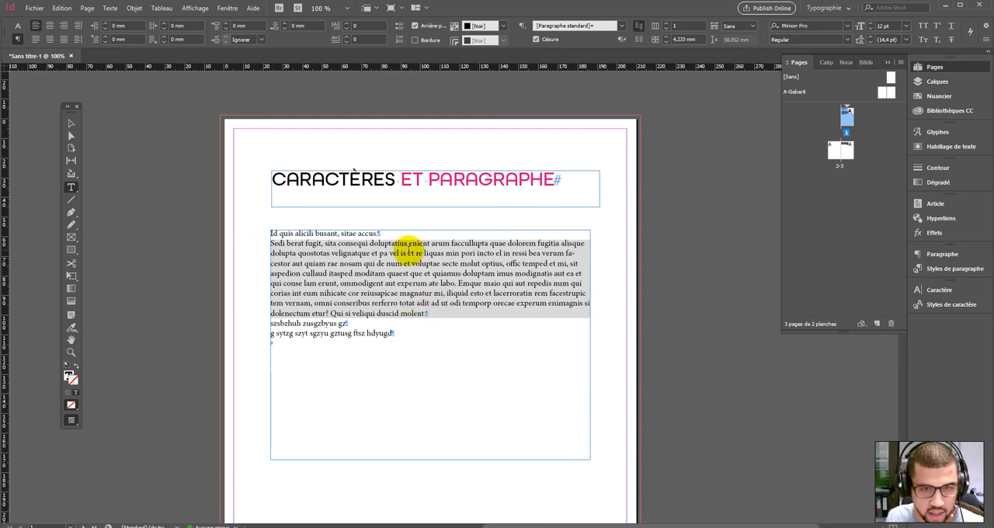
click(497, 26)
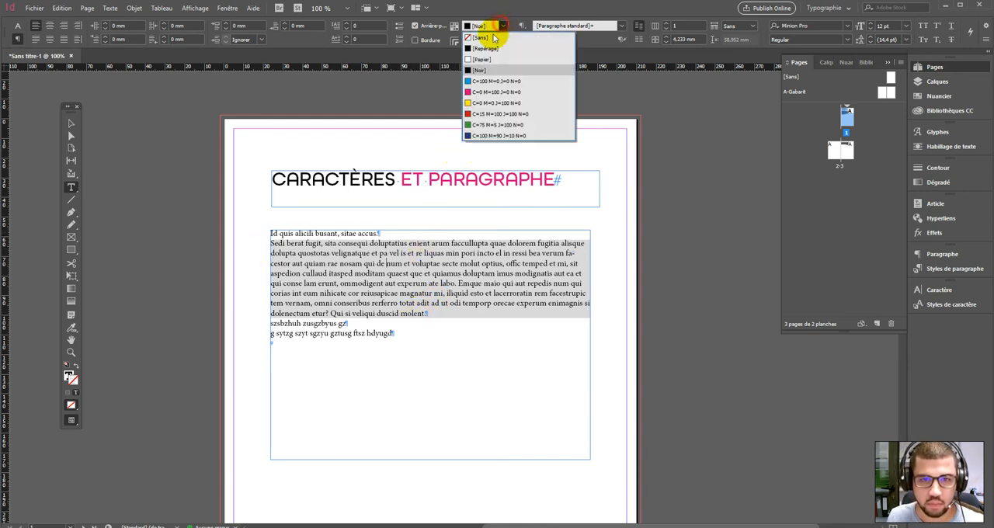
click(471, 94)
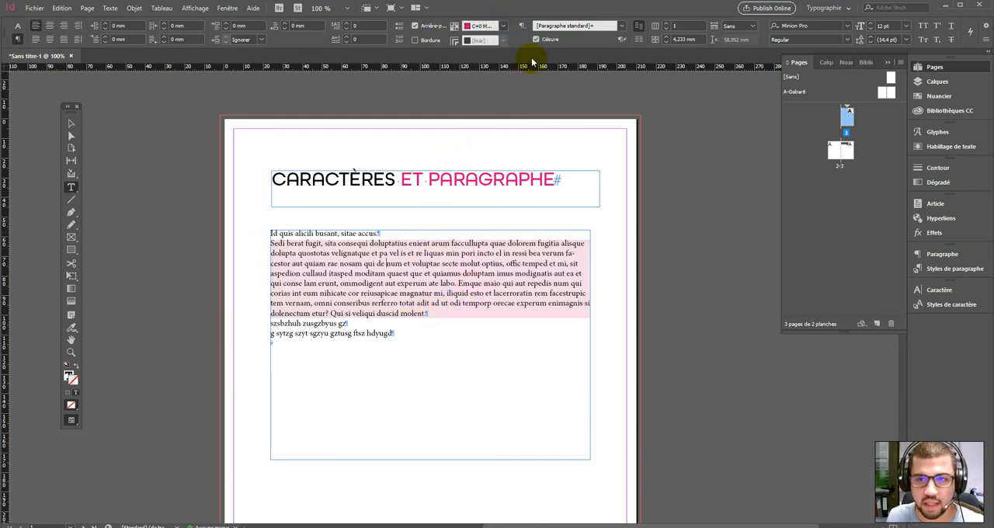
- Toggle the body paragraph's shading off and back on
click(435, 27)
click(435, 27)
click(435, 27)
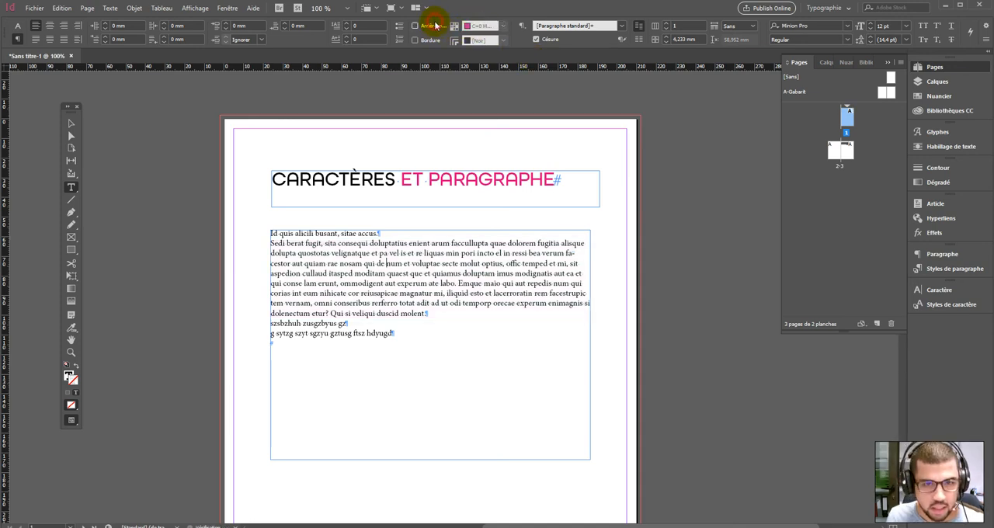
click(436, 28)
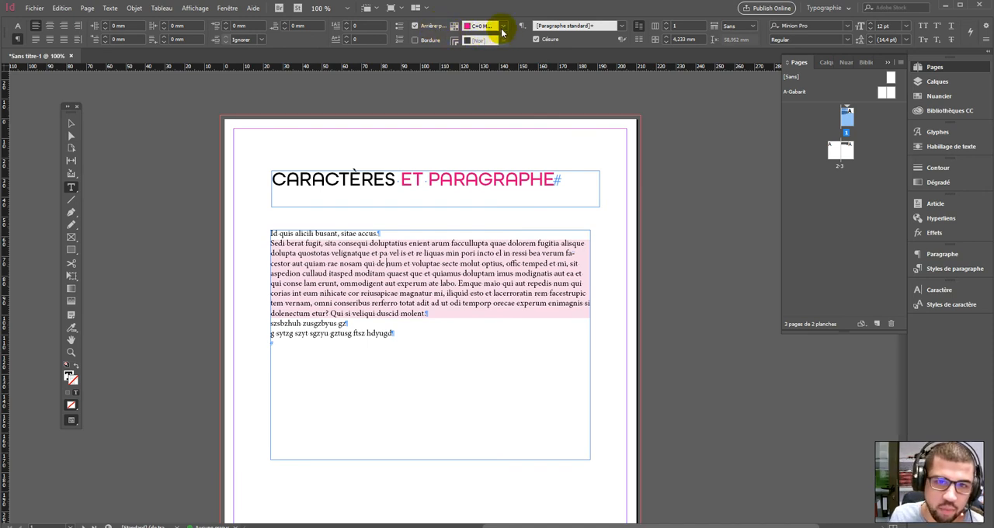
- Open the paragraph border and shading settings, try a 100% shading tint, return it to 20% and turn on preview
alt+click(456, 29)
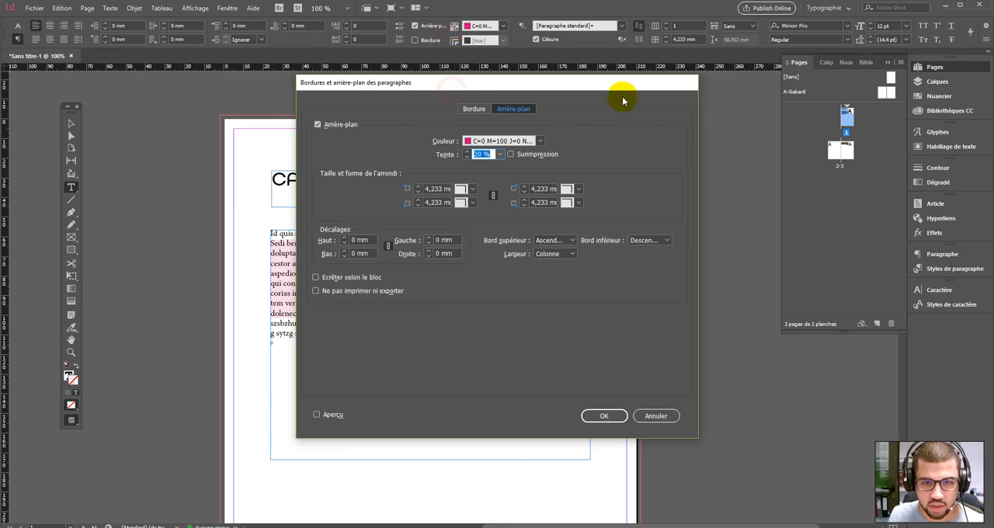
drag(553, 85, 810, 107)
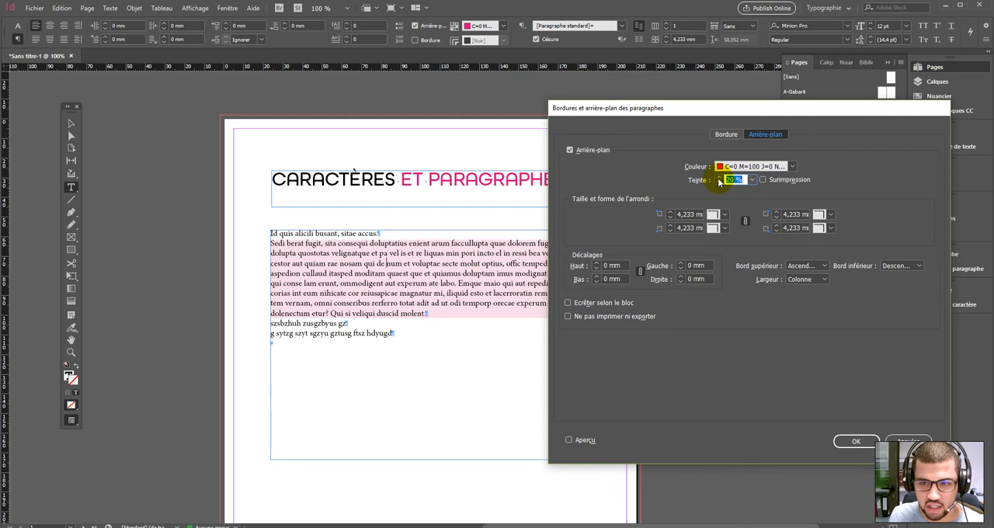
click(752, 179)
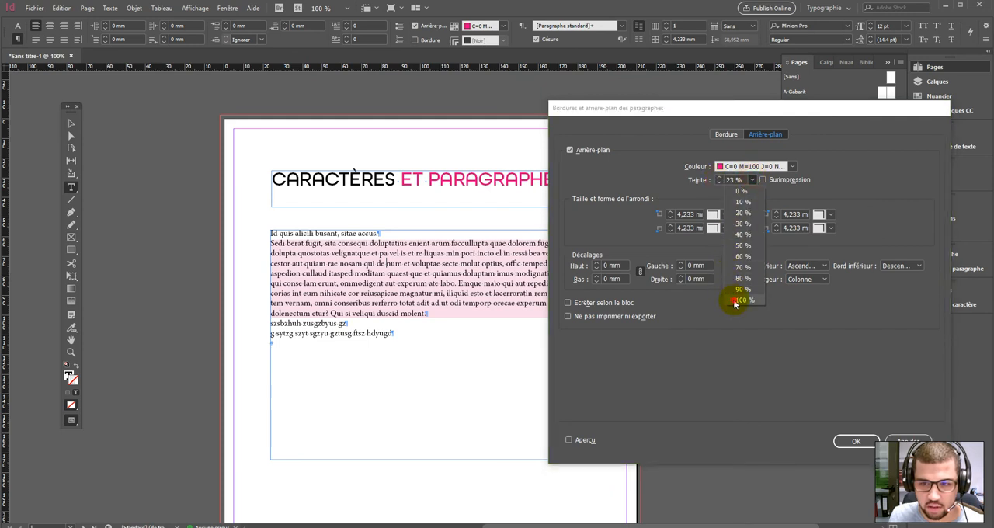
click(734, 302)
click(568, 440)
click(754, 180)
click(742, 212)
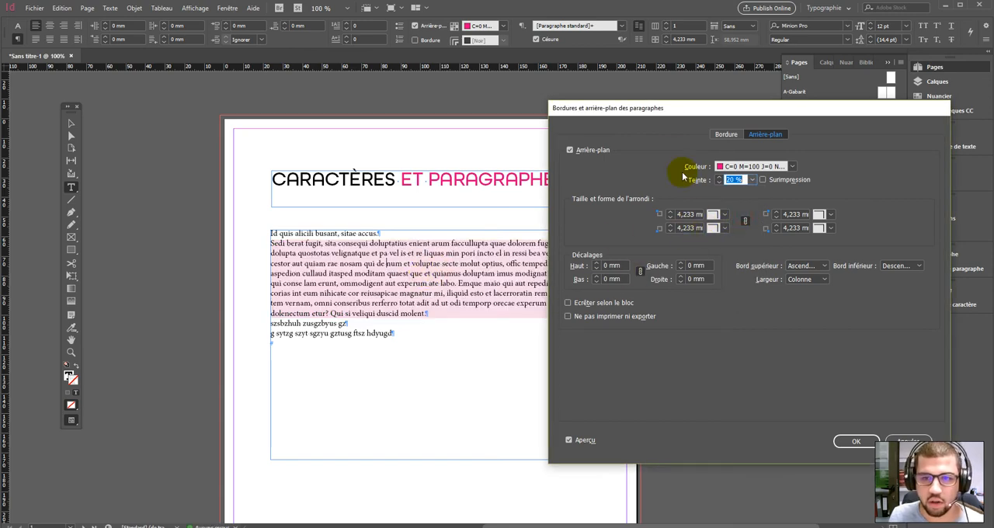
drag(668, 108, 697, 38)
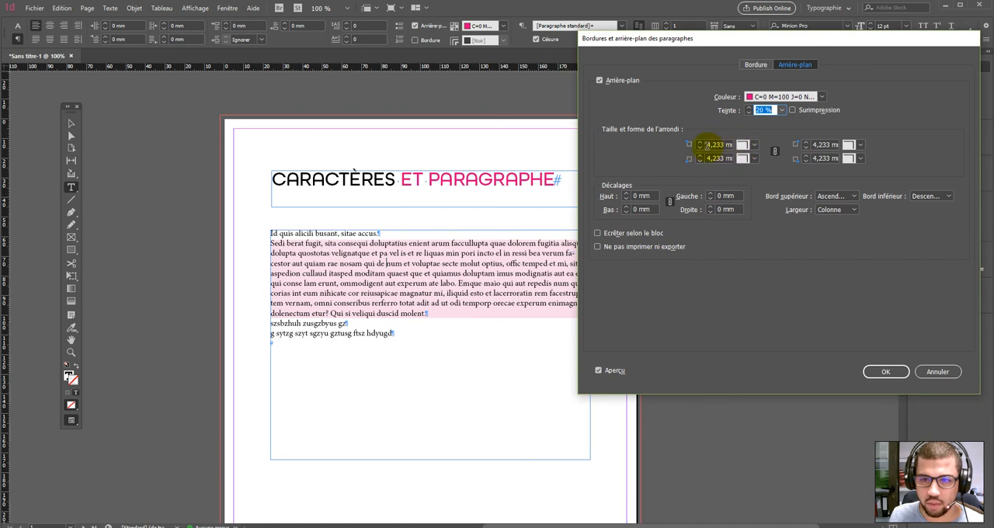
- Try a rounded corner shape for the shading, reset it to none, and turn the shading off
click(751, 149)
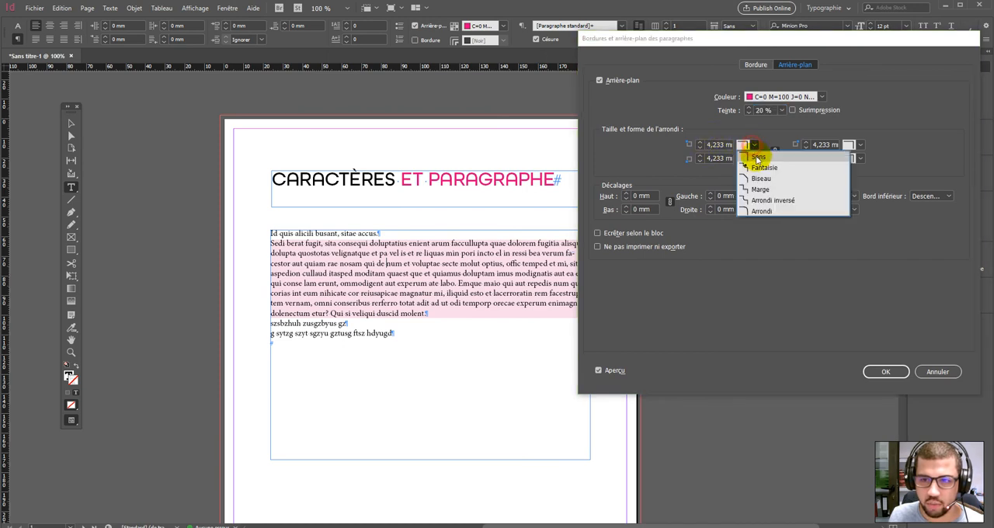
click(760, 215)
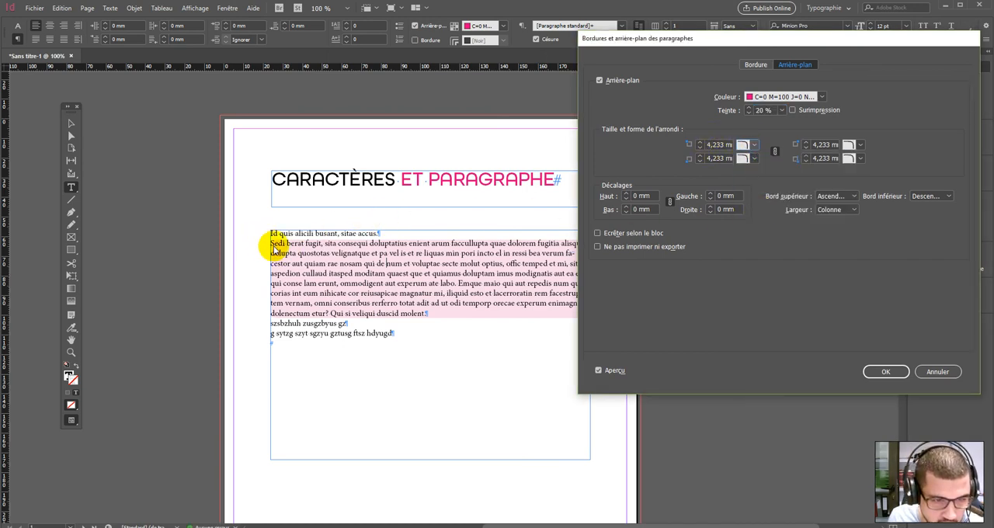
click(756, 146)
click(754, 156)
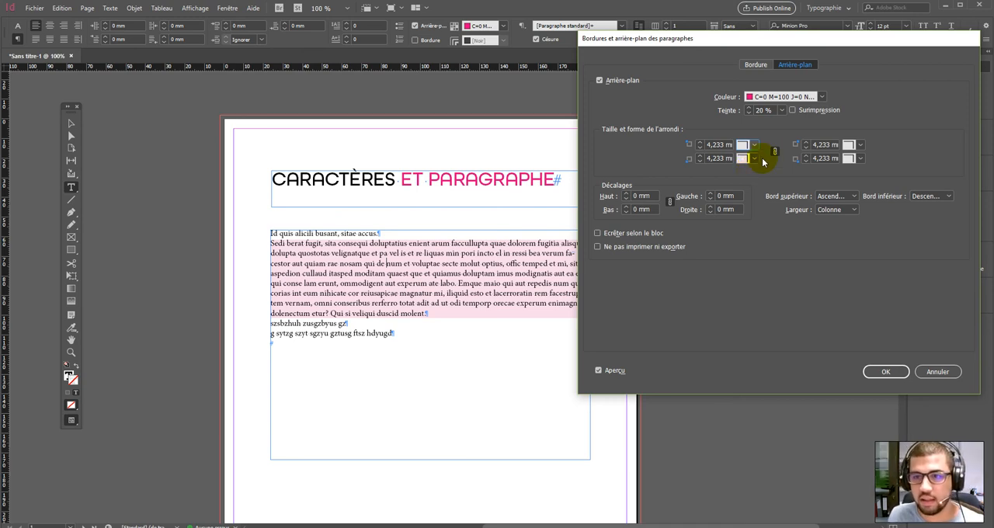
click(597, 81)
- Turn on a paragraph border with 0 pt top, bottom and right weights and a 4 pt left weight
click(759, 66)
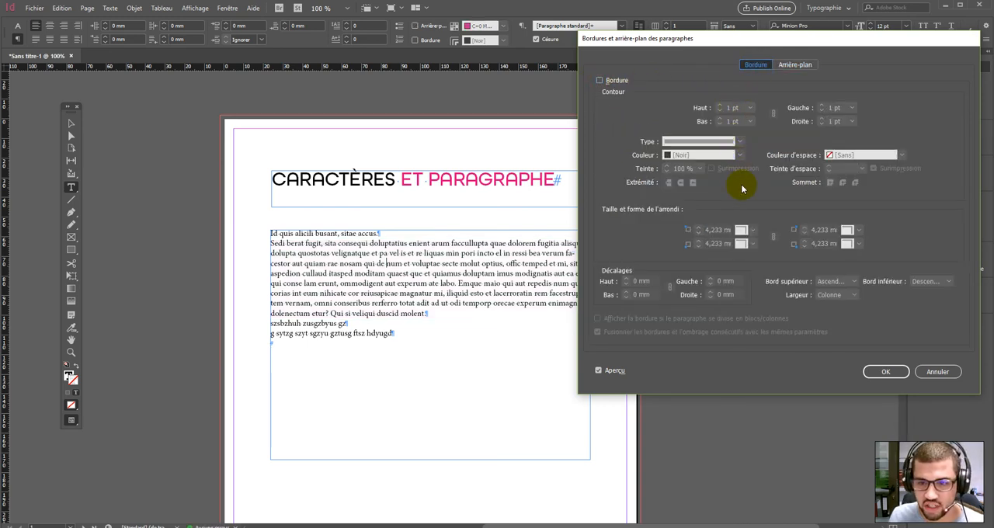
click(599, 80)
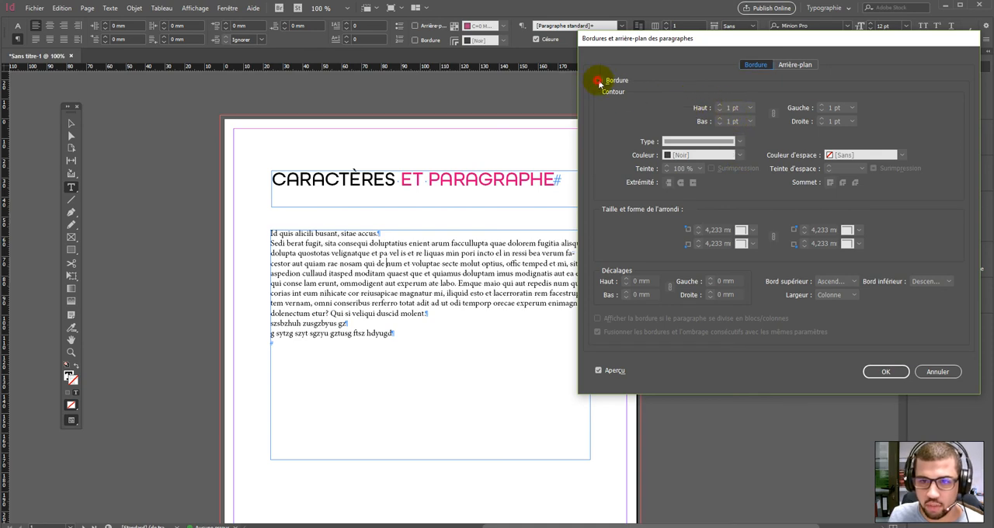
click(719, 124)
click(771, 118)
click(718, 105)
click(718, 105)
click(718, 105)
click(718, 110)
click(719, 110)
click(718, 110)
click(820, 106)
click(820, 106)
click(821, 105)
click(820, 106)
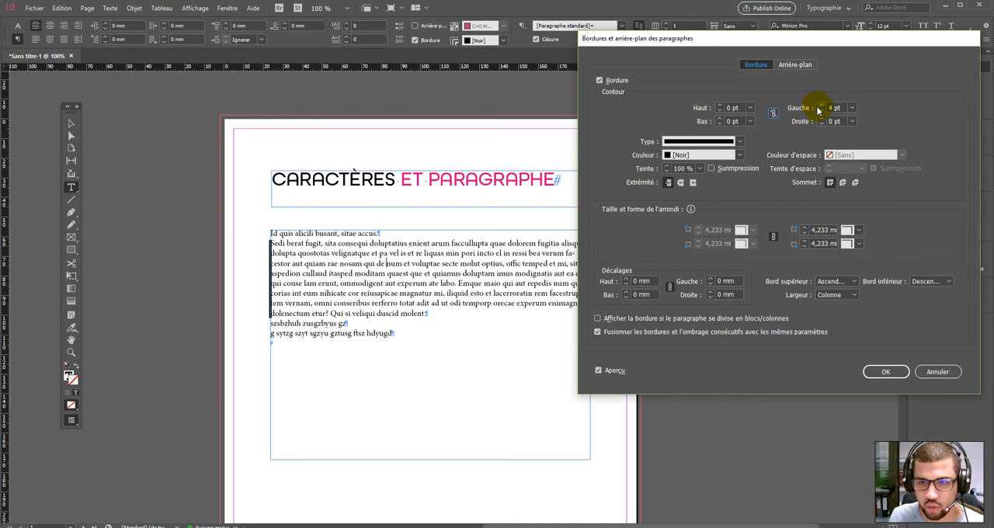
- Unlink the border offsets, set the left offset to 3 mm, then cancel the dialog
click(741, 141)
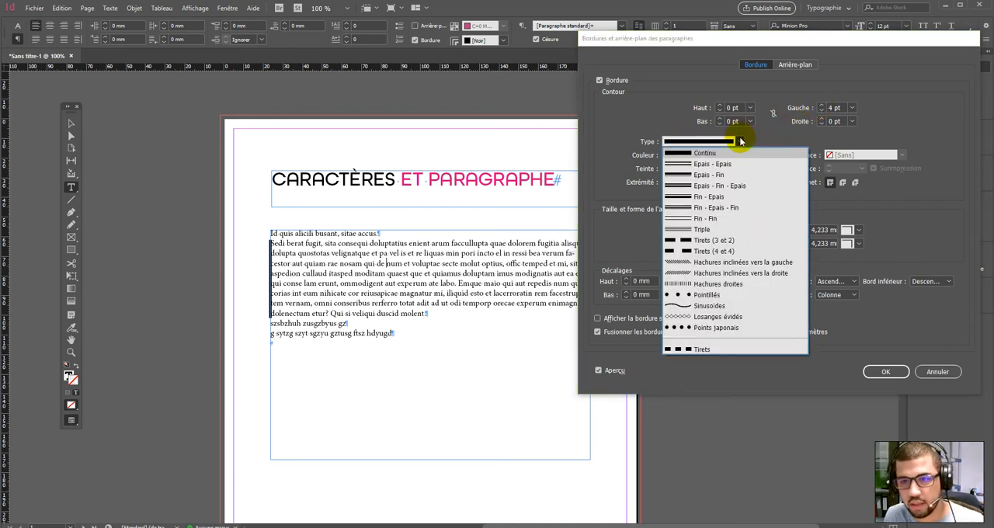
click(741, 141)
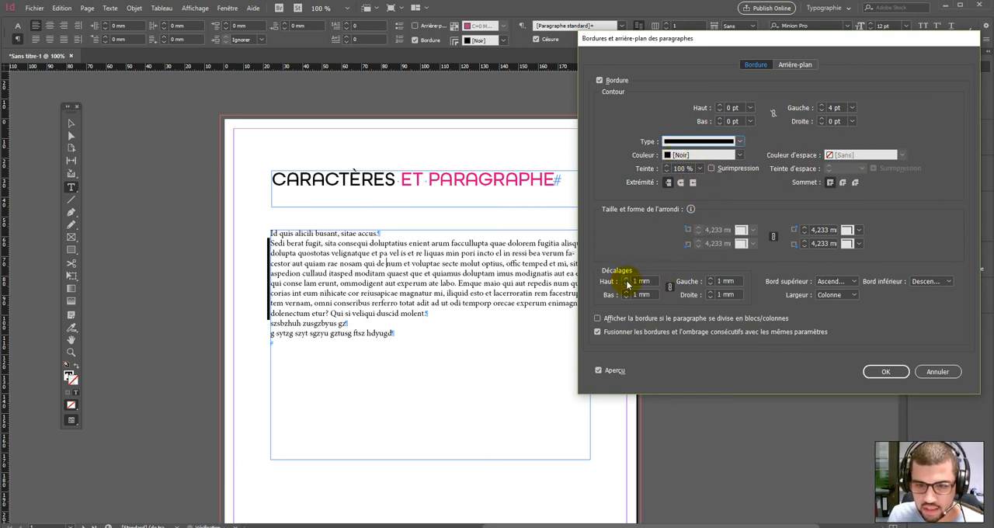
click(669, 286)
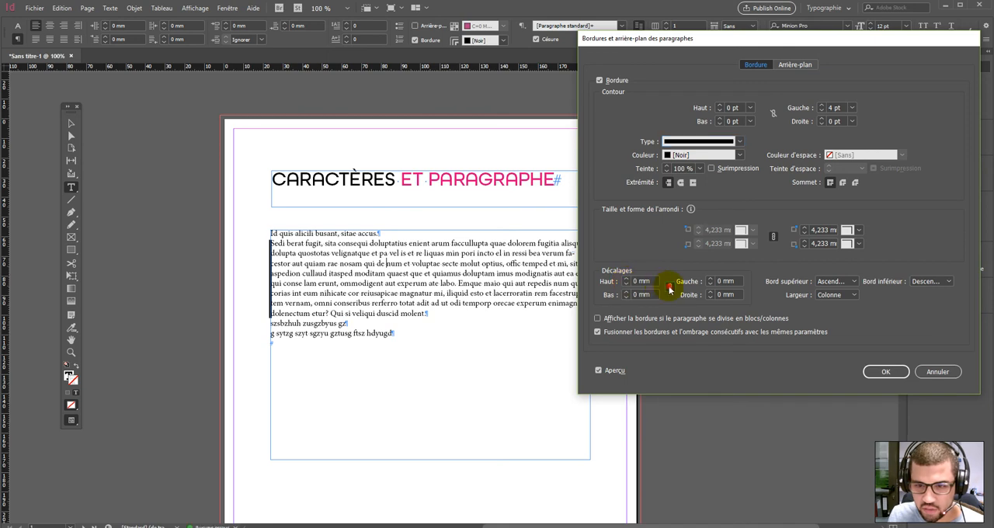
click(711, 279)
click(710, 278)
click(710, 279)
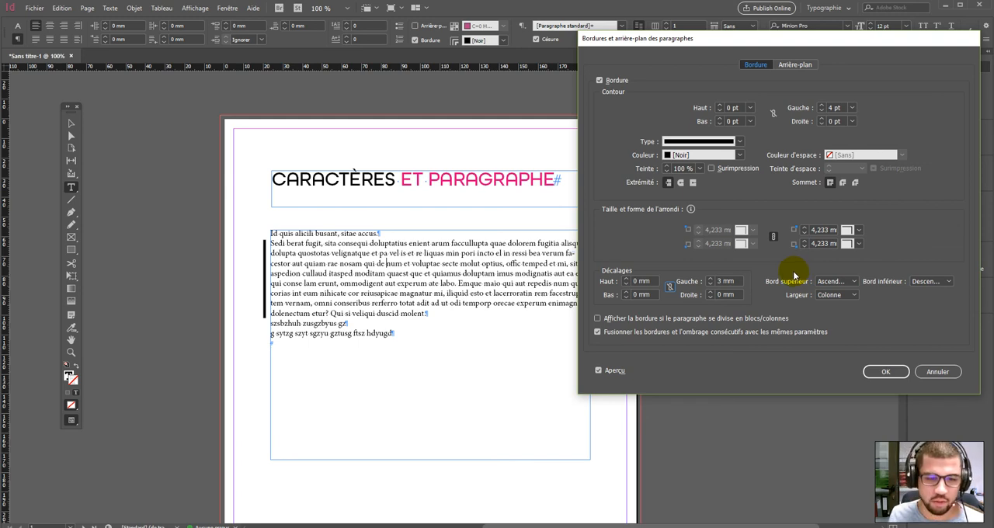
click(938, 371)
- Turn off the shading on the body paragraph
drag(430, 314, 249, 243)
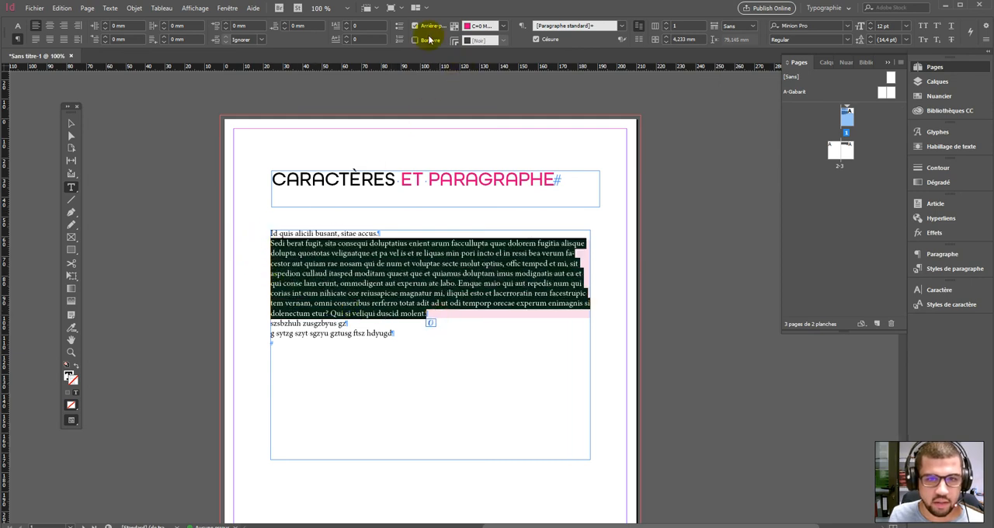
click(458, 281)
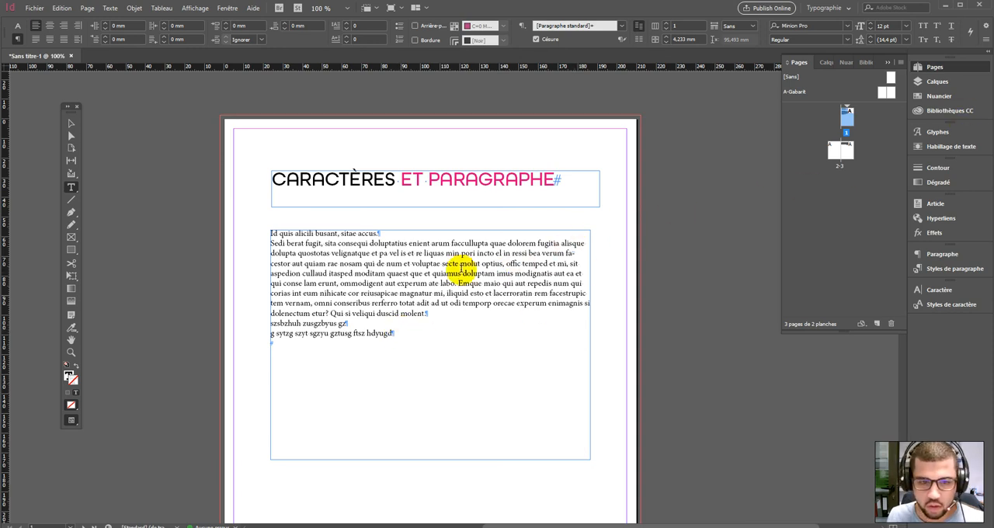
- Select all the text and hide the hidden characters
drag(435, 313, 400, 335)
click(295, 282)
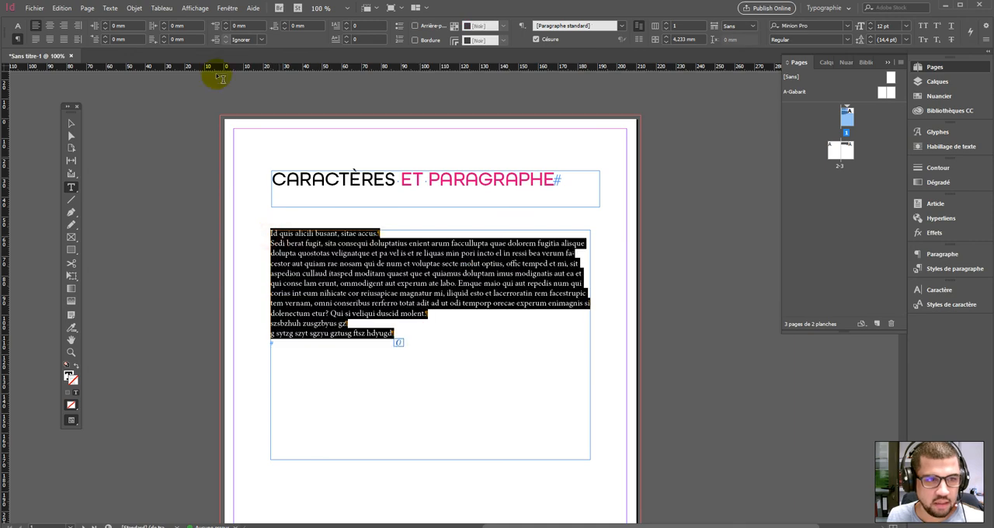
click(85, 8)
mouse_move(109, 8)
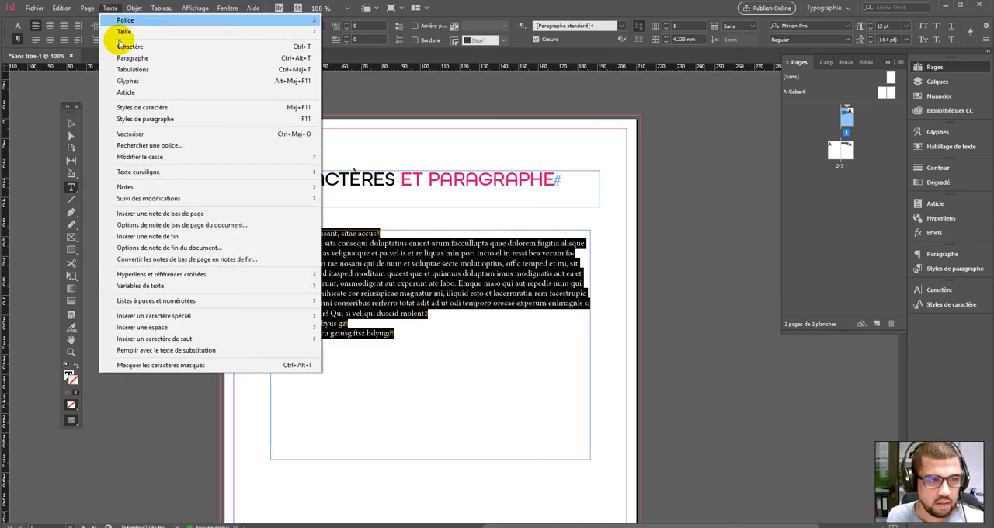
click(183, 372)
click(413, 339)
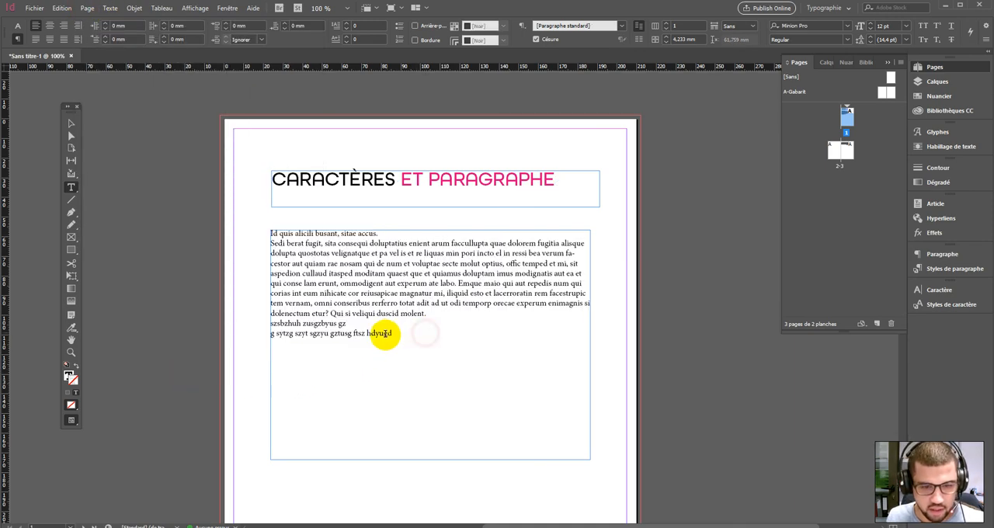
click(574, 255)
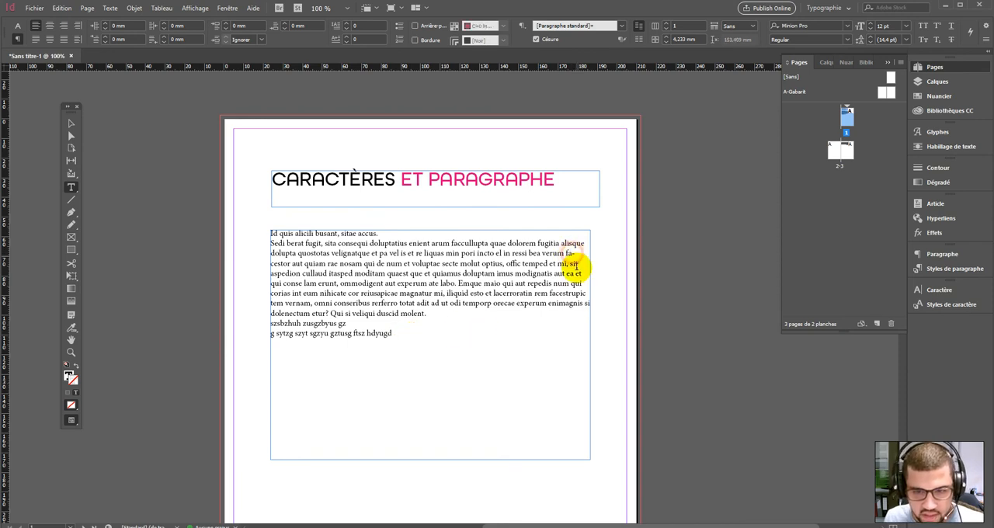
- Open the hyphenation settings for the body paragraph and uncheck hyphenation
drag(443, 314, 251, 244)
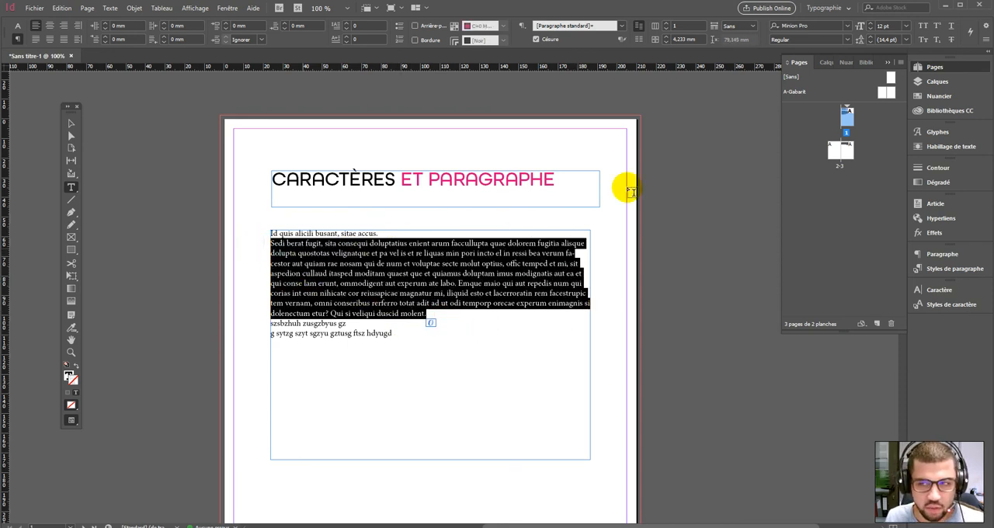
click(986, 42)
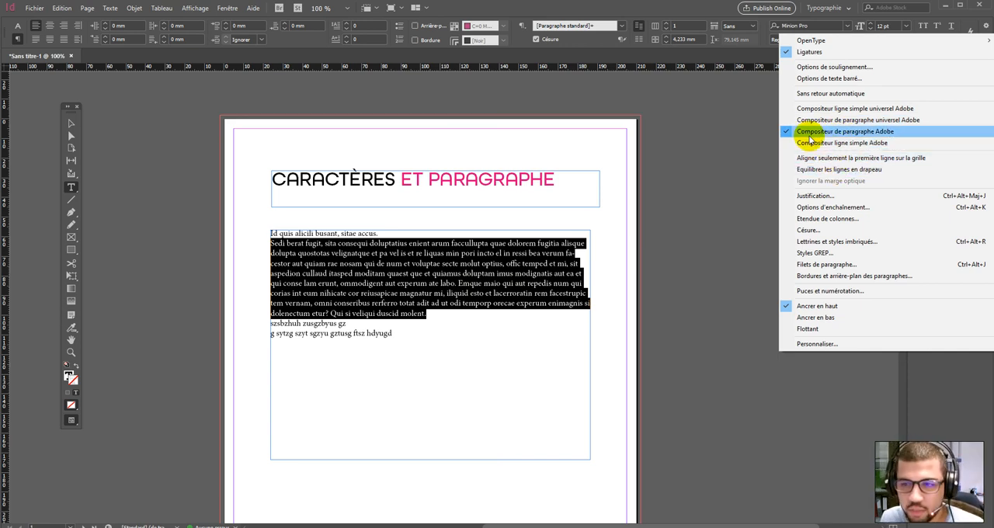
click(815, 231)
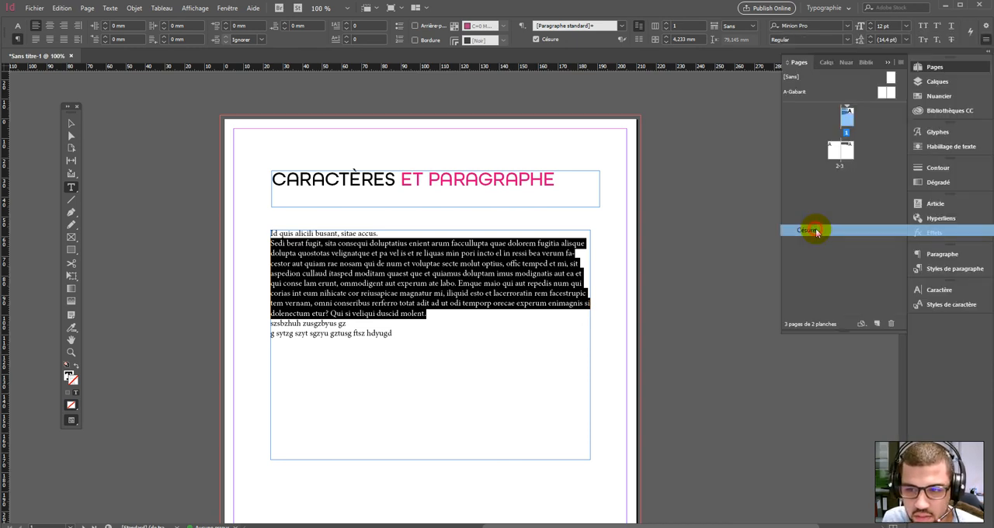
drag(533, 162, 776, 132)
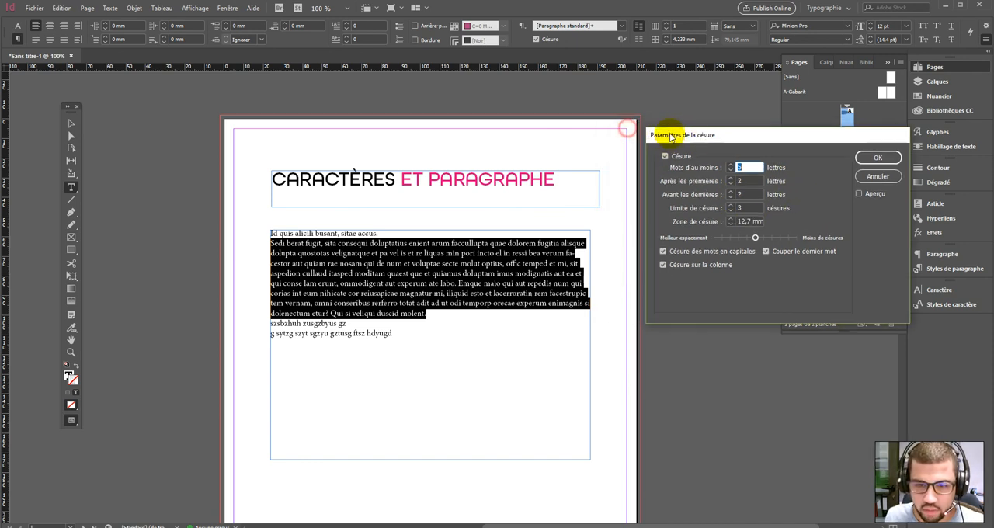
click(664, 158)
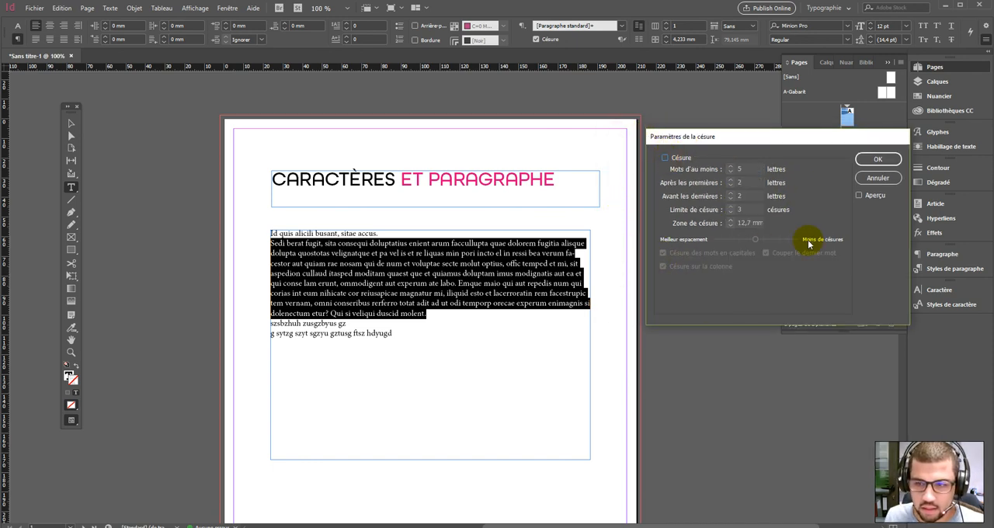
- Toggle the preview repeatedly to compare the paragraph with and without hyphenation, then cancel
click(859, 195)
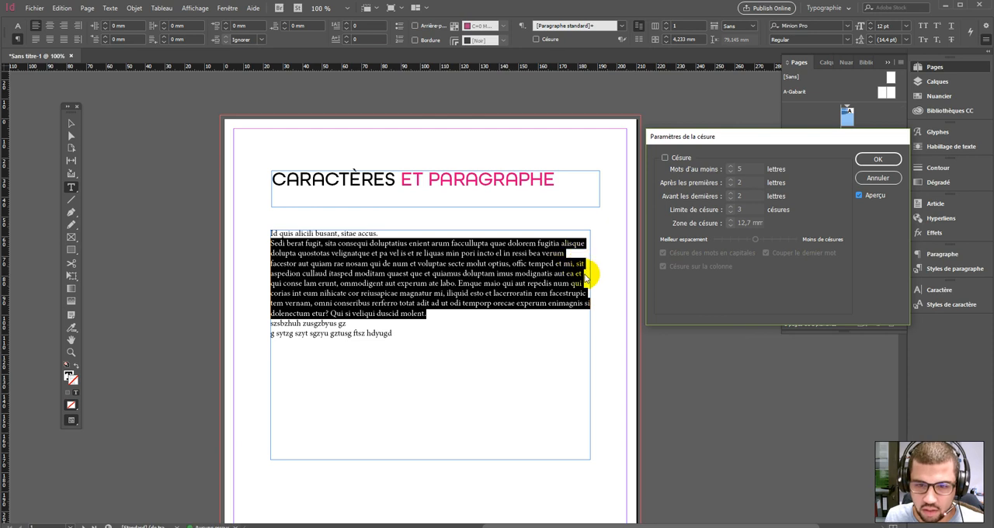
click(858, 196)
click(858, 196)
click(858, 196)
click(859, 196)
click(858, 195)
click(858, 195)
click(858, 196)
click(858, 196)
click(858, 195)
click(859, 196)
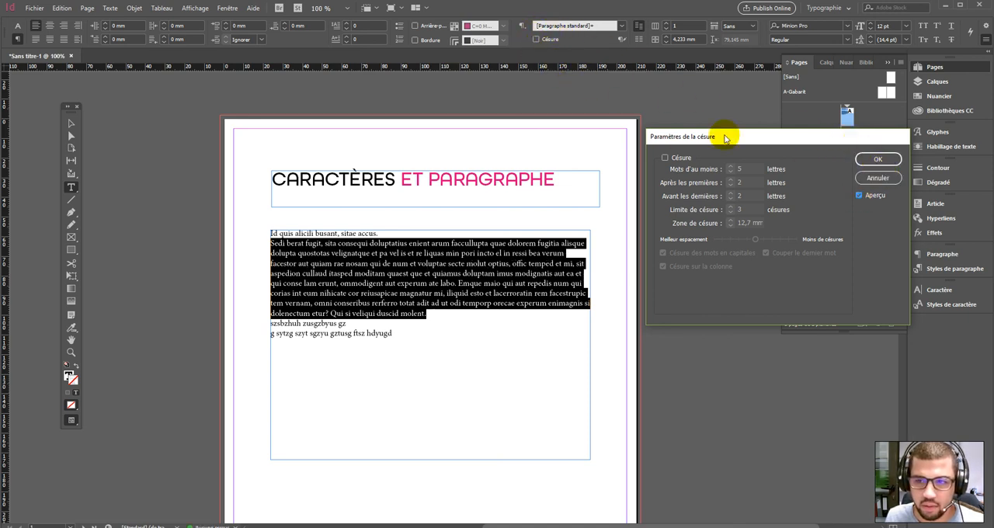
click(879, 178)
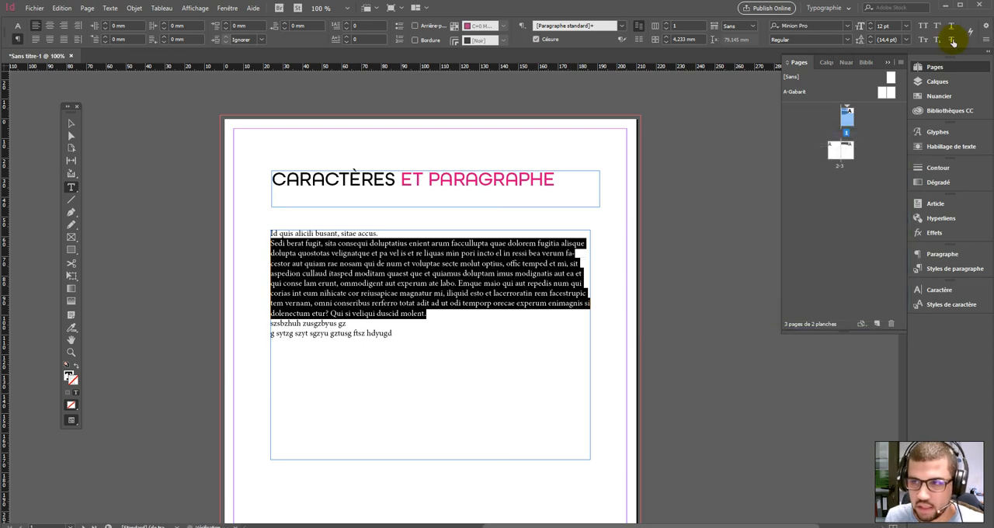
- Open the Justification settings for the body paragraph and examine the word and letter spacing values
click(985, 42)
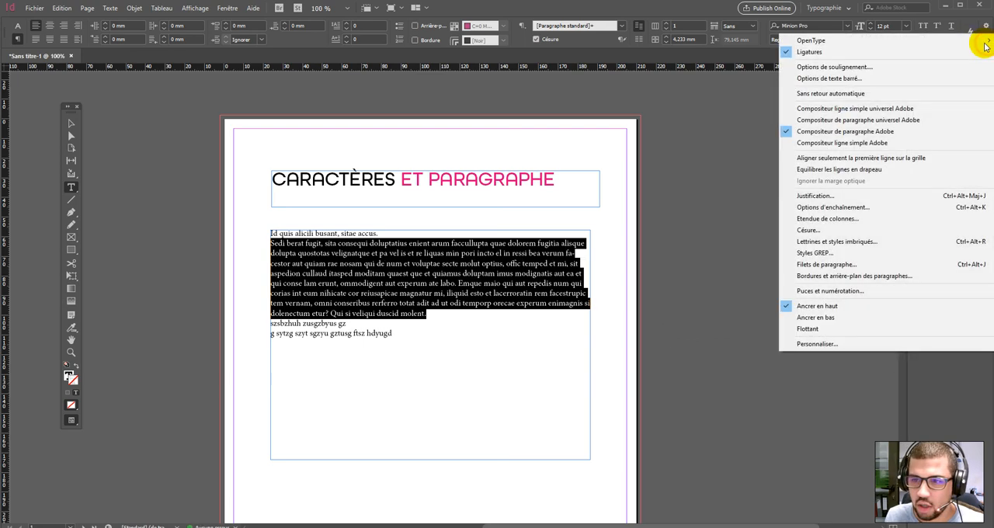
click(831, 197)
drag(572, 200, 789, 104)
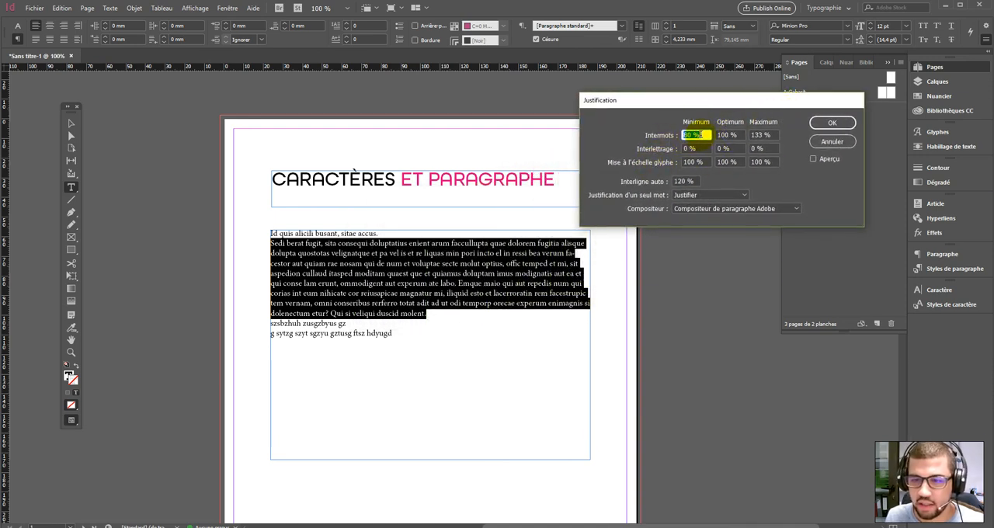
click(832, 141)
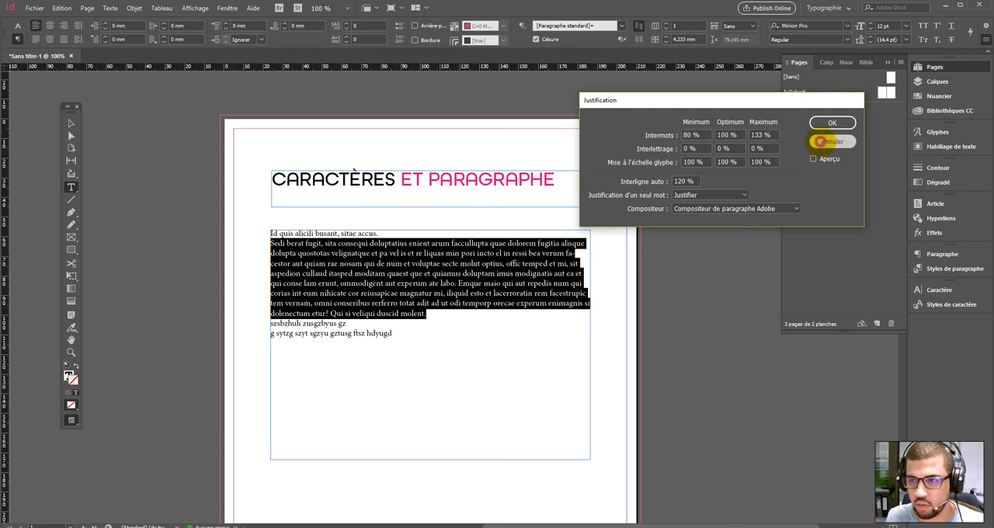
- Select all the body text and open Paragraph Rules, turning on a rule below with preview
click(986, 40)
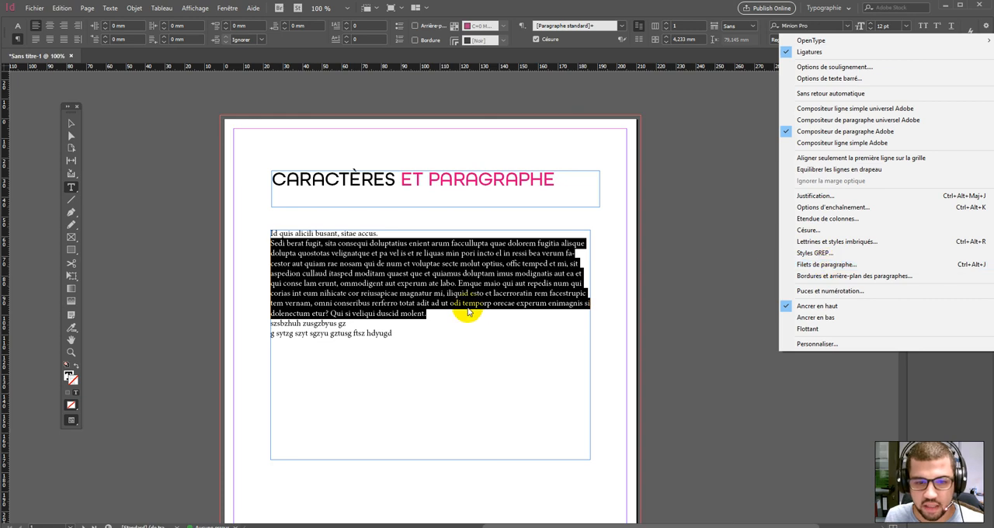
click(443, 312)
drag(452, 312, 255, 247)
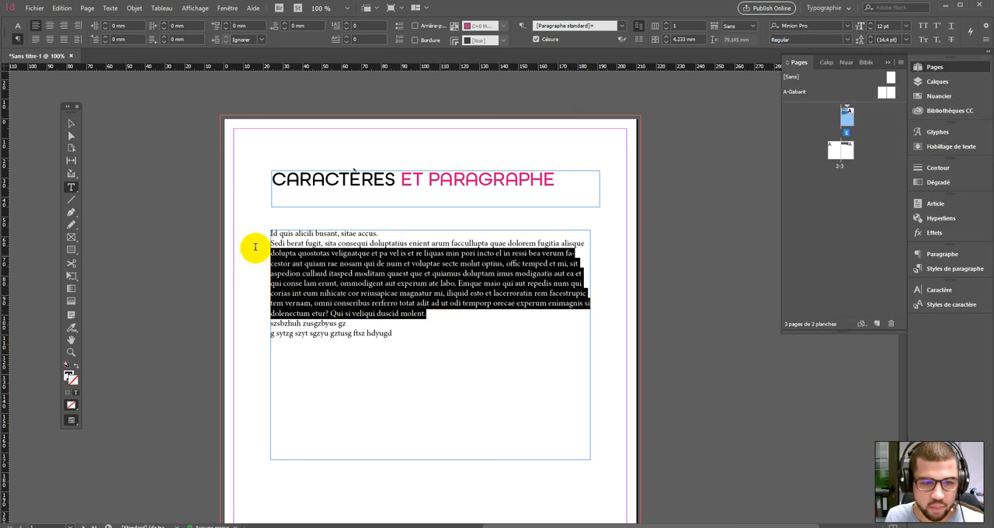
click(419, 264)
drag(396, 334, 253, 228)
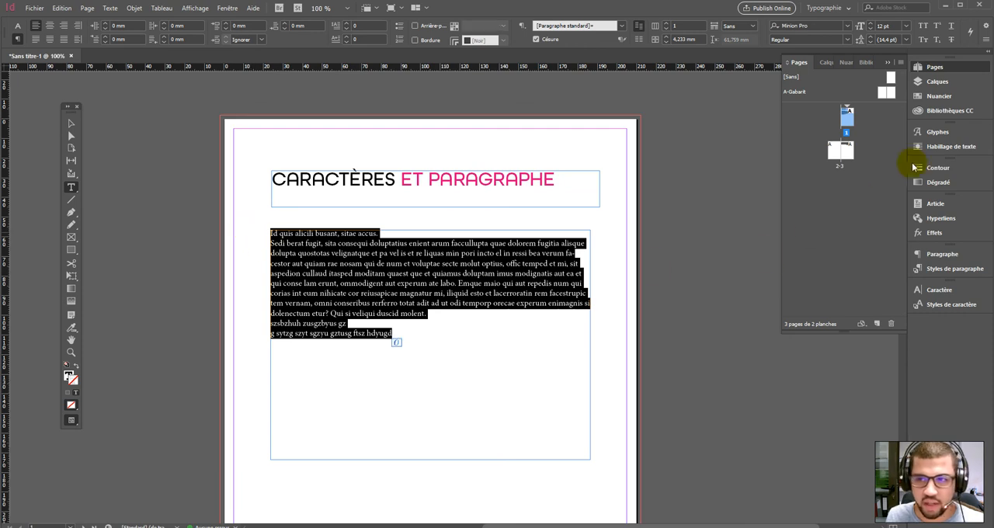
click(986, 40)
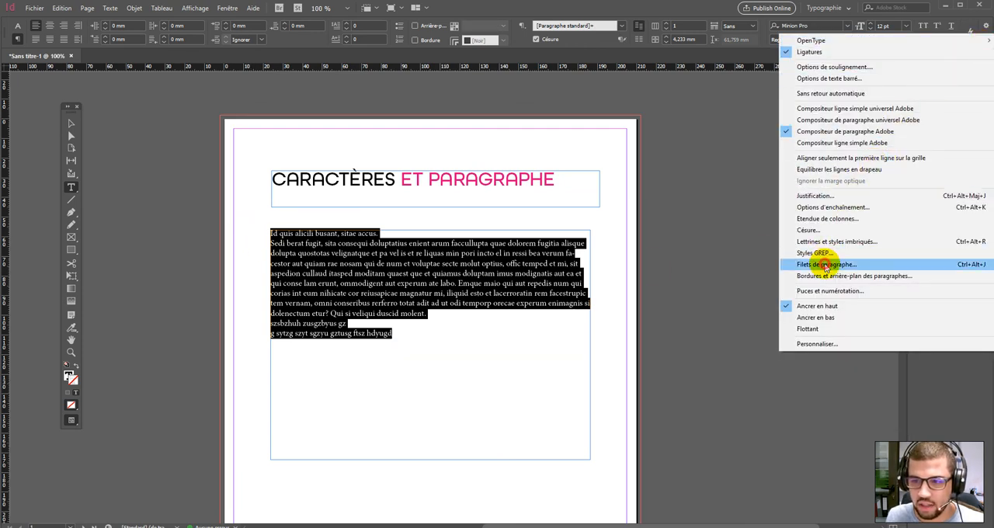
click(826, 265)
drag(508, 171, 773, 135)
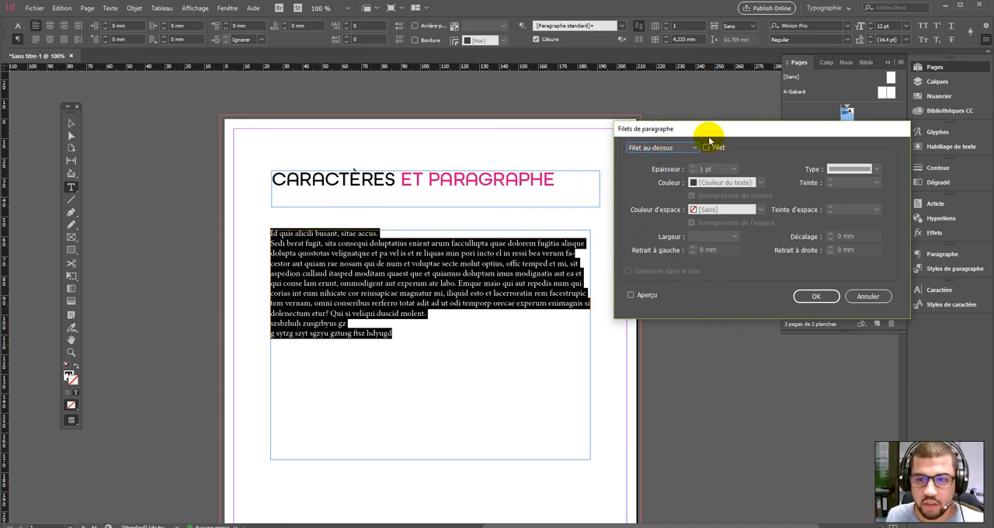
click(685, 147)
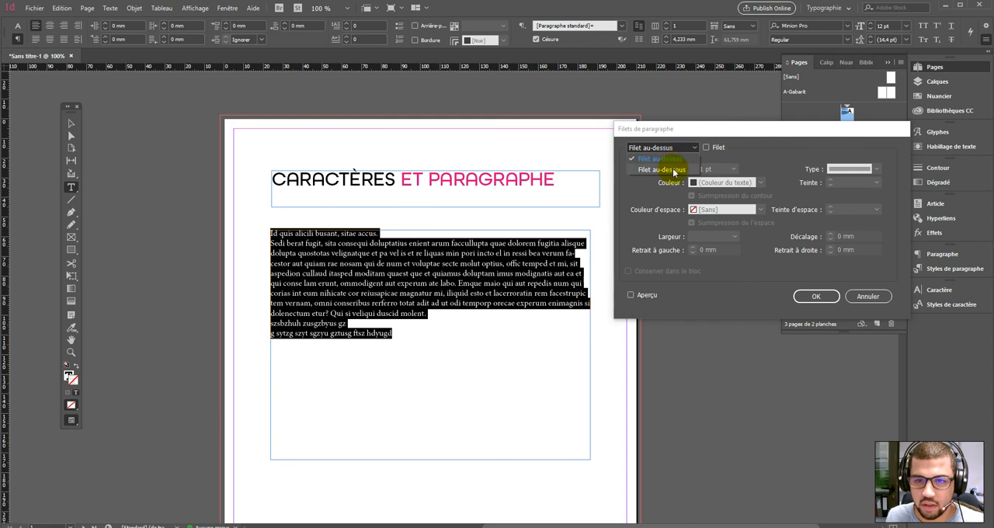
click(672, 168)
click(706, 149)
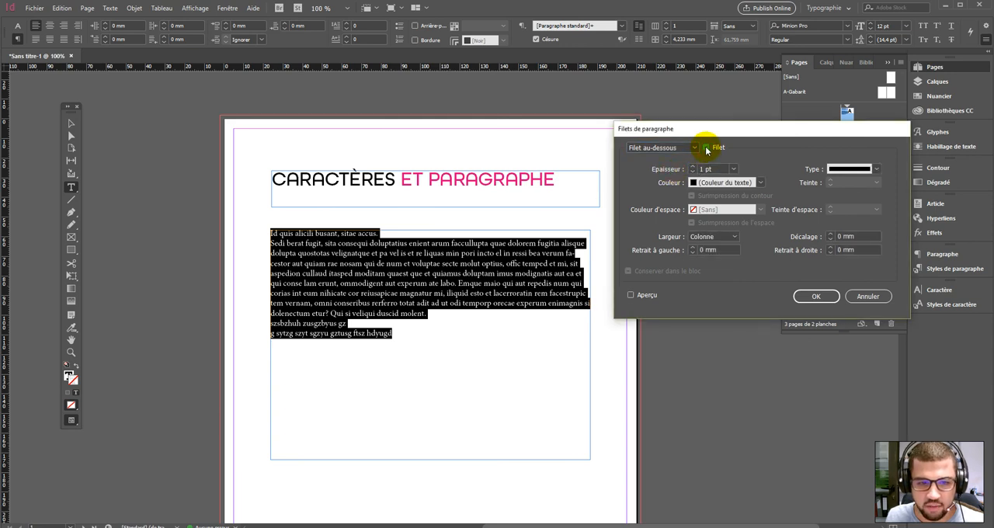
click(632, 296)
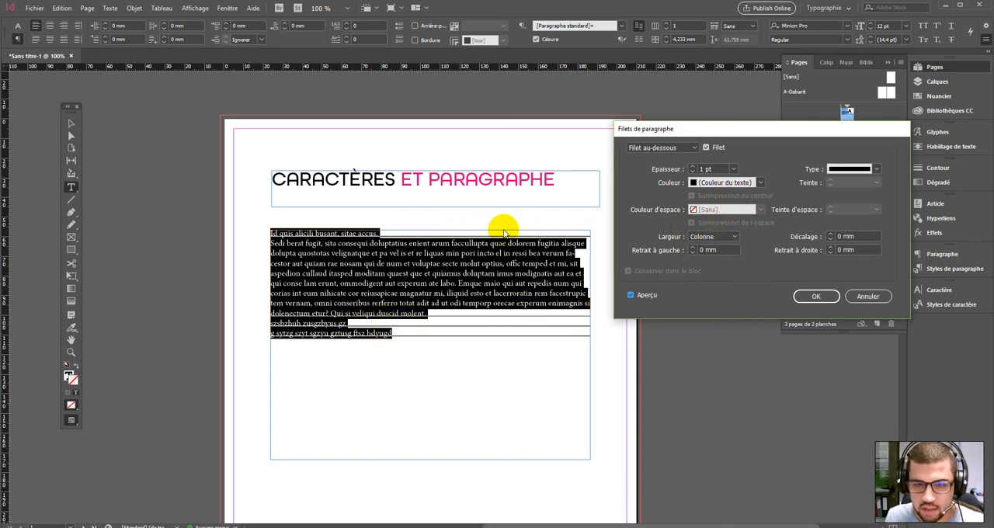
- Raise the rule weight to 4 pt and the offset to 1 mm, then cancel the dialog
click(693, 167)
click(693, 167)
click(693, 167)
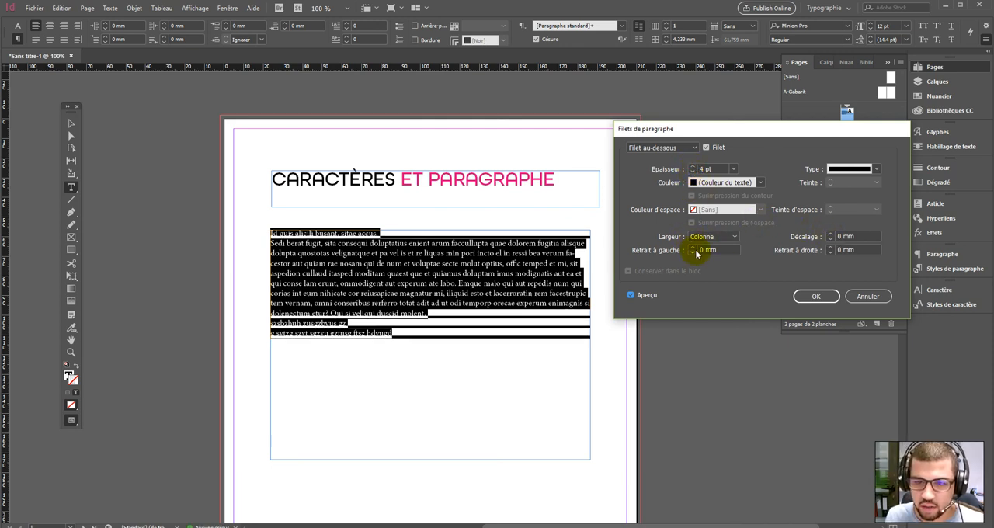
click(831, 235)
click(831, 235)
click(831, 235)
click(831, 239)
click(831, 239)
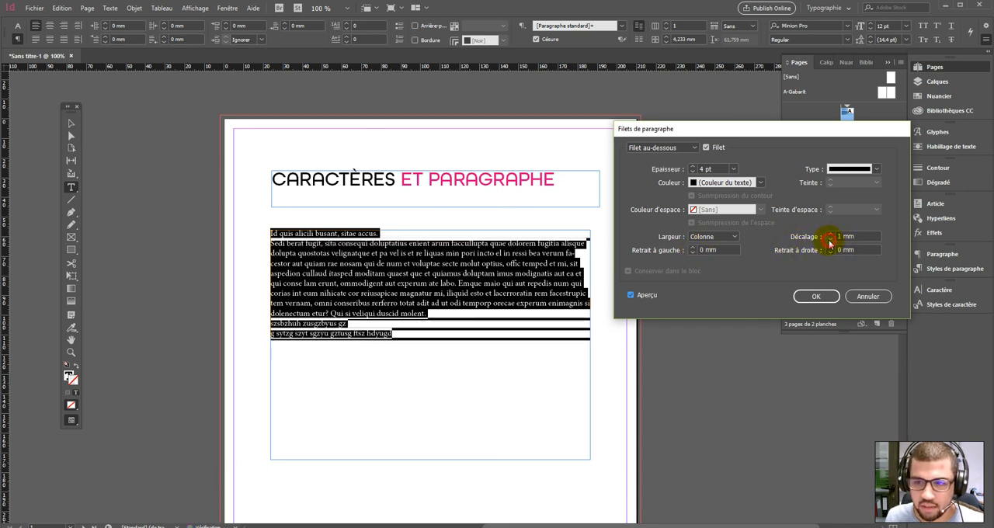
click(870, 295)
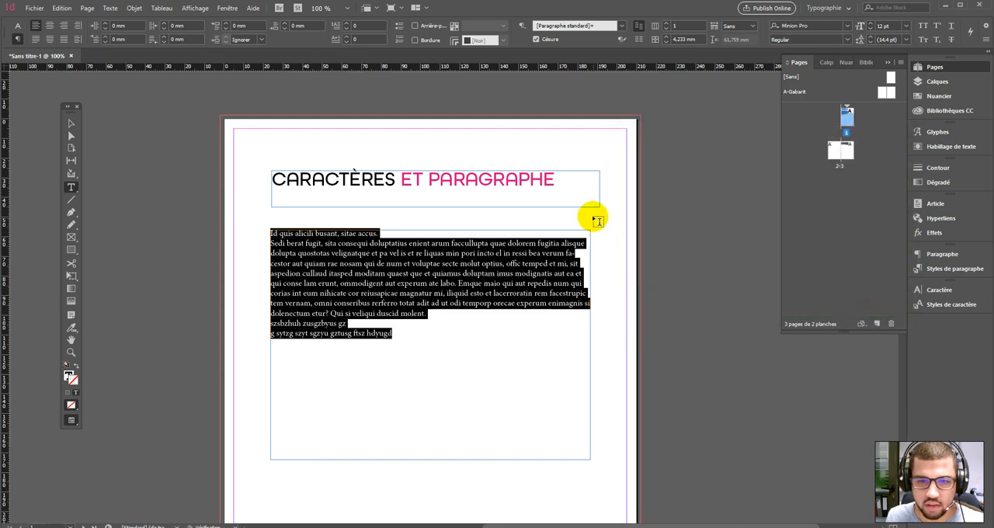
- Select the title text and open Paragraph Rules to turn on a rule below
click(551, 185)
drag(553, 185, 240, 191)
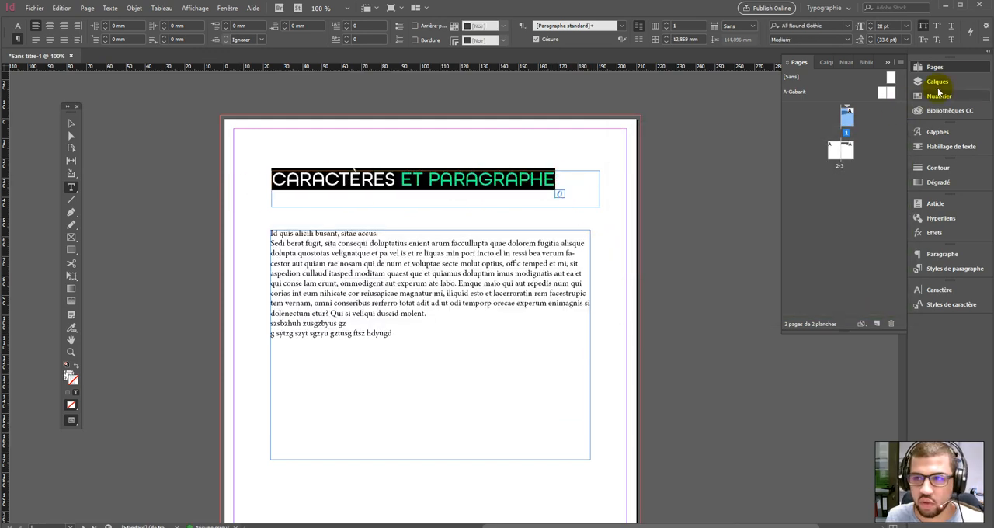
click(986, 39)
click(832, 262)
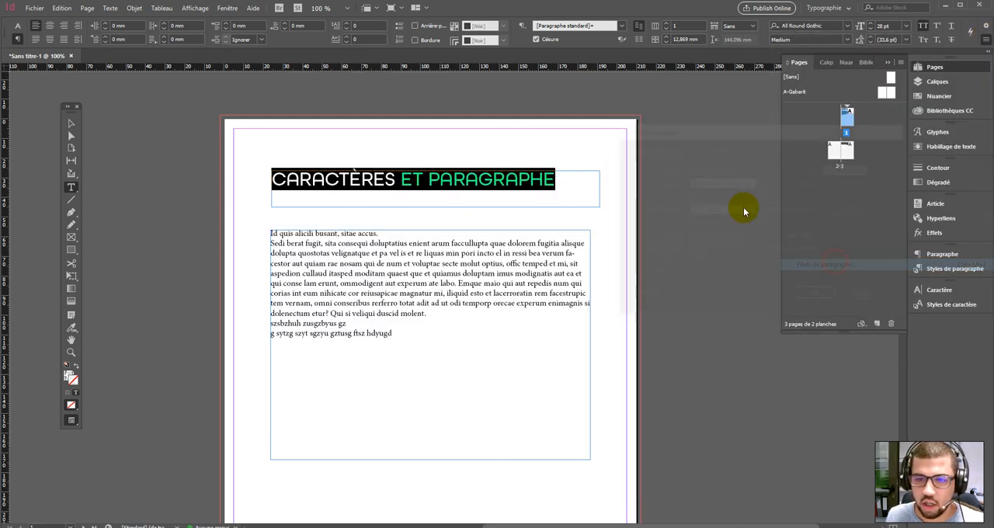
click(695, 147)
click(690, 151)
click(706, 147)
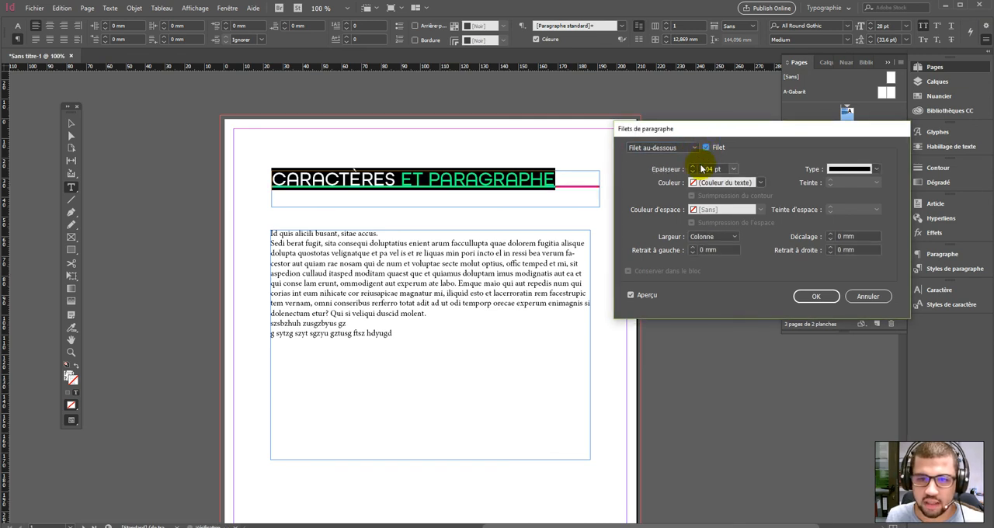
- Set the title rule's width to Text and its offset to 3 mm, and confirm
click(702, 236)
click(710, 261)
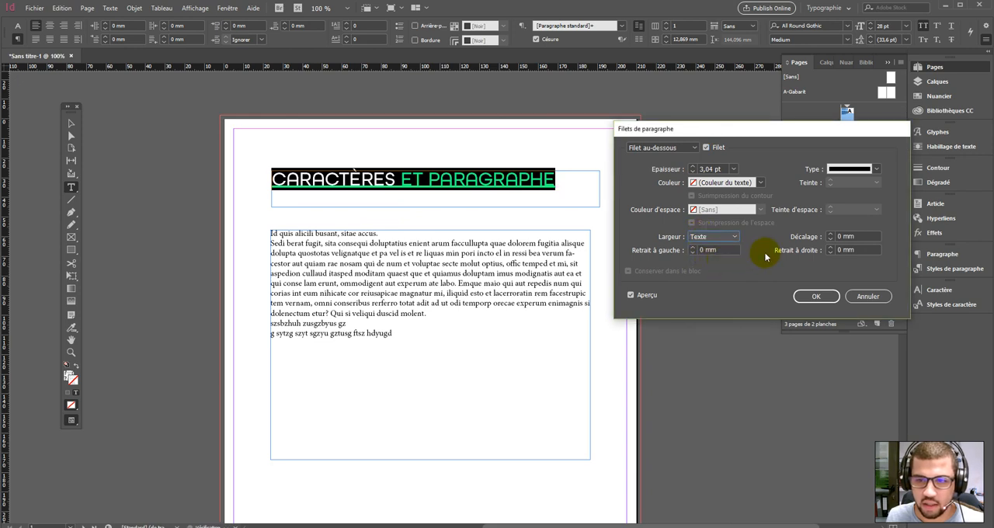
click(830, 234)
click(817, 296)
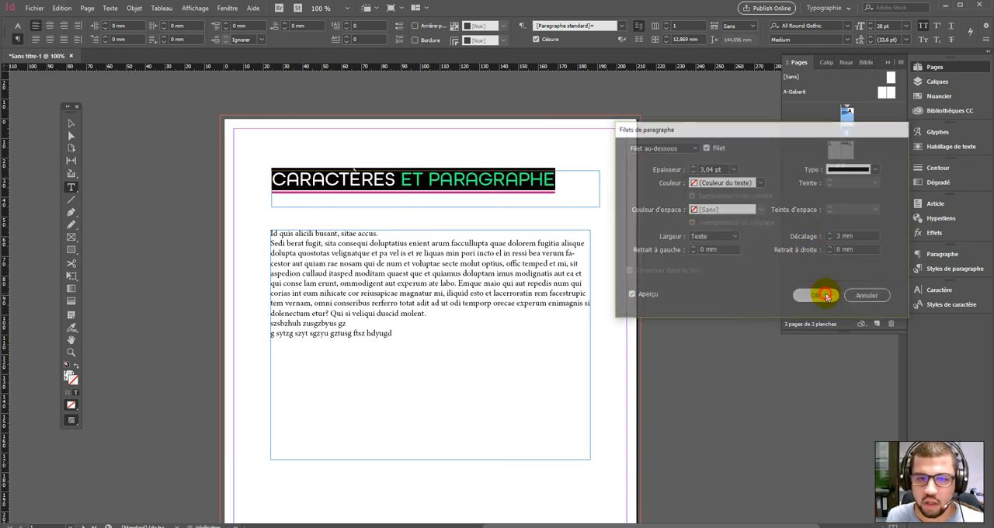
click(71, 124)
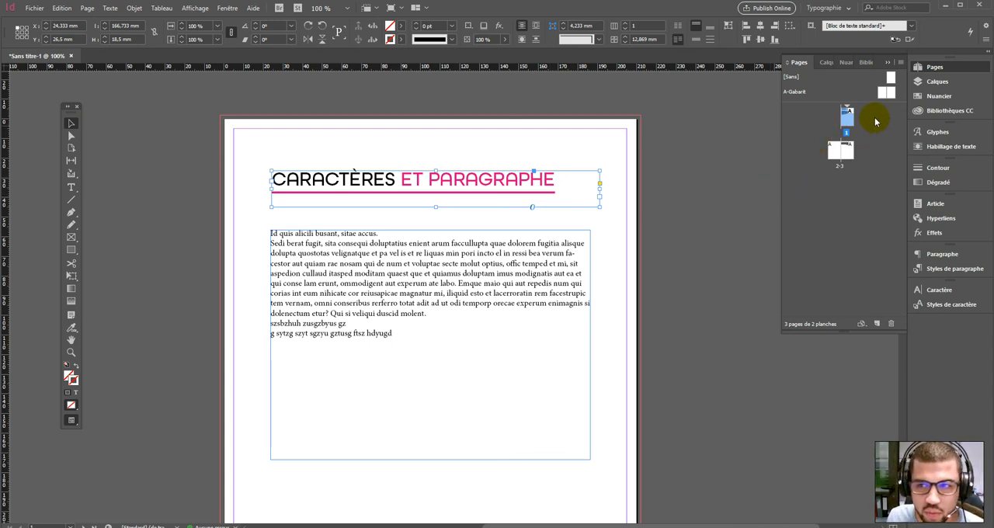
click(988, 39)
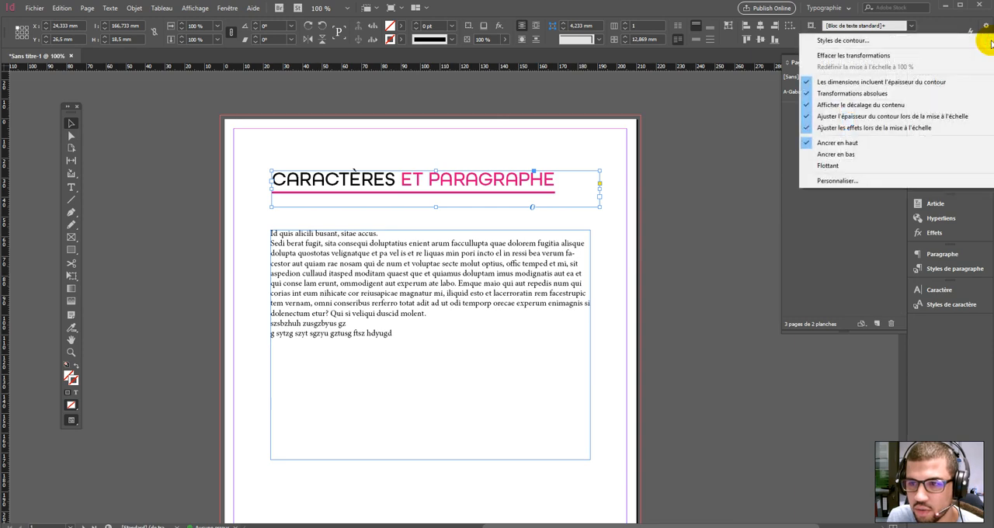
click(411, 185)
double_click(410, 184)
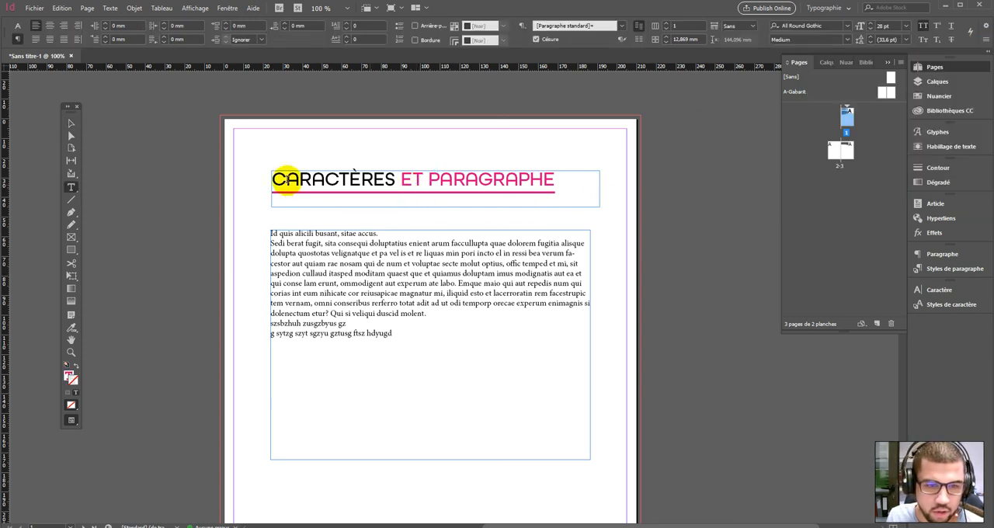
click(70, 124)
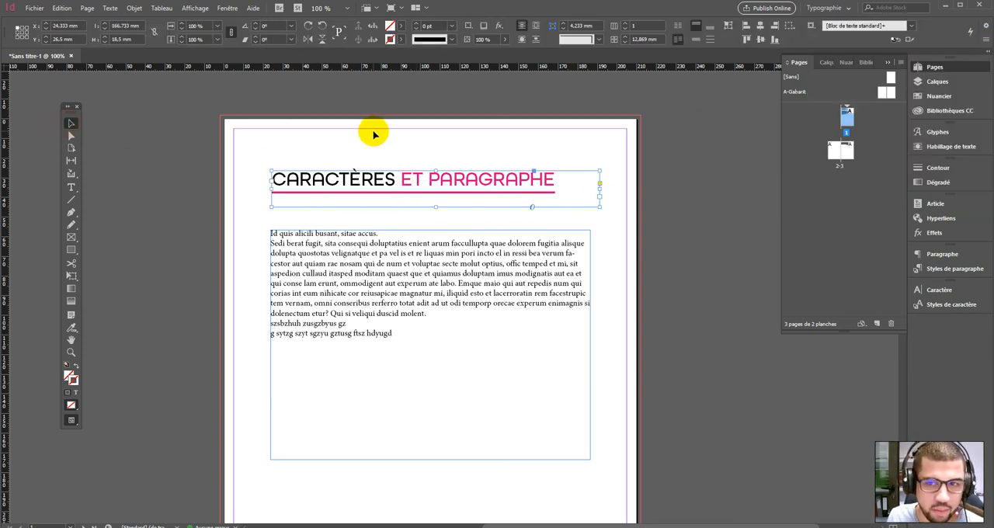